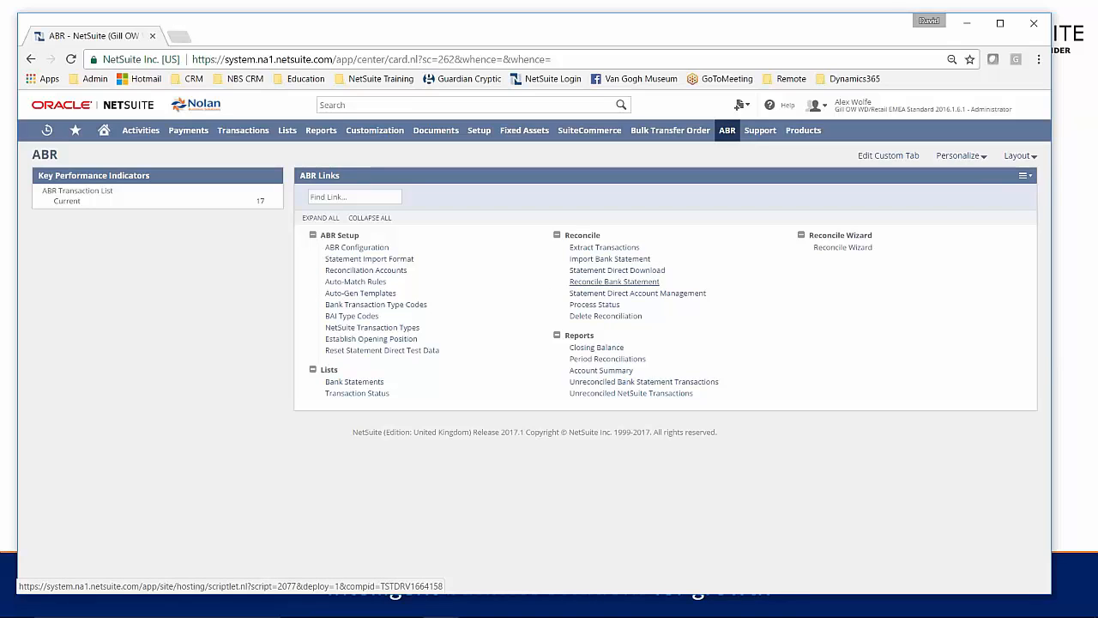
Open the bank statement reconciliation for the NBS UK Bank account.
{"action": "left_click", "coordinate": [614, 282]}
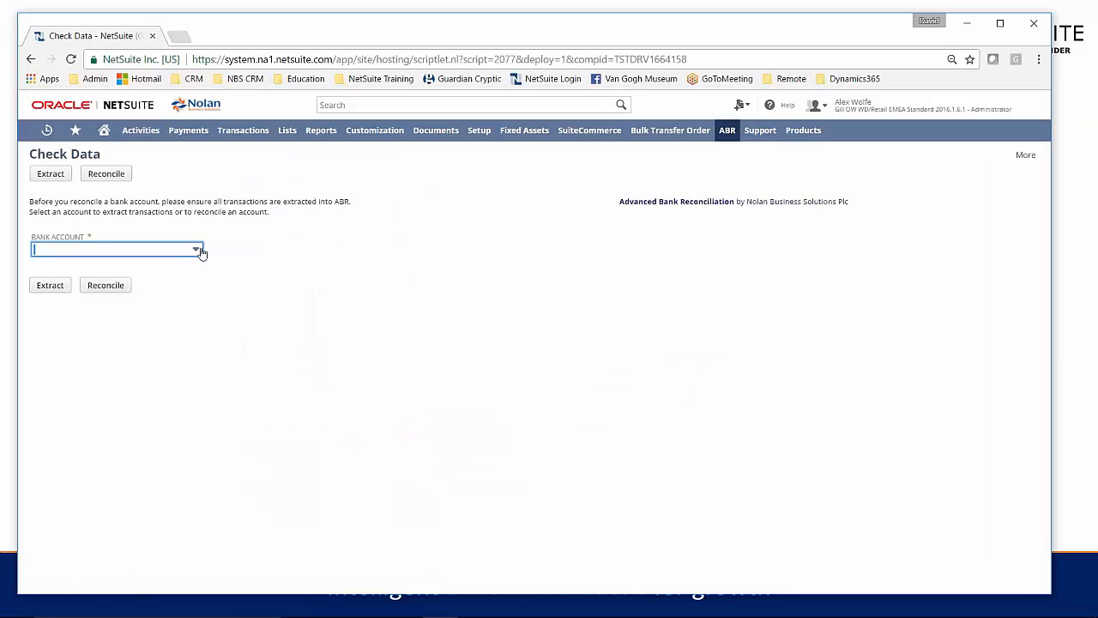
{"action": "left_click", "coordinate": [198, 250]}
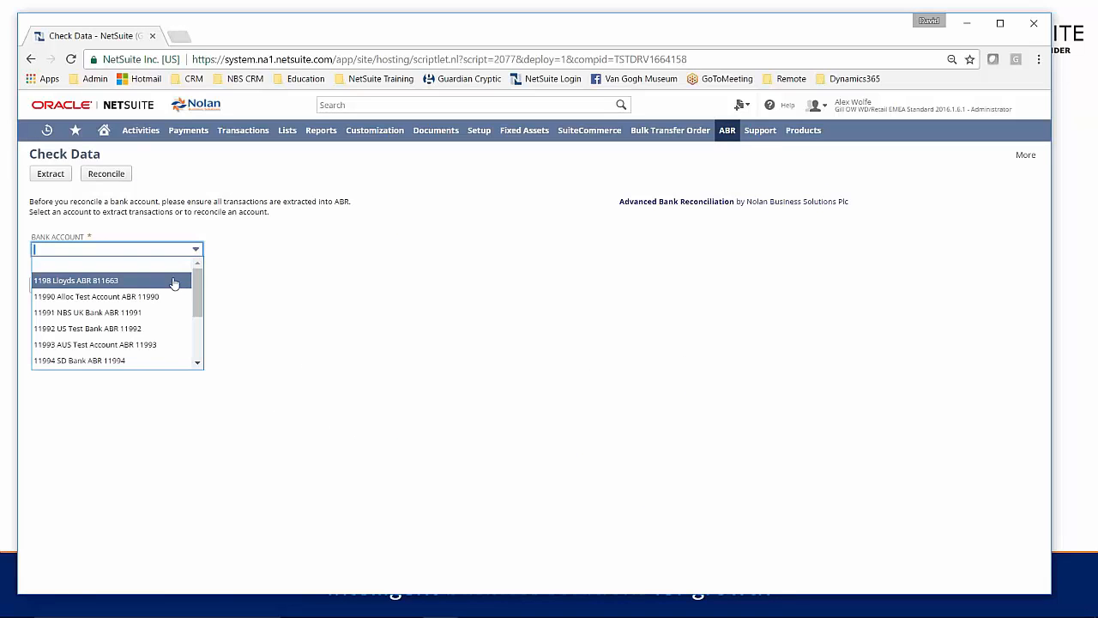
{"action": "left_click", "coordinate": [148, 314]}
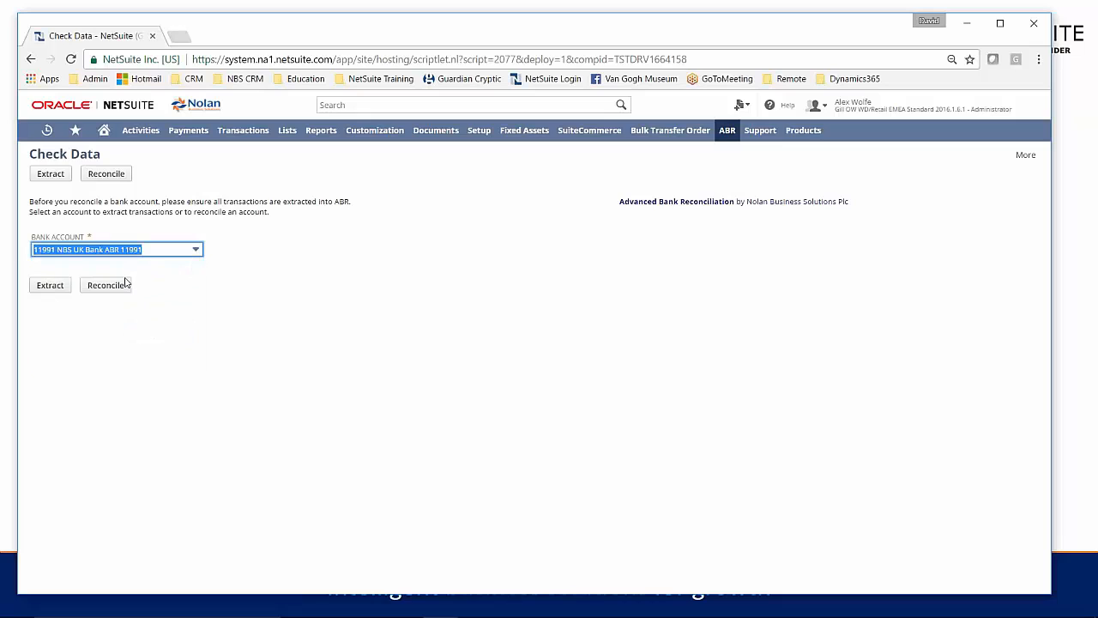
{"action": "left_click", "coordinate": [123, 285]}
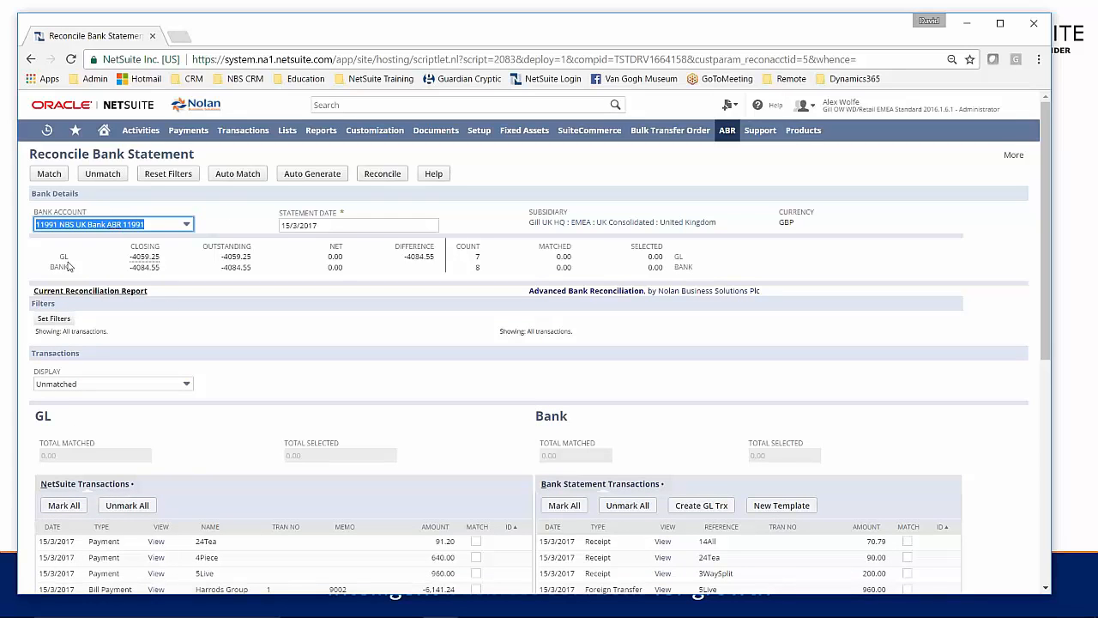
Review the reconciliation balances, the transaction display options and the available GL and bank filters.
{"action": "mouse_move", "coordinate": [149, 258]}
{"action": "scroll", "coordinate": [397, 357], "scroll_direction": "down", "scroll_amount": 1}
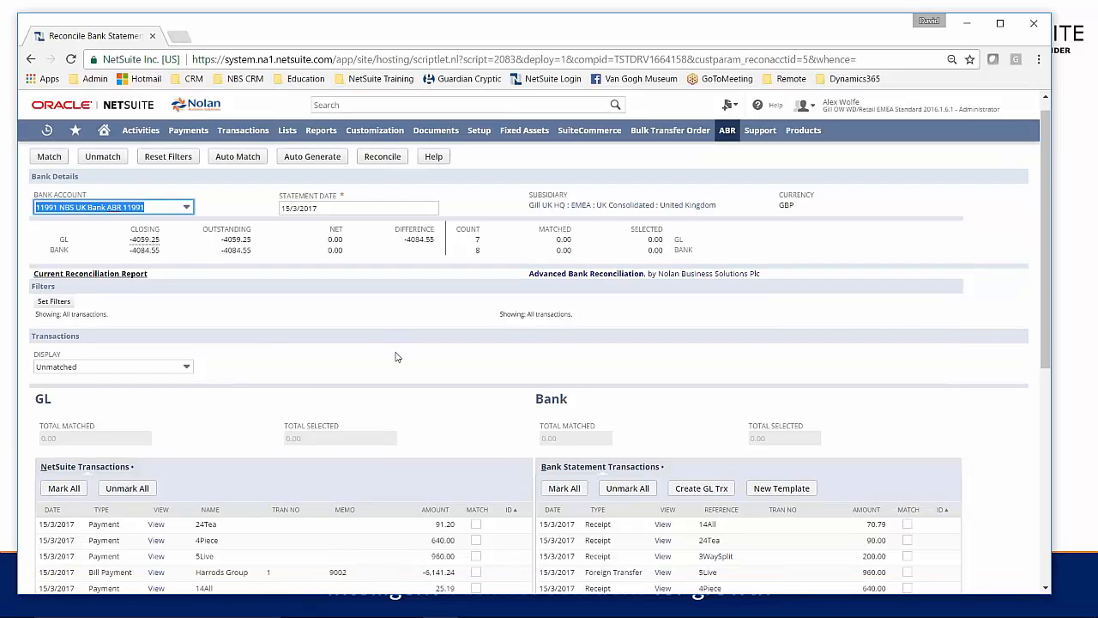
{"action": "scroll", "coordinate": [397, 357], "scroll_direction": "down", "scroll_amount": 1}
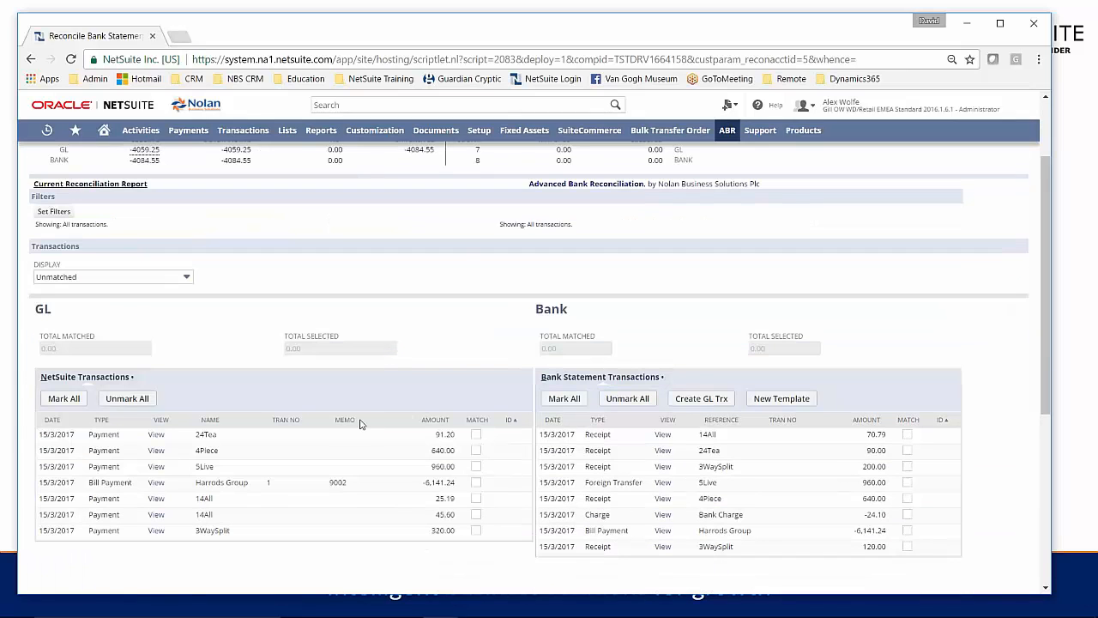
{"action": "left_click", "coordinate": [187, 279]}
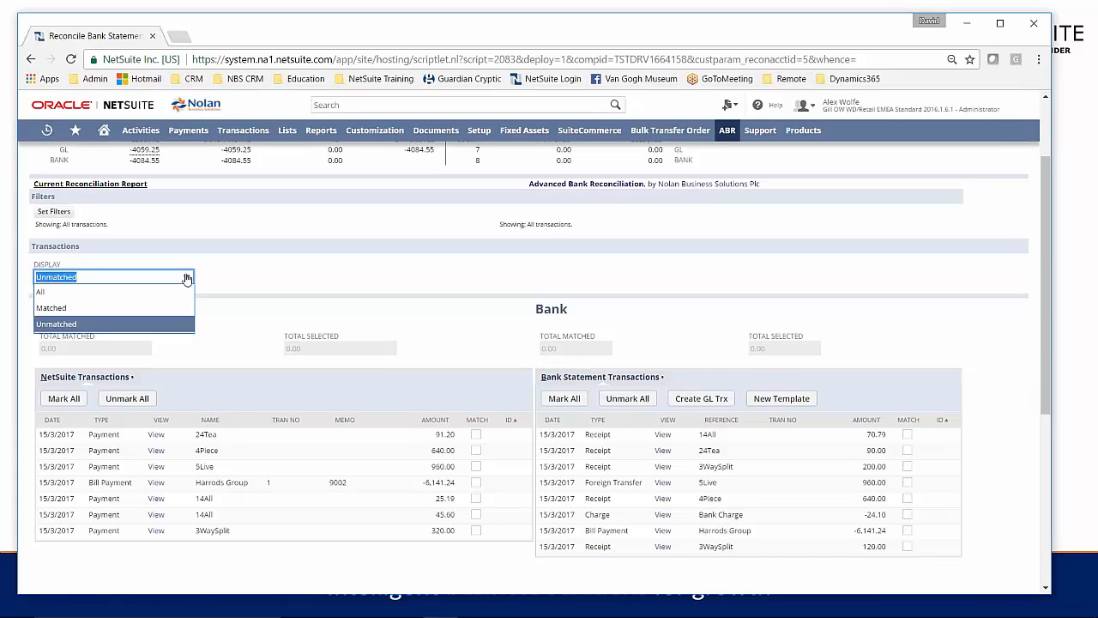
{"action": "left_click", "coordinate": [60, 215]}
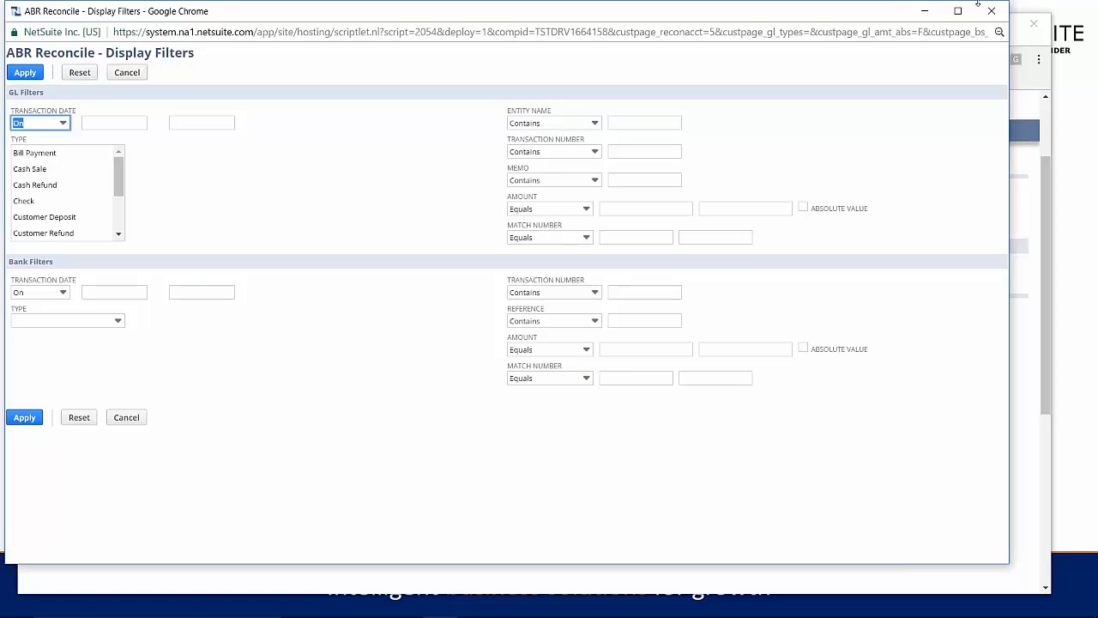
{"action": "left_click", "coordinate": [992, 10]}
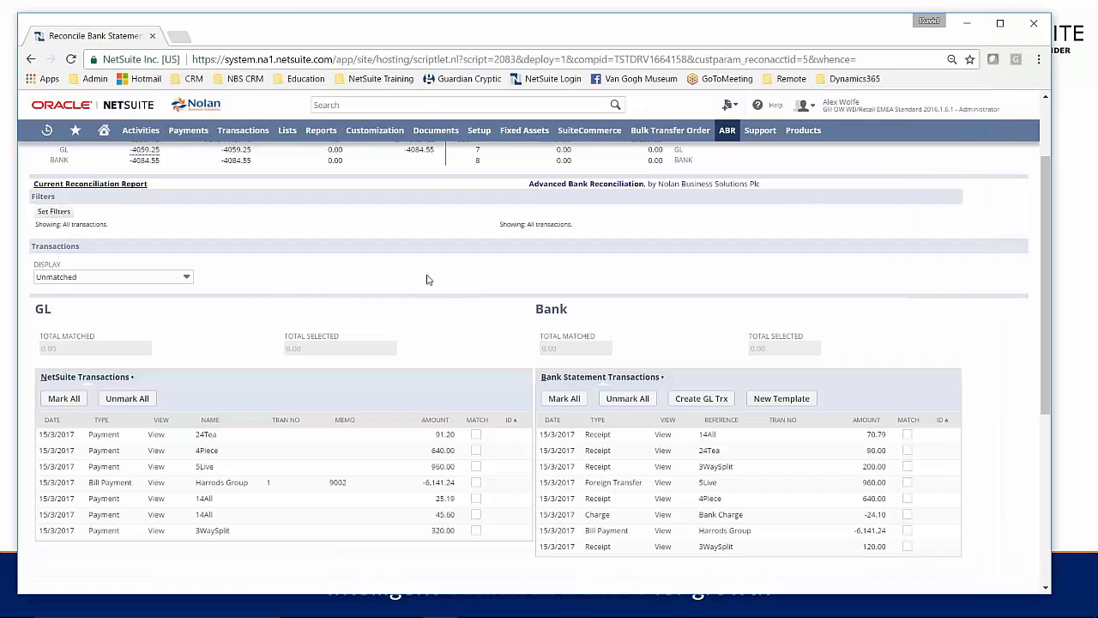
Run Auto Match on the account's transactions and return to the bank statement reconciliation.
{"action": "scroll", "coordinate": [428, 280], "scroll_direction": "down", "scroll_amount": 2}
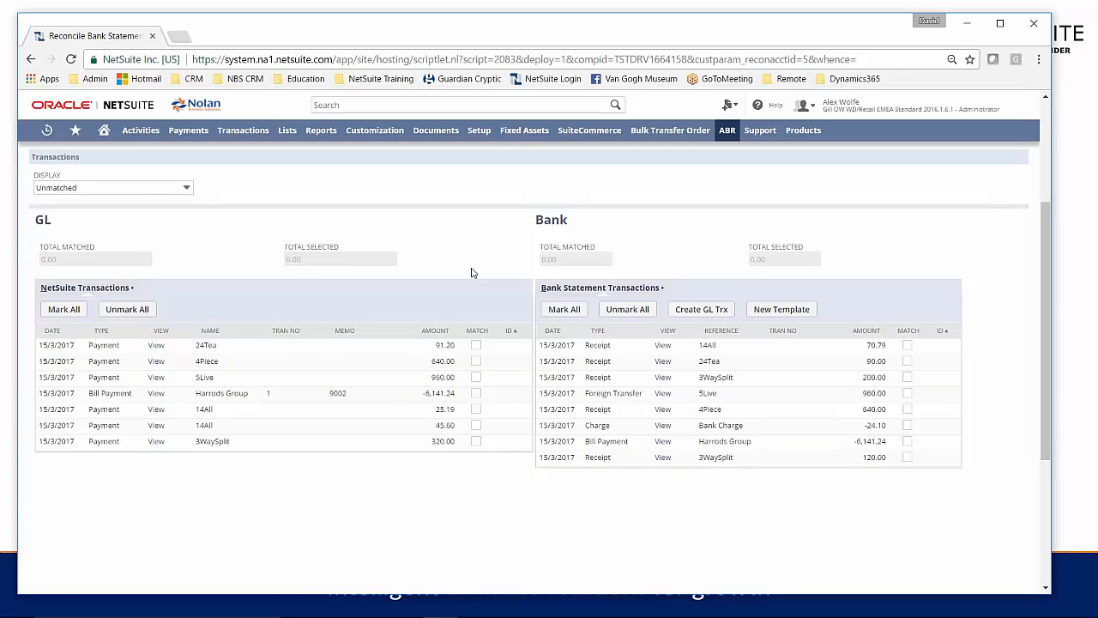
{"action": "scroll", "coordinate": [471, 273], "scroll_direction": "up", "scroll_amount": 1}
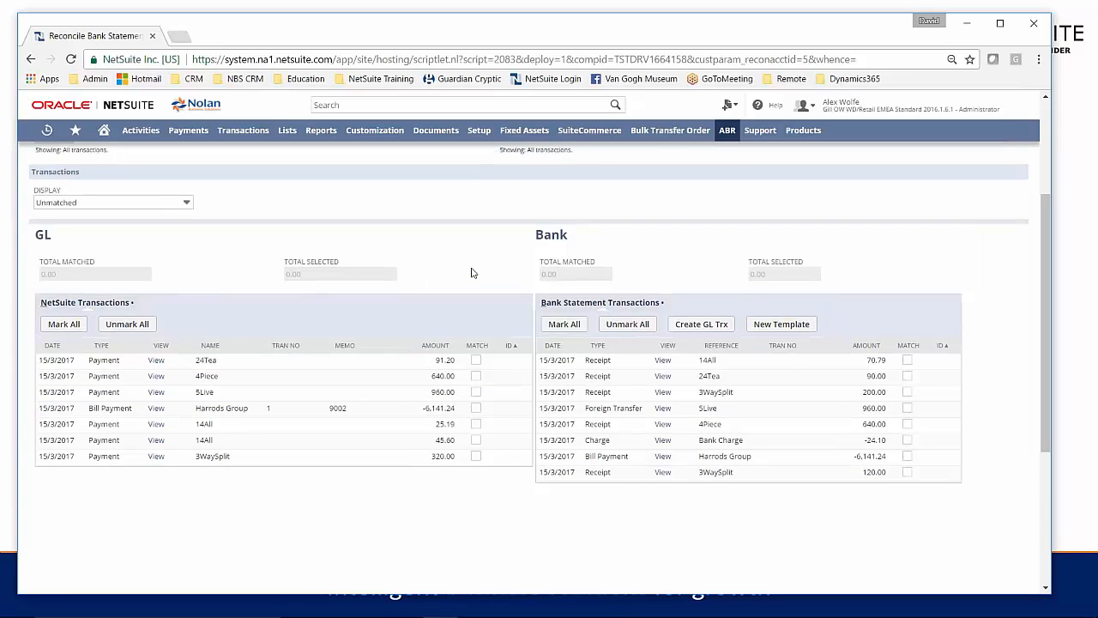
{"action": "scroll", "coordinate": [471, 273], "scroll_direction": "up", "scroll_amount": 3}
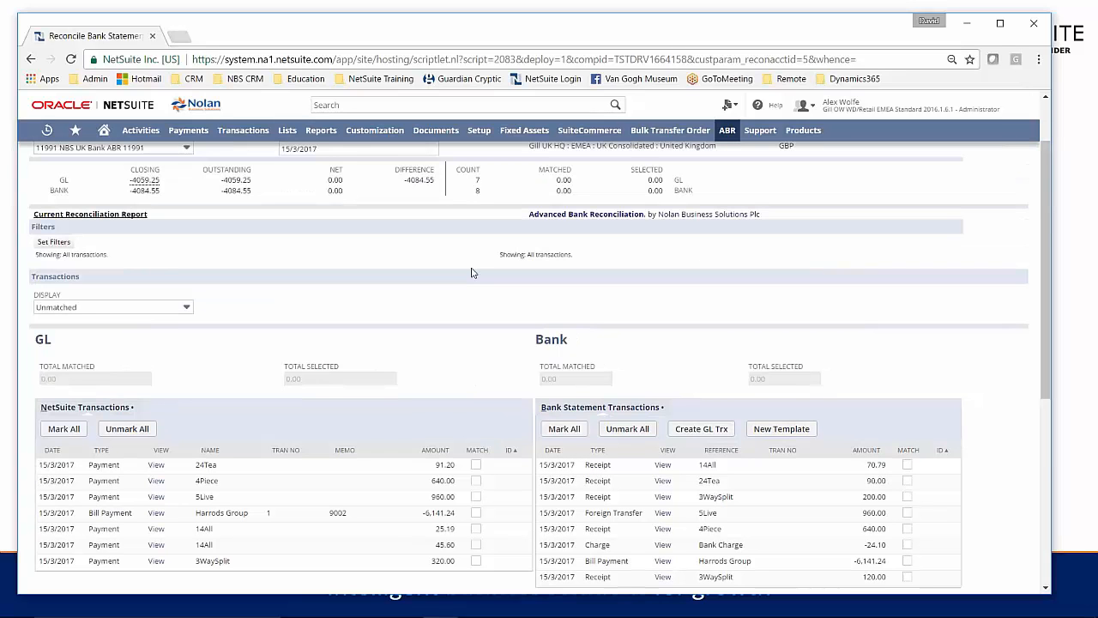
{"action": "scroll", "coordinate": [471, 273], "scroll_direction": "up", "scroll_amount": 2}
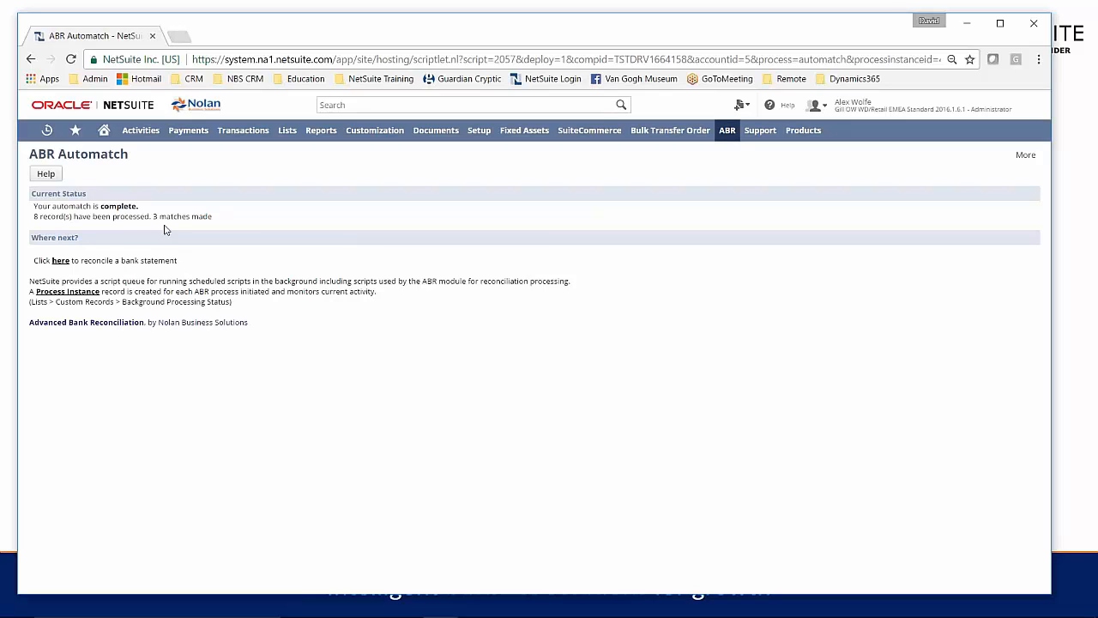
{"action": "left_click", "coordinate": [60, 261]}
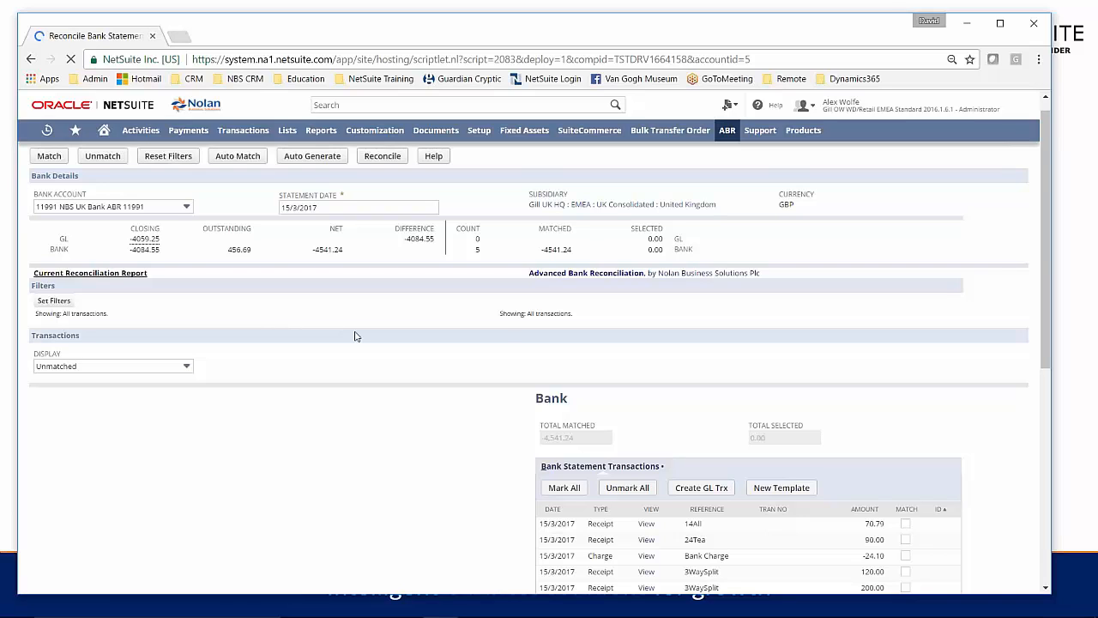
Show only the matched transactions to check their match IDs, and switch the display back to Unmatched.
{"action": "scroll", "coordinate": [356, 336], "scroll_direction": "down", "scroll_amount": 2}
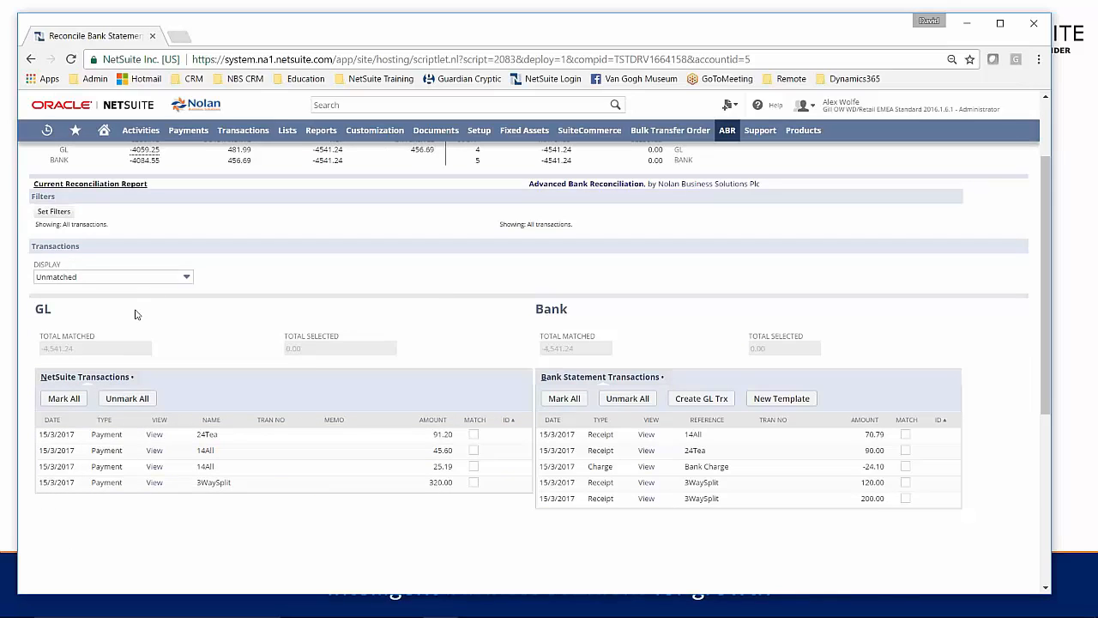
{"action": "left_click", "coordinate": [188, 278]}
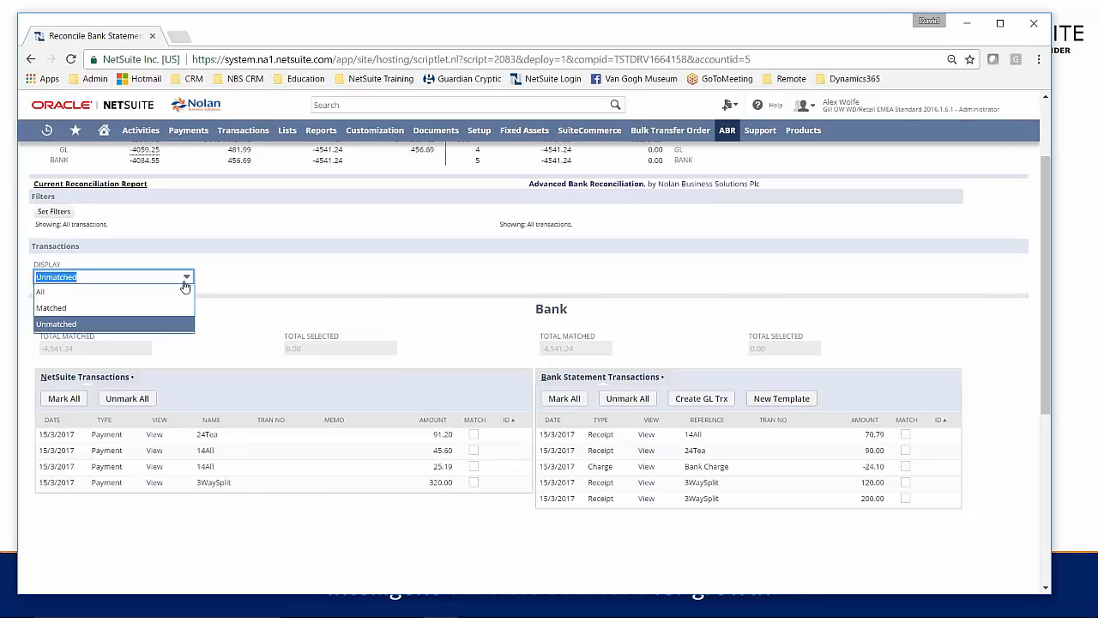
{"action": "left_click", "coordinate": [180, 307]}
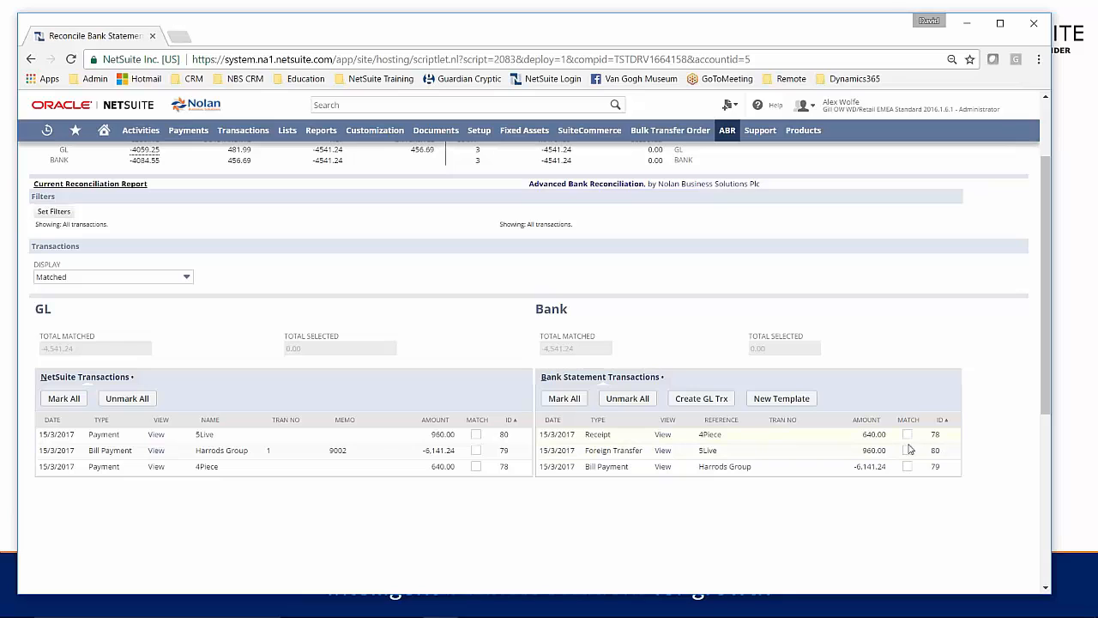
{"action": "left_click", "coordinate": [186, 278]}
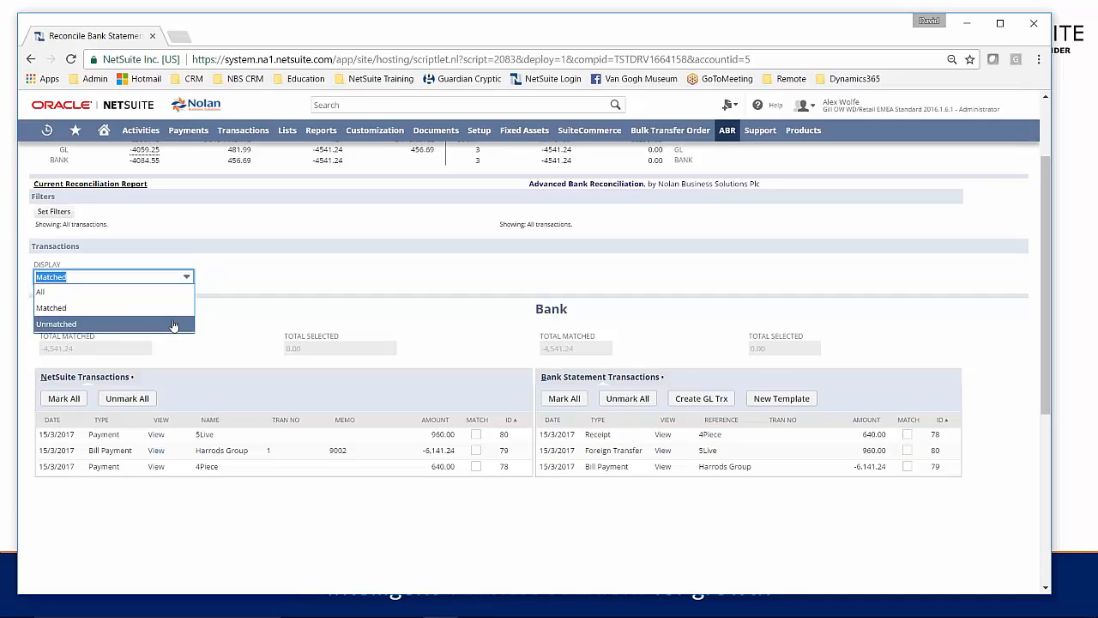
{"action": "left_click", "coordinate": [171, 324]}
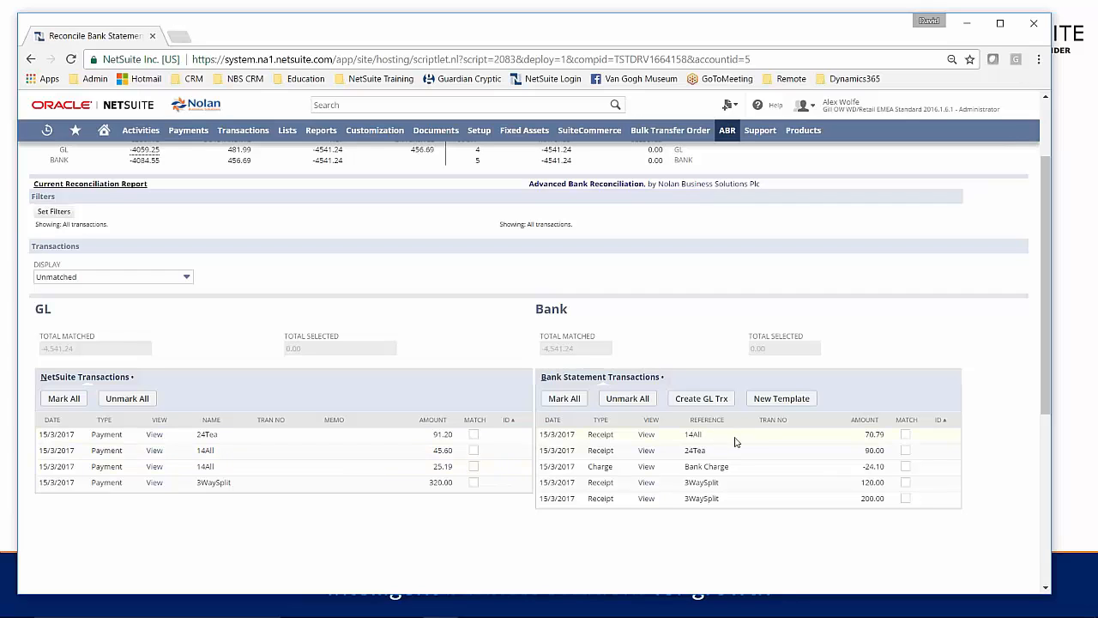
Match the two 14All GL payments of 45.60 and 25.19 with the 14All bank receipt of 70.79.
{"action": "left_click", "coordinate": [474, 450]}
{"action": "left_click", "coordinate": [474, 466]}
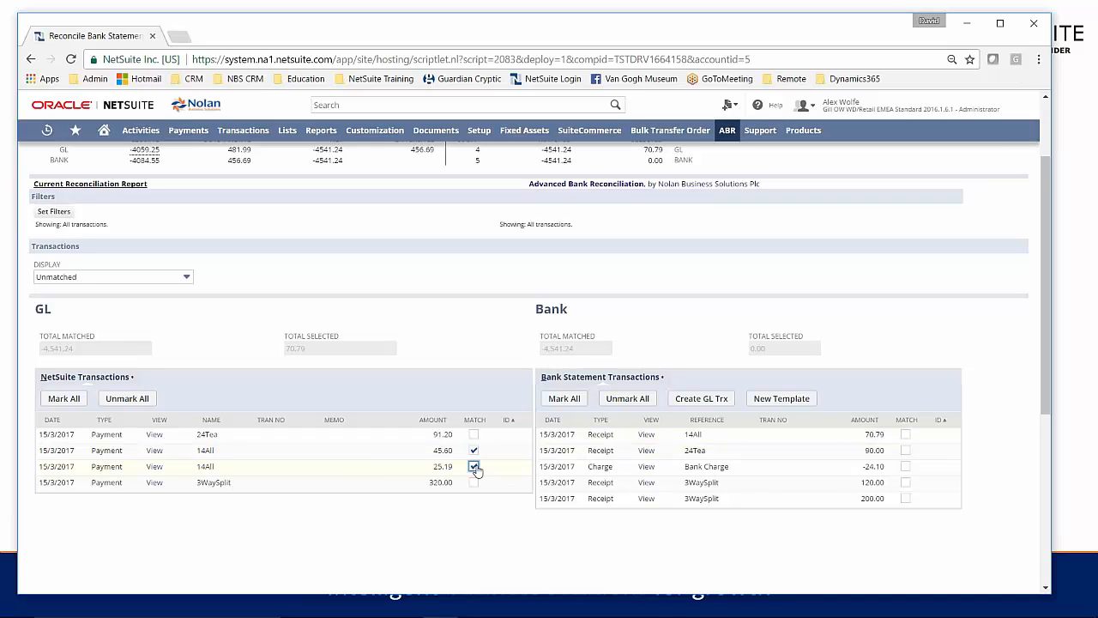
{"action": "left_click", "coordinate": [906, 435]}
{"action": "scroll", "coordinate": [319, 378], "scroll_direction": "up", "scroll_amount": 2}
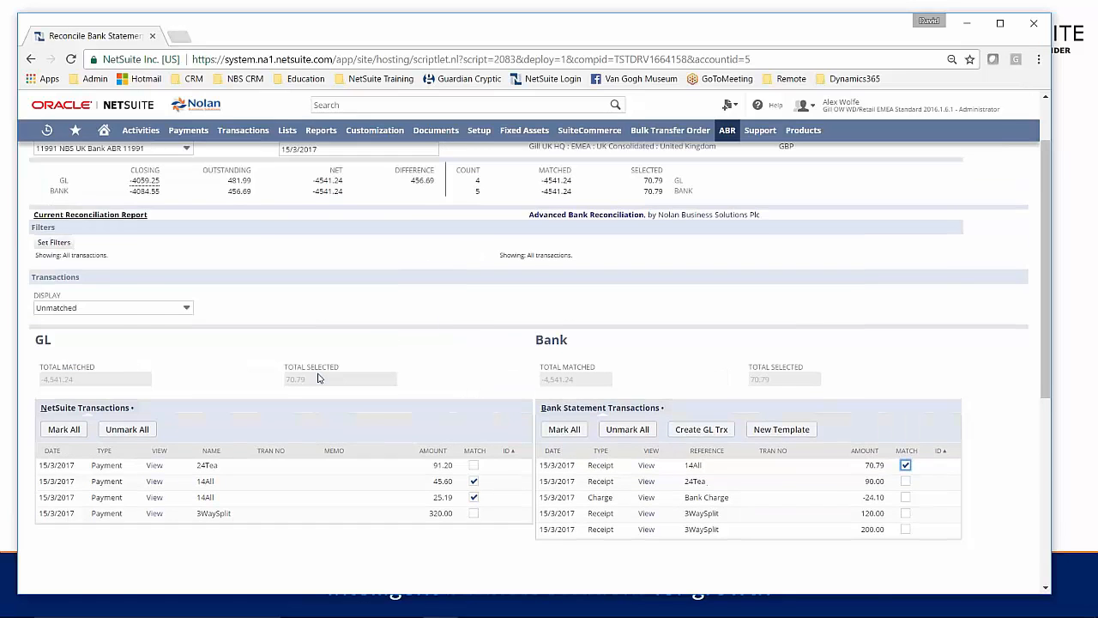
{"action": "left_click", "coordinate": [49, 173]}
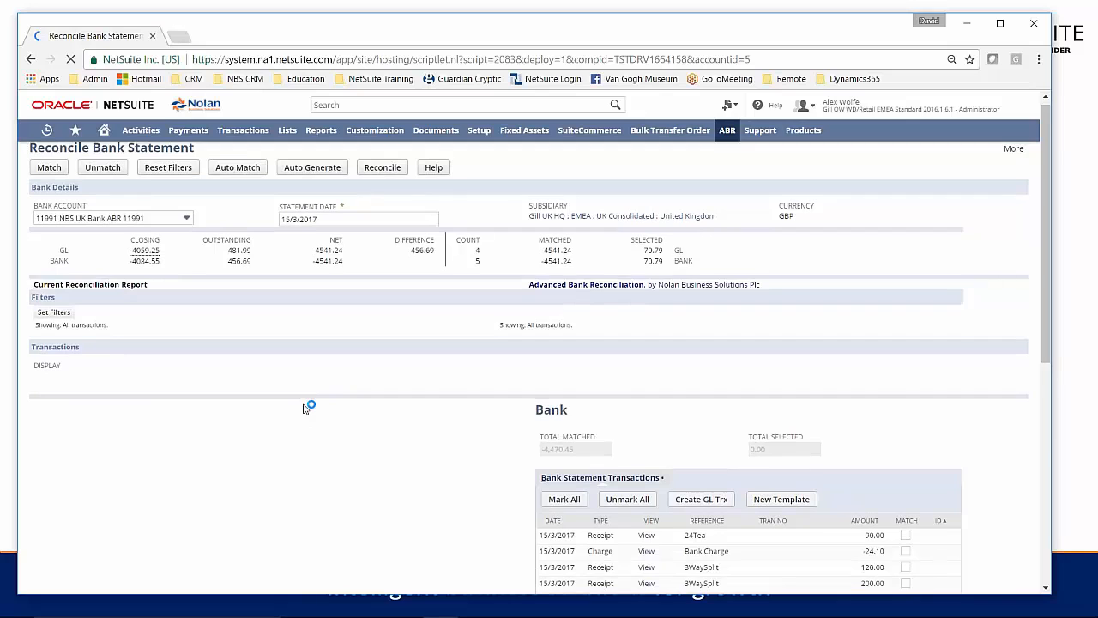
Match the 3WaySplit GL payment of 320.00 with the two 3WaySplit bank receipts of 120.00 and 200.00.
{"action": "scroll", "coordinate": [304, 409], "scroll_direction": "down", "scroll_amount": 3}
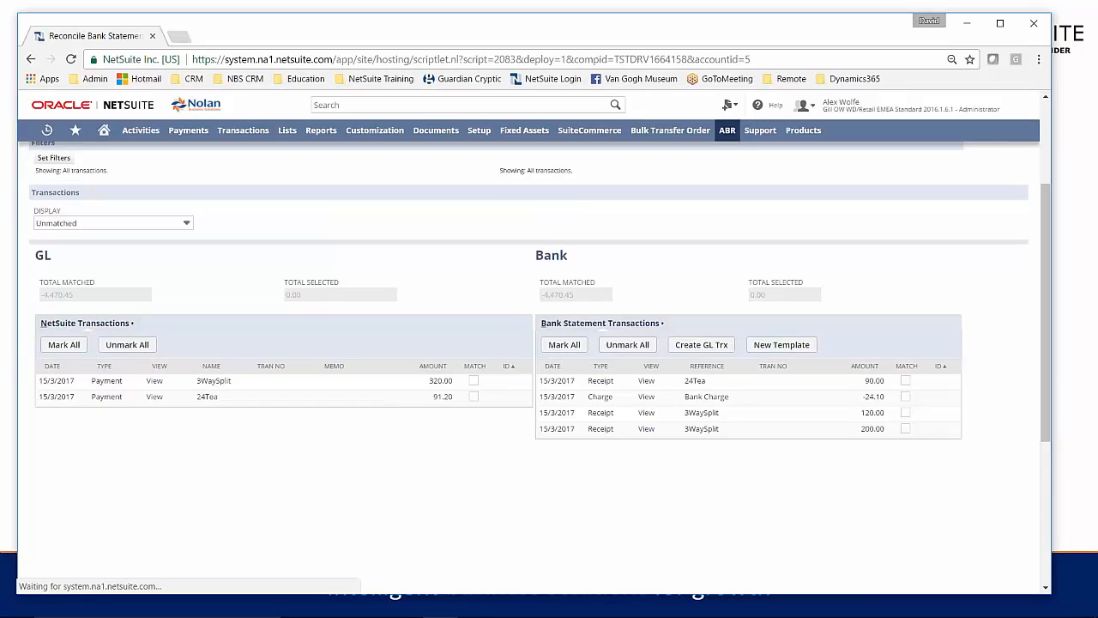
{"action": "scroll", "coordinate": [752, 447], "scroll_direction": "down", "scroll_amount": 1}
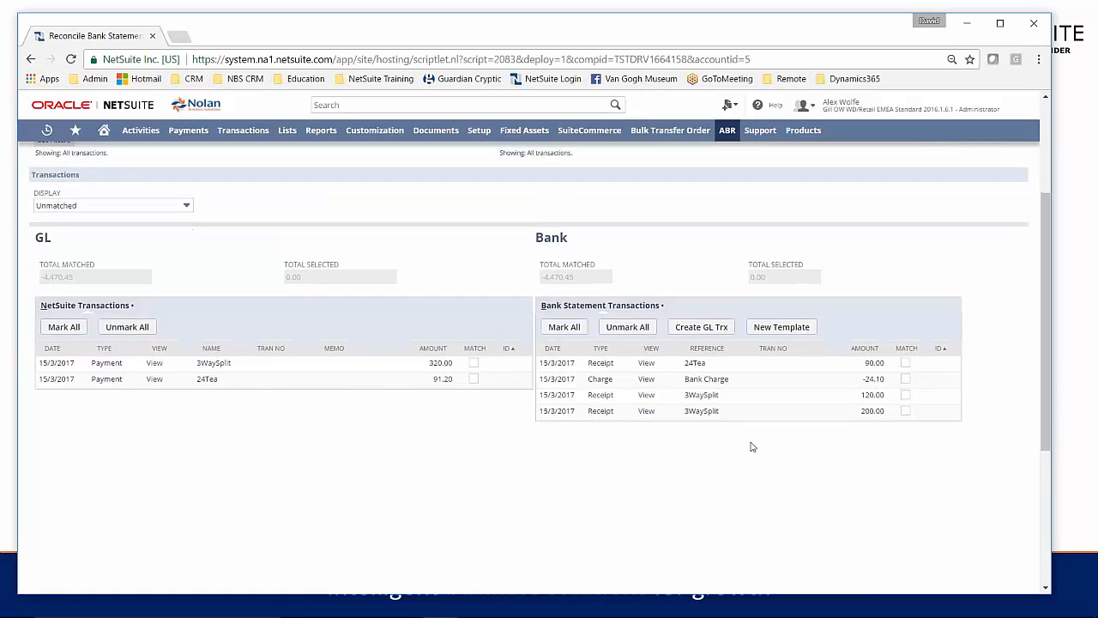
{"action": "left_click", "coordinate": [906, 395]}
{"action": "left_click", "coordinate": [906, 410]}
{"action": "left_click", "coordinate": [473, 365]}
{"action": "scroll", "coordinate": [434, 297], "scroll_direction": "up", "scroll_amount": 1}
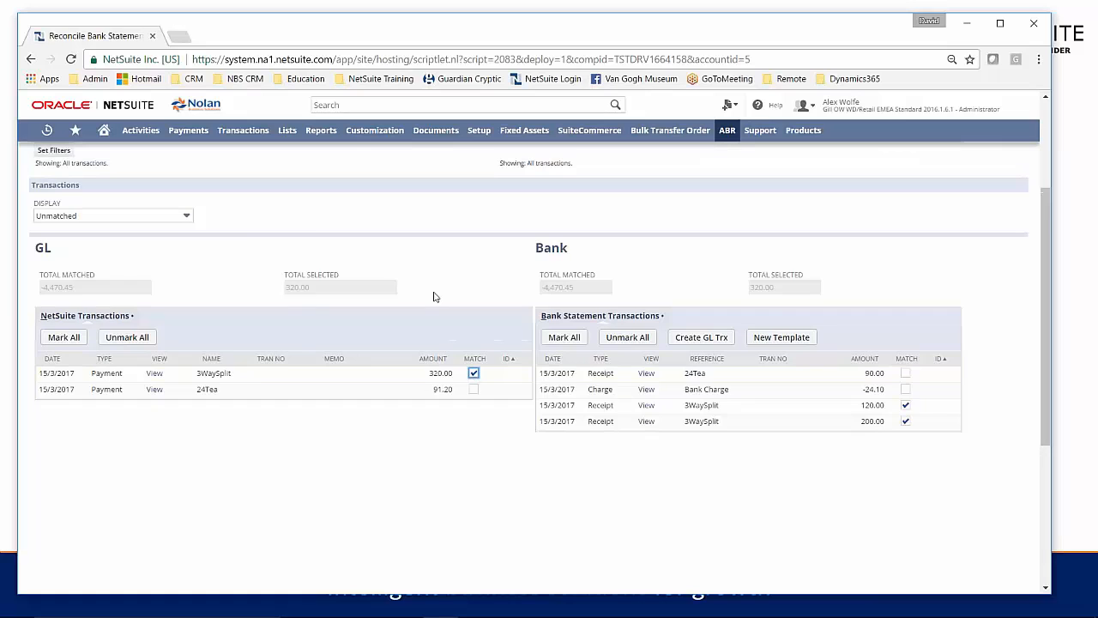
{"action": "scroll", "coordinate": [433, 297], "scroll_direction": "up", "scroll_amount": 3}
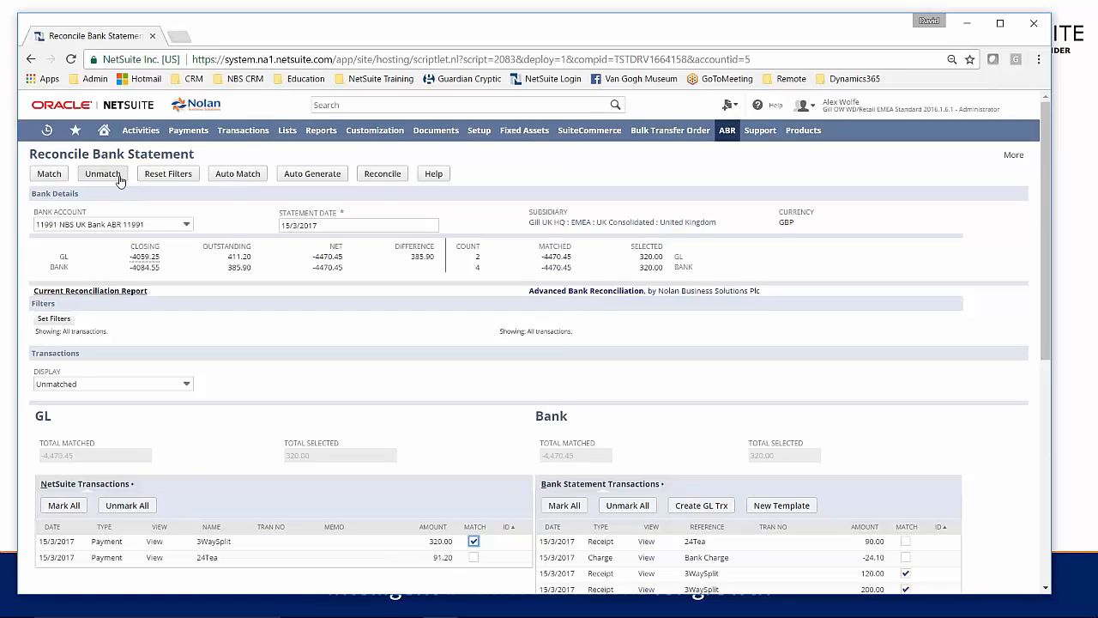
{"action": "left_click", "coordinate": [51, 177]}
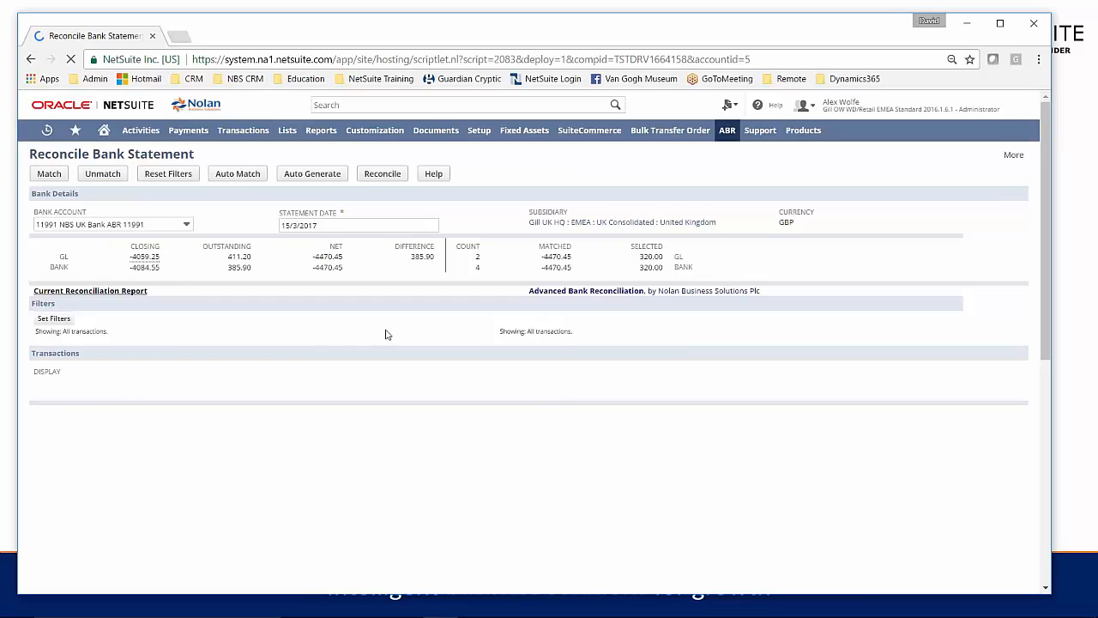
Select the 24Tea bank receipt and the 24Tea GL payment, and start a GL transaction for their difference.
{"action": "scroll", "coordinate": [391, 332], "scroll_direction": "down", "scroll_amount": 1}
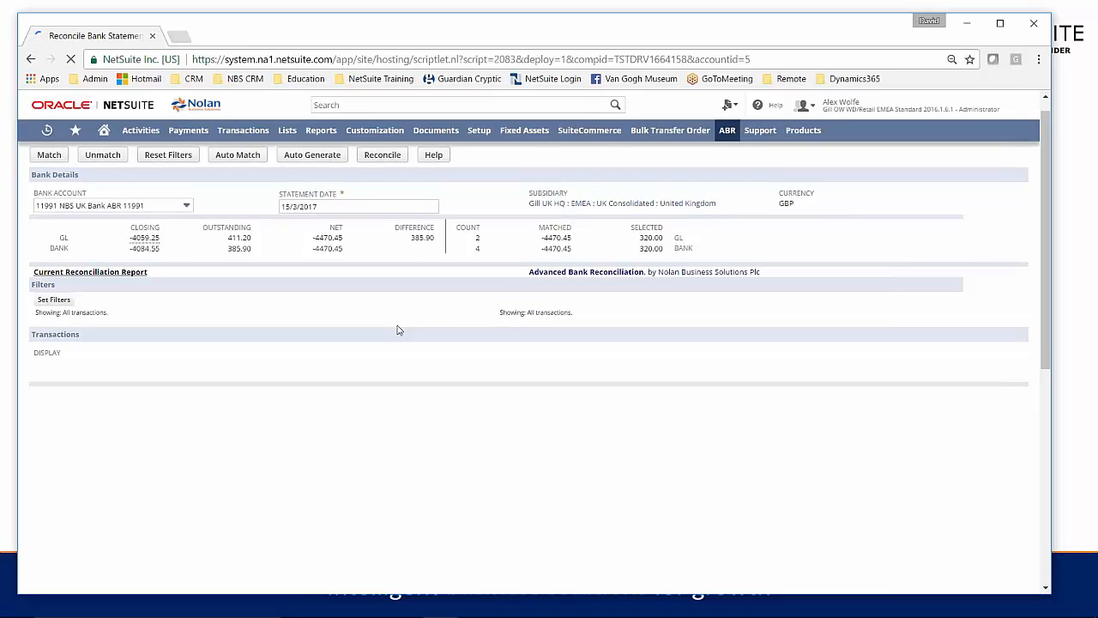
{"action": "scroll", "coordinate": [397, 330], "scroll_direction": "down", "scroll_amount": 1}
{"action": "scroll", "coordinate": [398, 330], "scroll_direction": "down", "scroll_amount": 1}
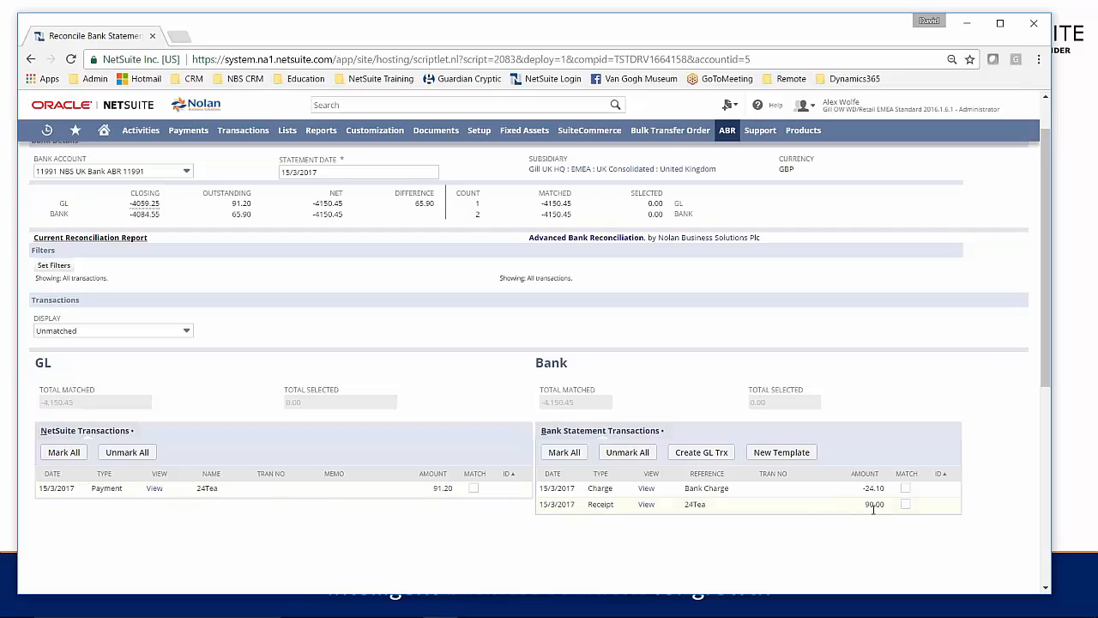
{"action": "left_click", "coordinate": [905, 505]}
{"action": "left_click", "coordinate": [473, 488]}
{"action": "left_click", "coordinate": [689, 455]}
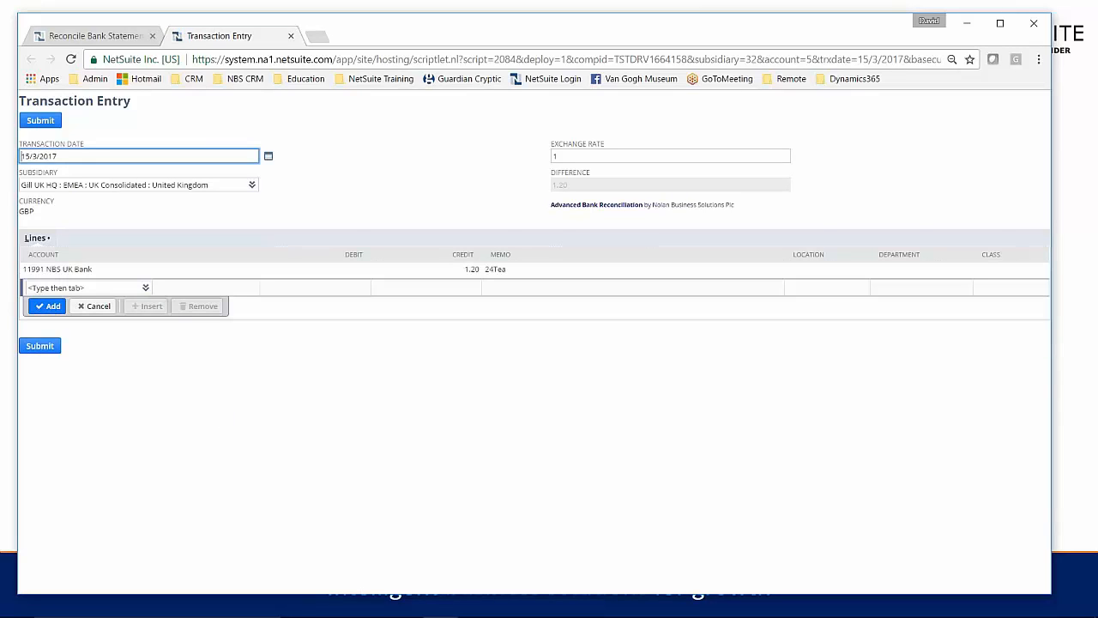
Choose 8000 Non-Operating Expense as the account for the balancing line below the NBS UK Bank line.
{"action": "left_click", "coordinate": [86, 286]}
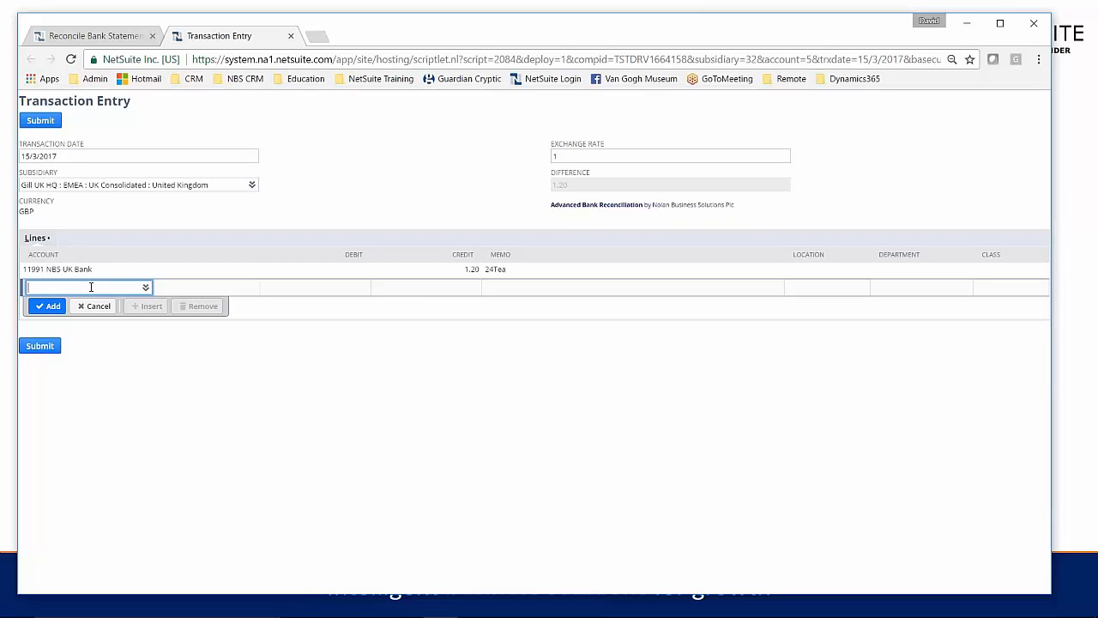
{"action": "type", "text": "non-"}
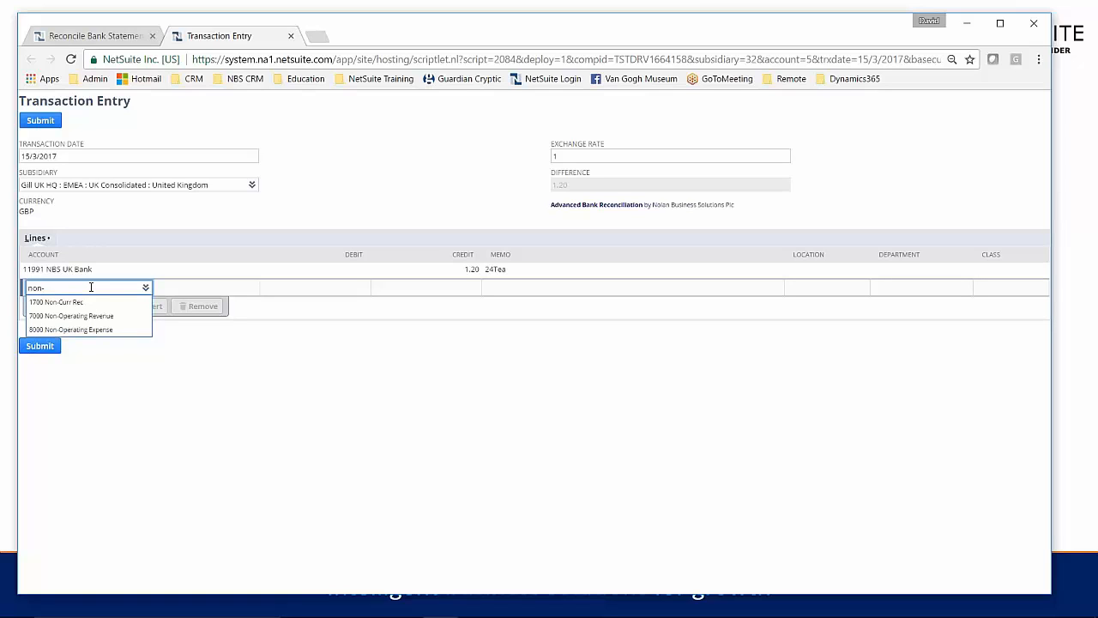
{"action": "key", "text": "Down"}
{"action": "key", "text": "Down"}
{"action": "key", "text": "Down"}
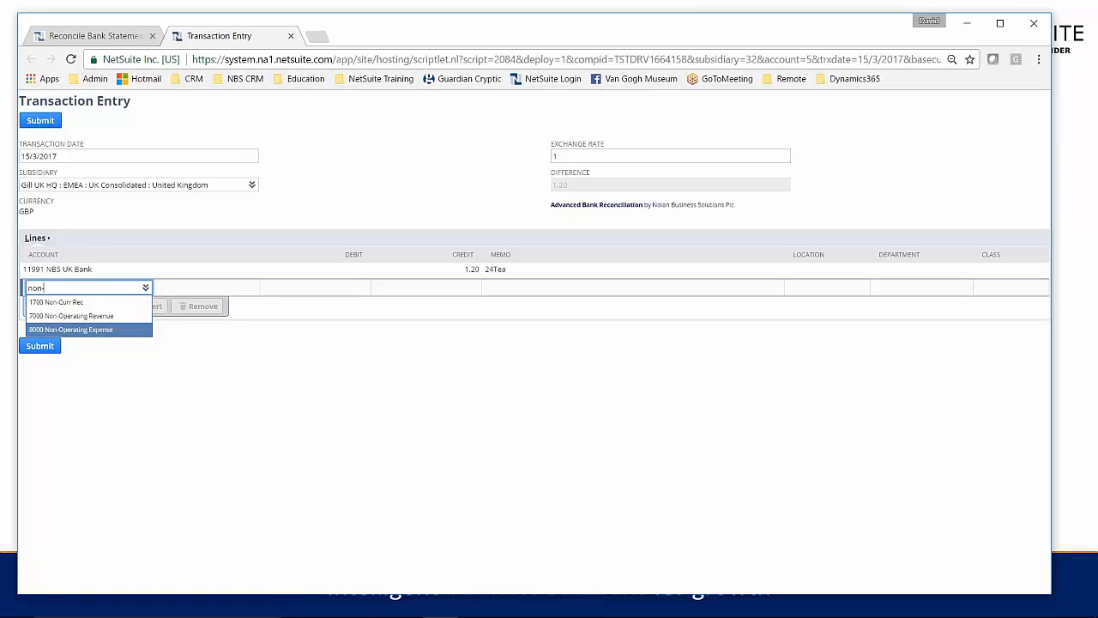
{"action": "key", "text": "Return"}
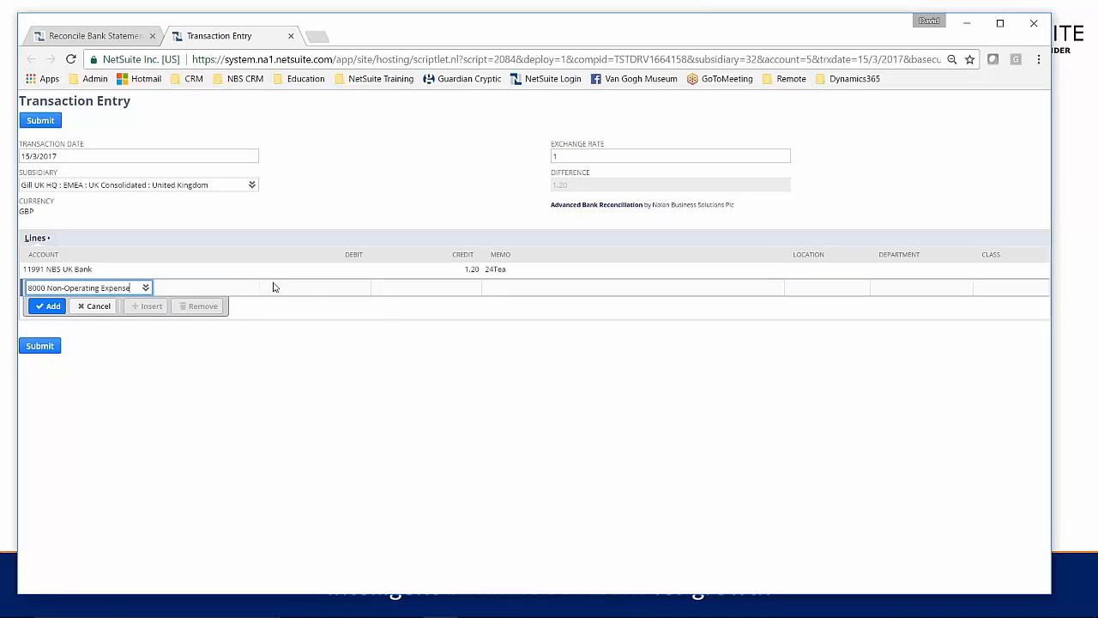
Enter a debit of 1.20 and the memo 24Tea Interest on the Non-Operating Expense line, and submit the transaction.
{"action": "left_click", "coordinate": [367, 286]}
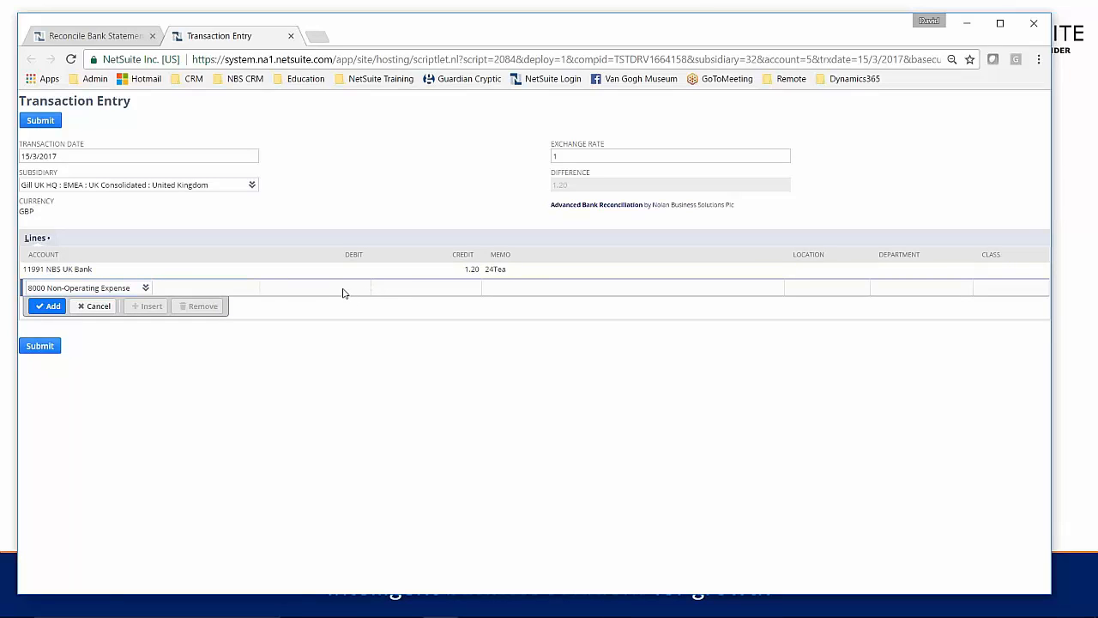
{"action": "left_click", "coordinate": [343, 293]}
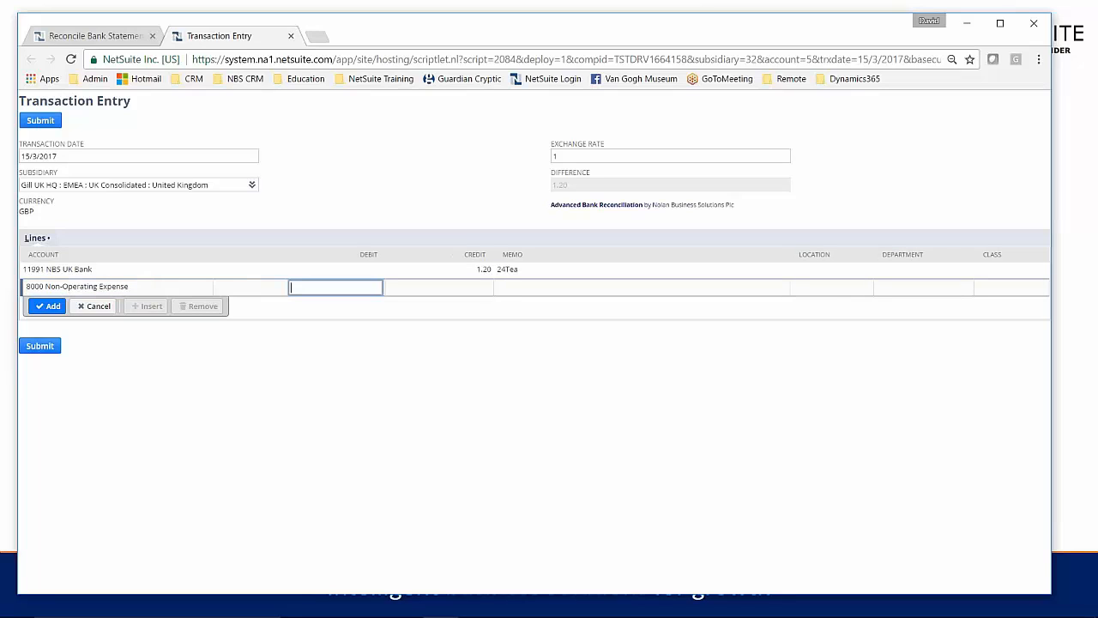
{"action": "type", "text": "1.20"}
{"action": "key", "text": "Tab"}
{"action": "key", "text": "Tab"}
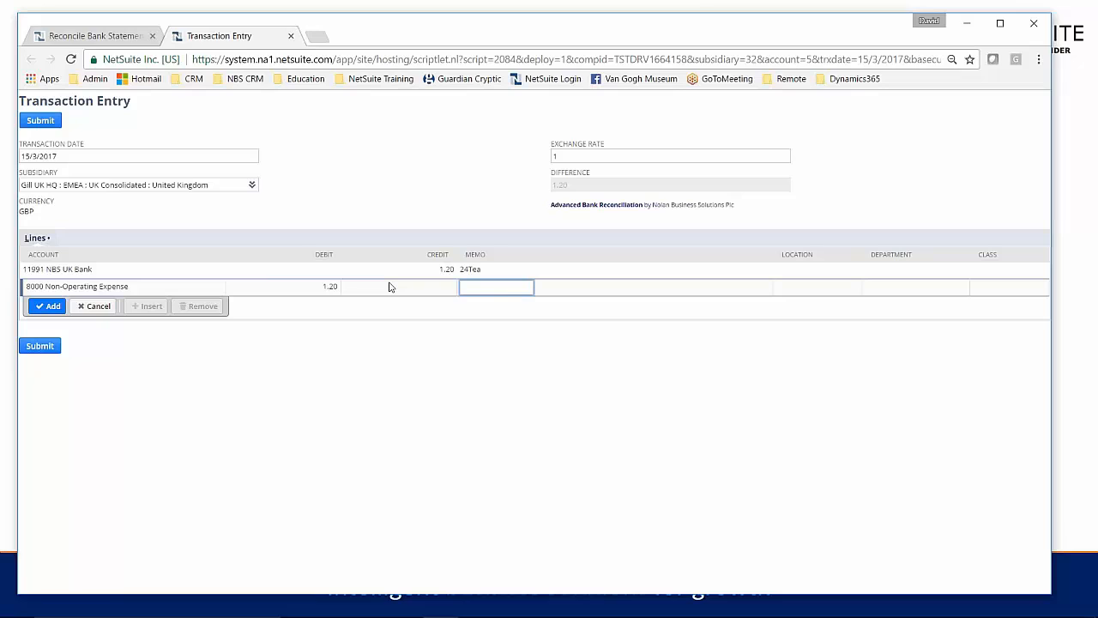
{"action": "type", "text": "24Tea Interest"}
{"action": "left_click", "coordinate": [43, 121]}
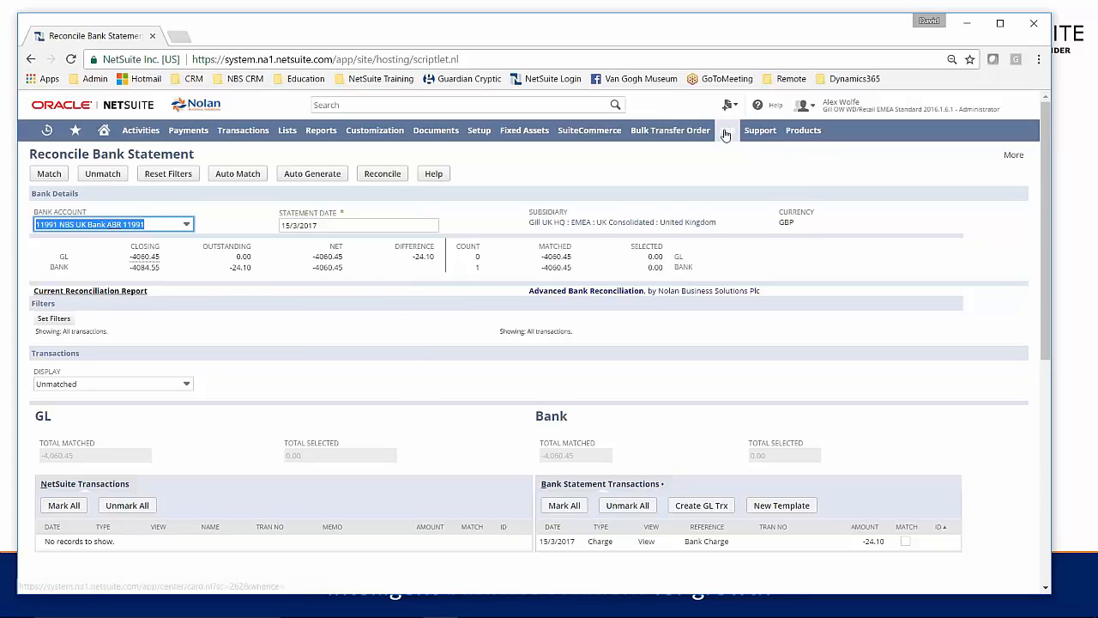
Open the ABR Auto-Gen Templates list in a separate tab and examine the matching and generation rules of the Bank Charges Incurred template.
{"action": "mouse_move", "coordinate": [725, 134]}
{"action": "mouse_move", "coordinate": [745, 178]}
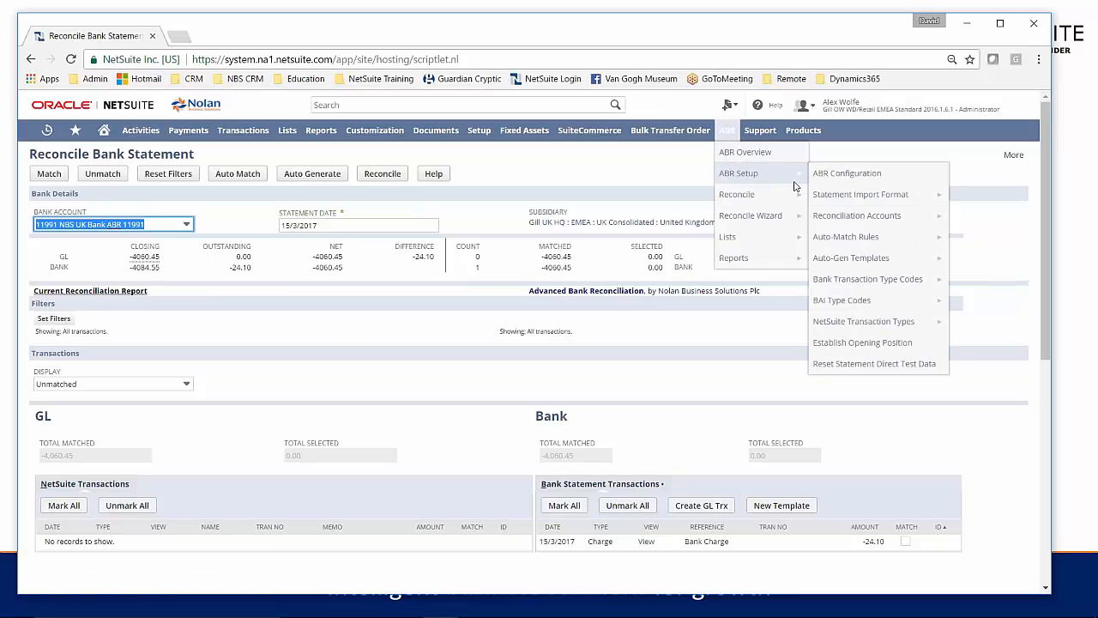
{"action": "right_click", "coordinate": [854, 257]}
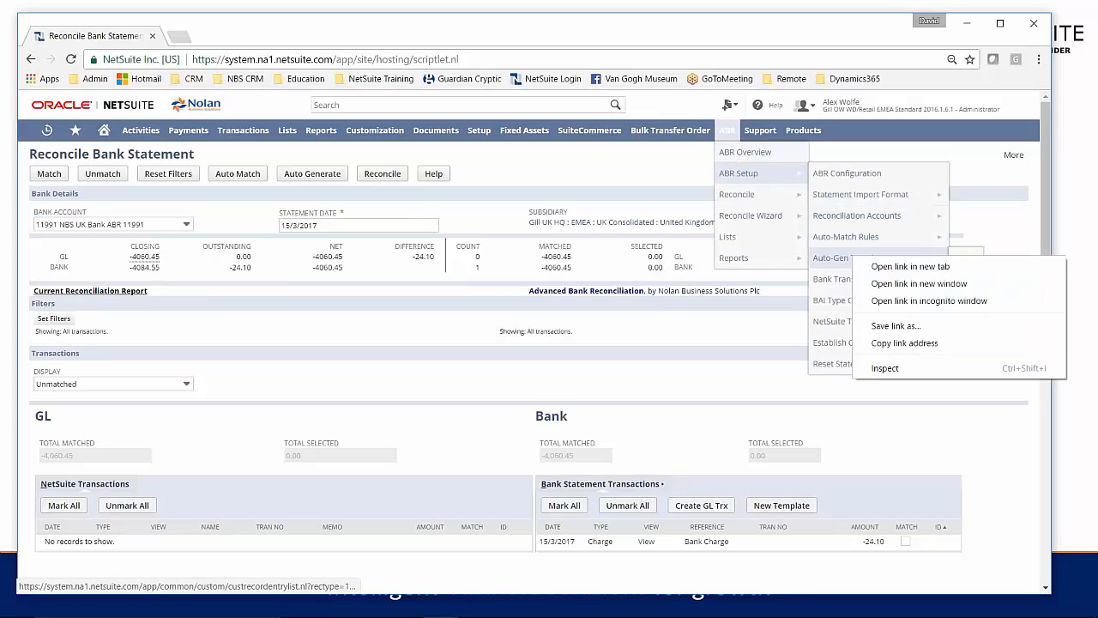
{"action": "left_click", "coordinate": [875, 272]}
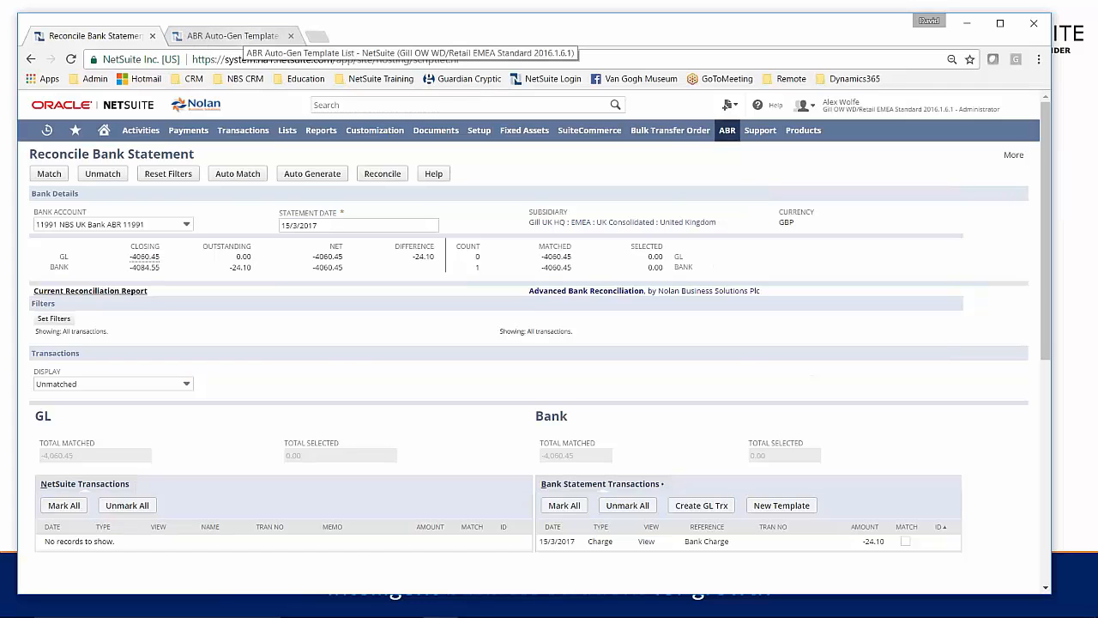
{"action": "left_click", "coordinate": [245, 38]}
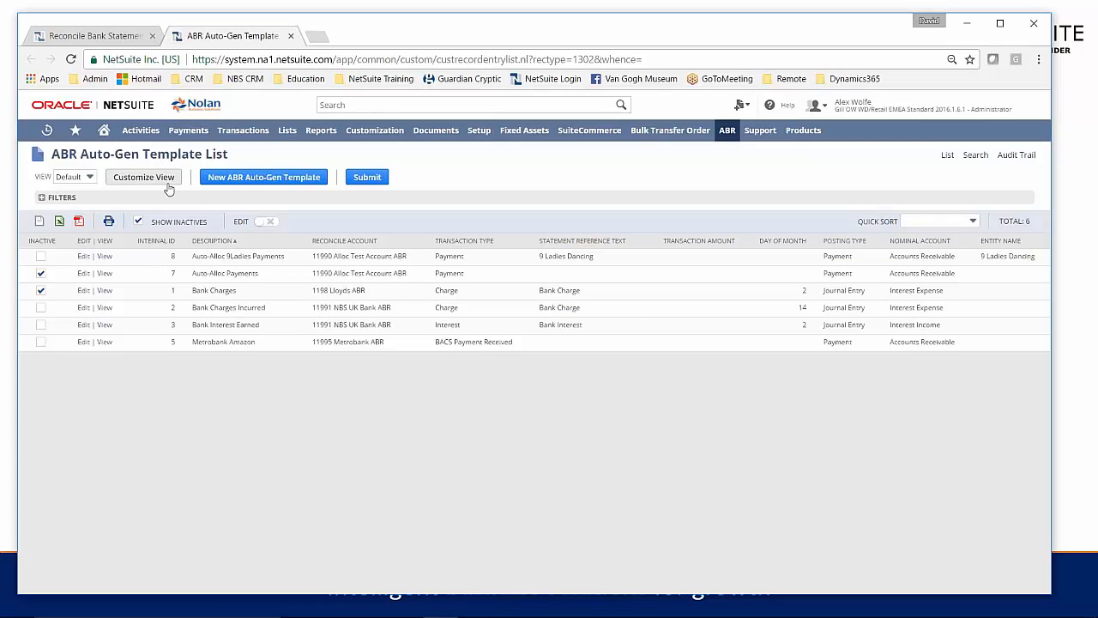
{"action": "left_click", "coordinate": [85, 309]}
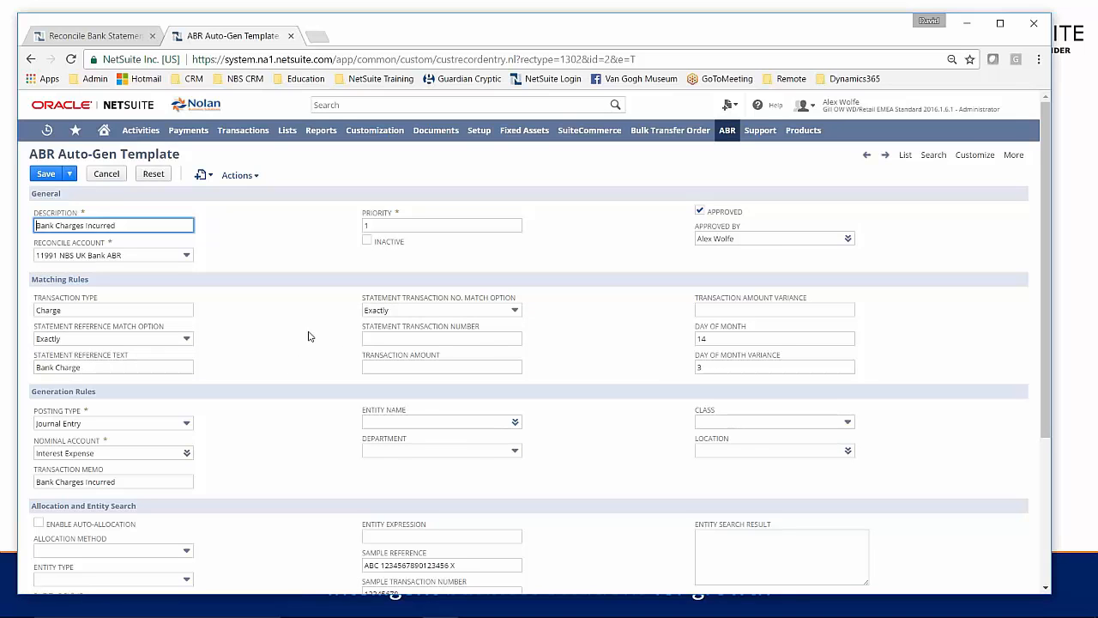
{"action": "scroll", "coordinate": [309, 266], "scroll_direction": "down", "scroll_amount": 3}
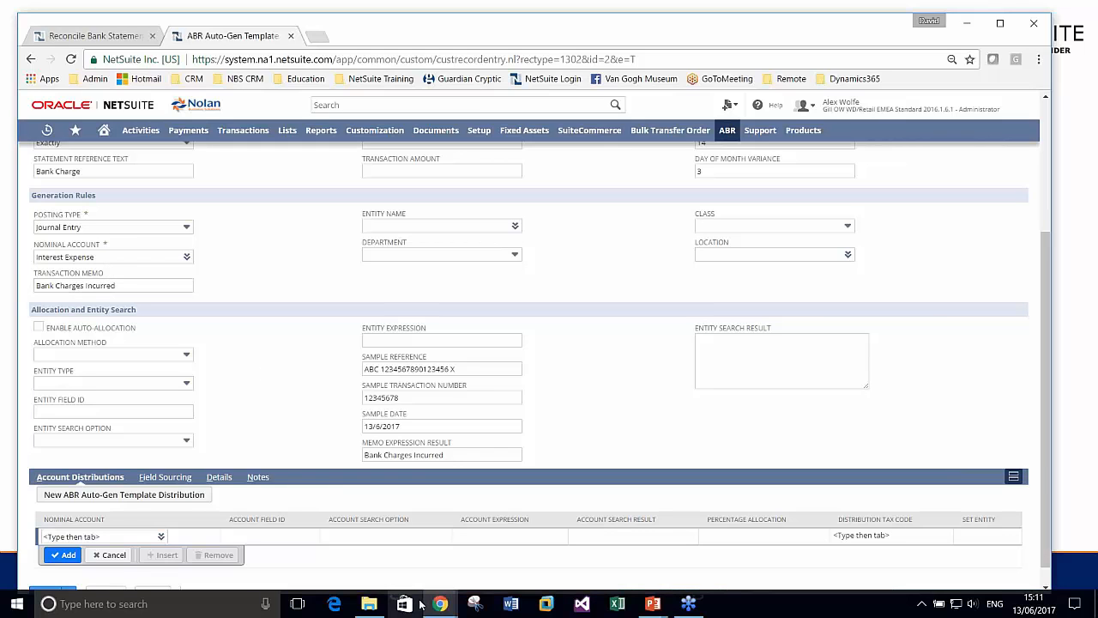
Open BS_11991_Default_15Mar.csv from the ABR folder in Excel and widen all columns to fit, to read the bank statement lines.
{"action": "mouse_move", "coordinate": [371, 605]}
{"action": "left_click", "coordinate": [363, 559]}
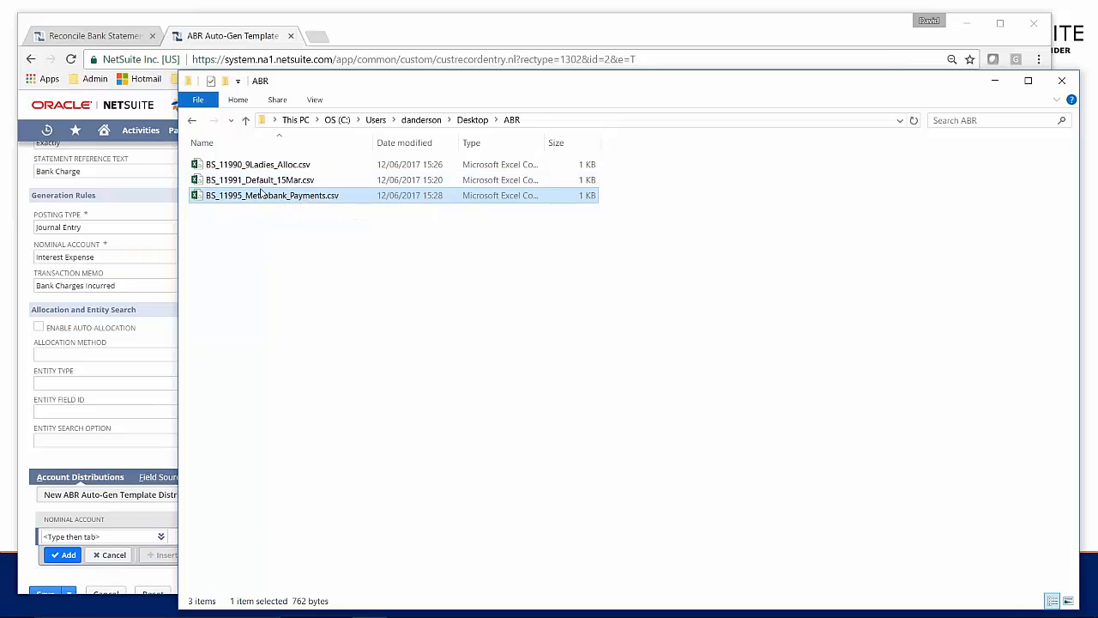
{"action": "left_click", "coordinate": [257, 180]}
{"action": "double_click", "coordinate": [257, 180]}
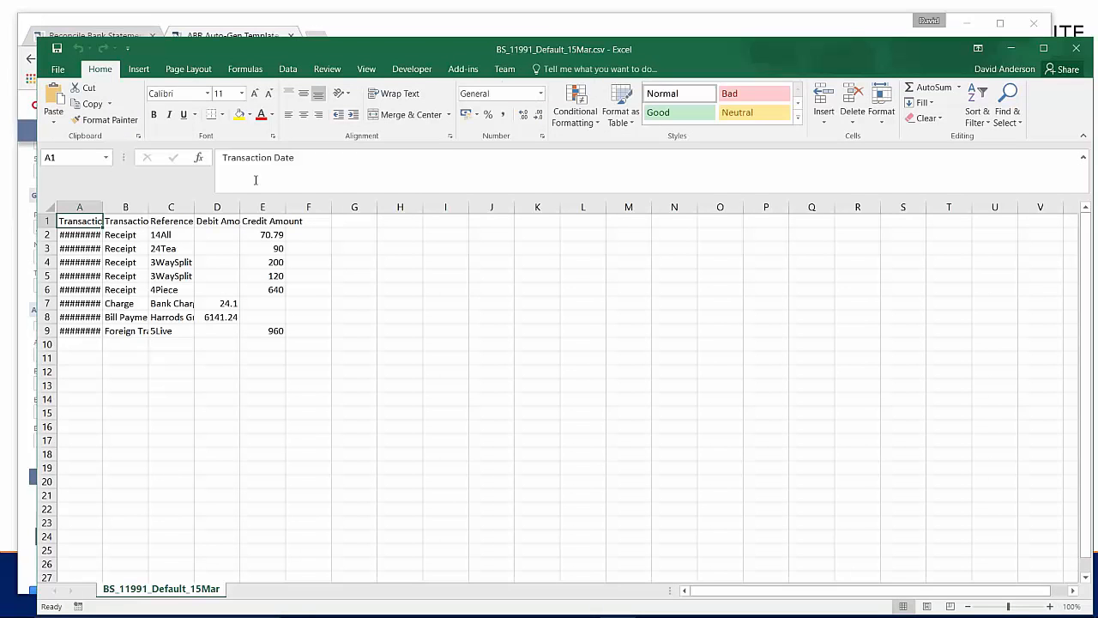
{"action": "left_click", "coordinate": [47, 207]}
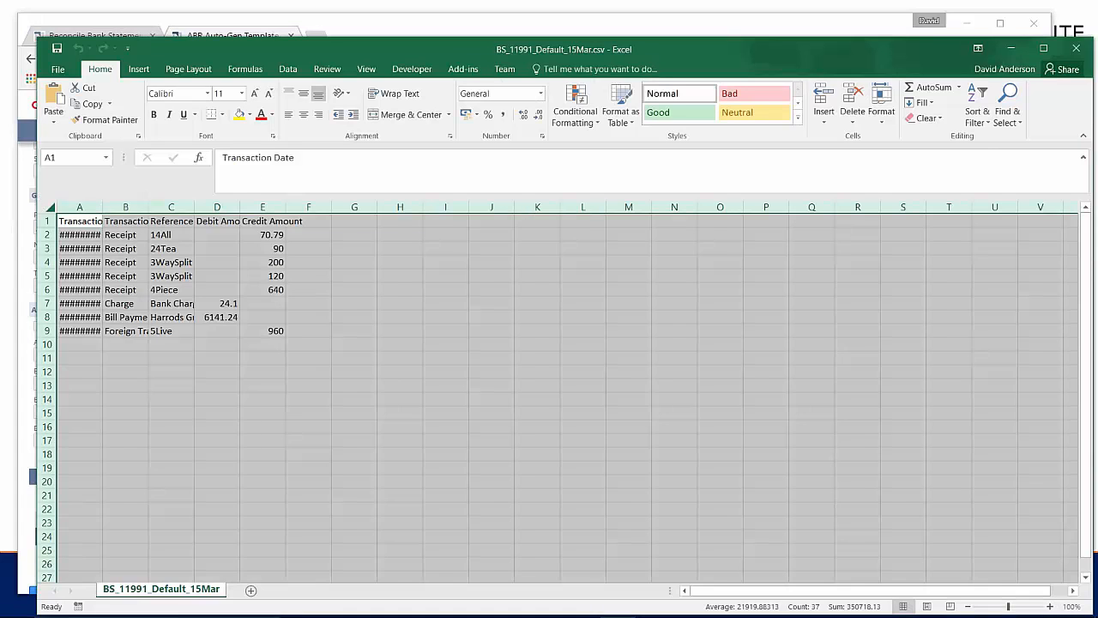
{"action": "double_click", "coordinate": [103, 207]}
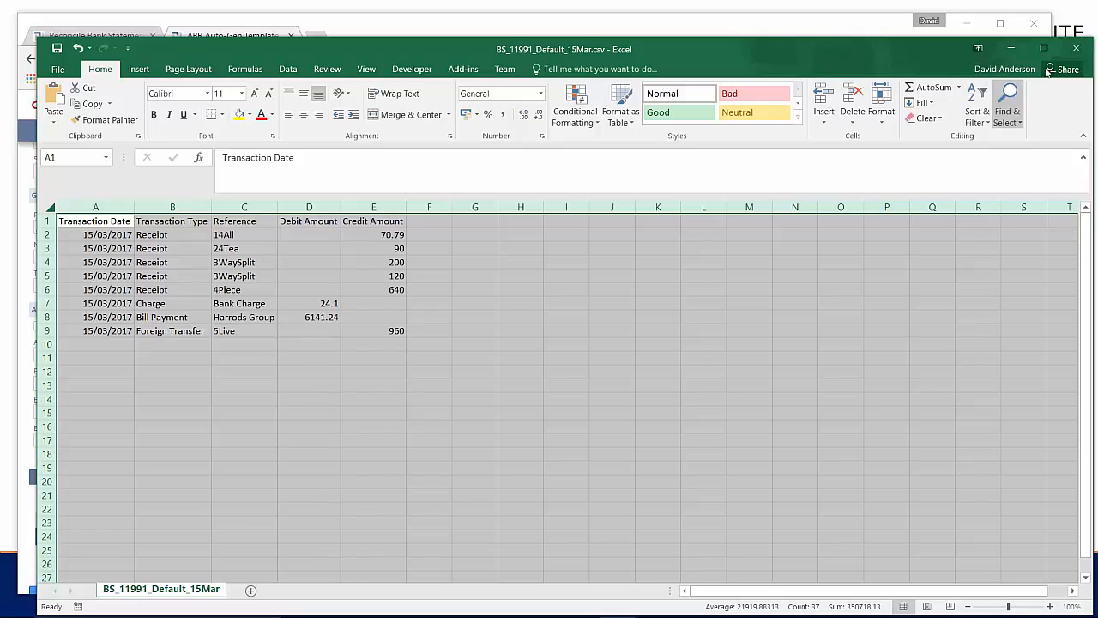
Close the BS_11991_Default_15Mar.csv workbook without saving the changes.
{"action": "left_click", "coordinate": [1082, 32]}
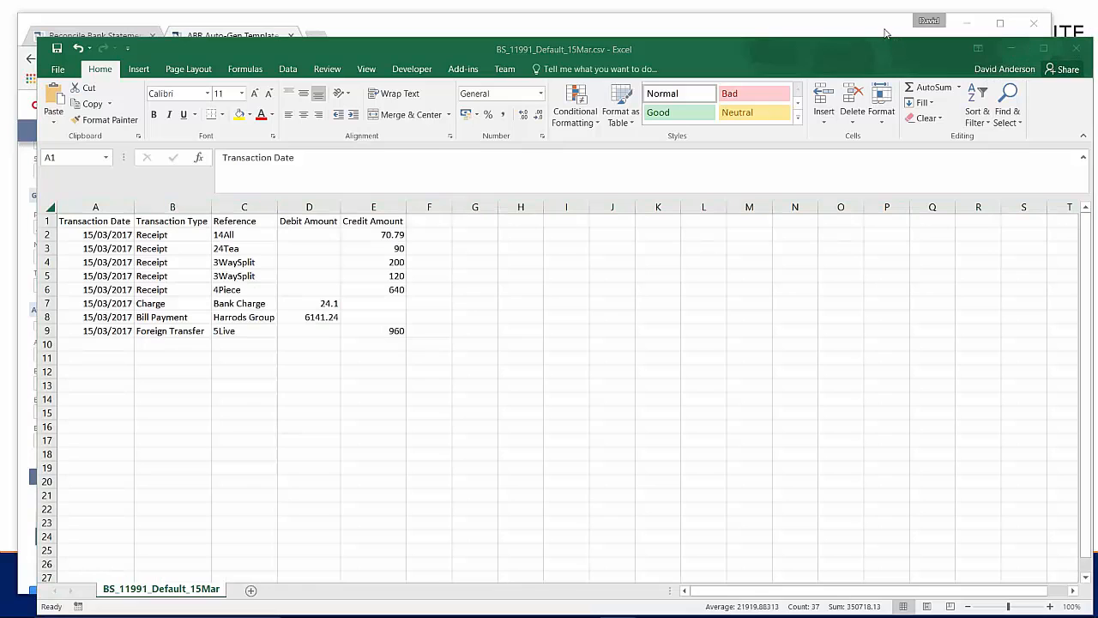
{"action": "left_click", "coordinate": [762, 49]}
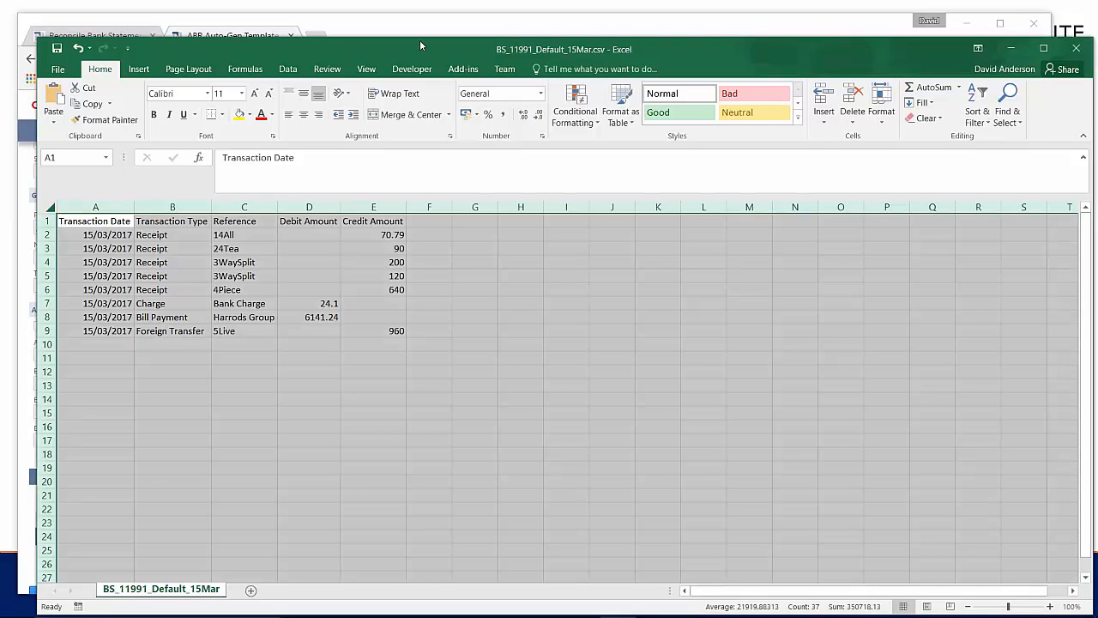
{"action": "left_click", "coordinate": [58, 69]}
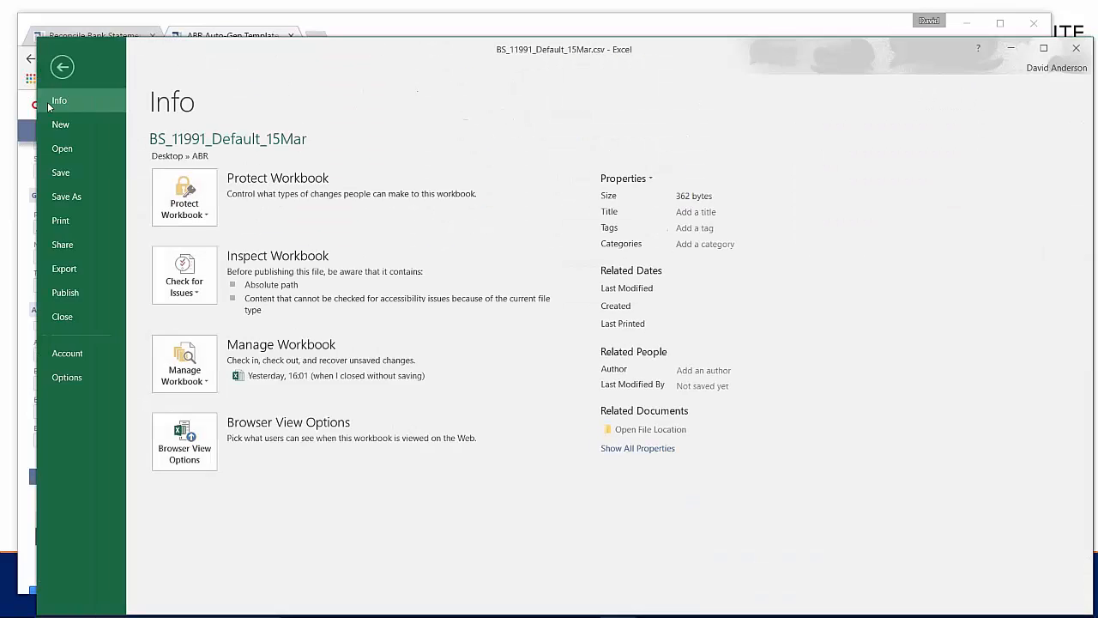
{"action": "left_click", "coordinate": [62, 316]}
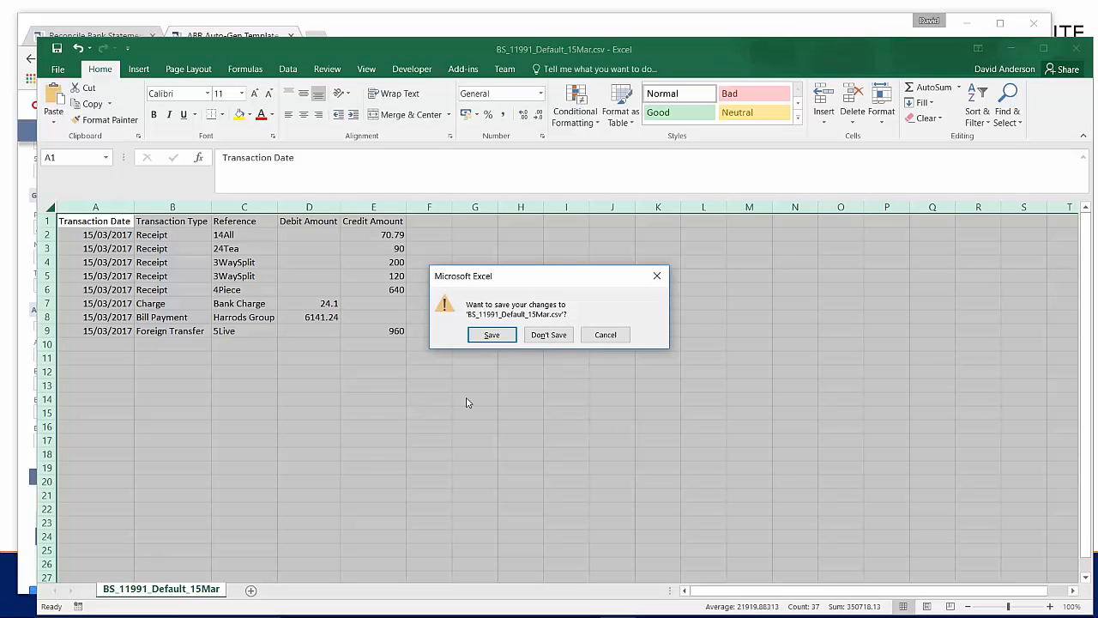
{"action": "left_click", "coordinate": [560, 335]}
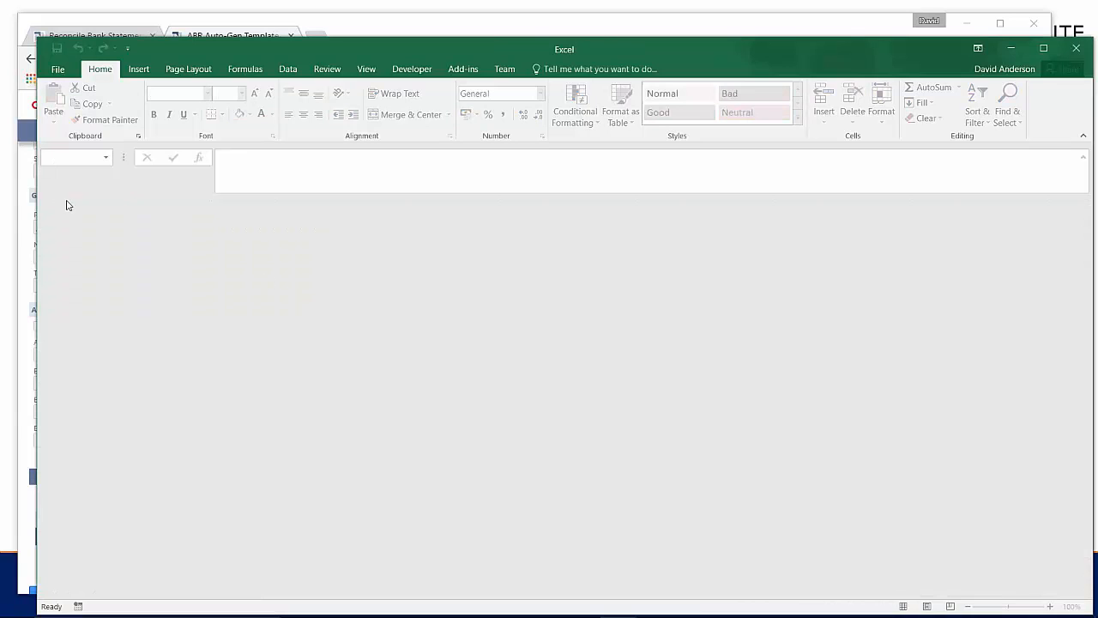
{"action": "left_click", "coordinate": [59, 71]}
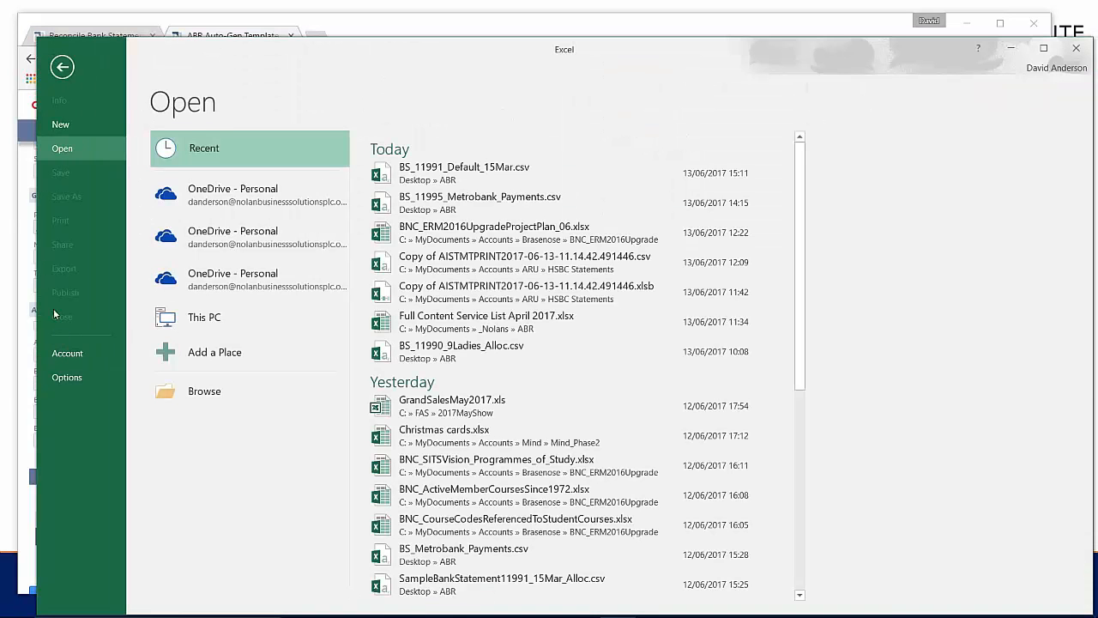
{"action": "left_click", "coordinate": [64, 67]}
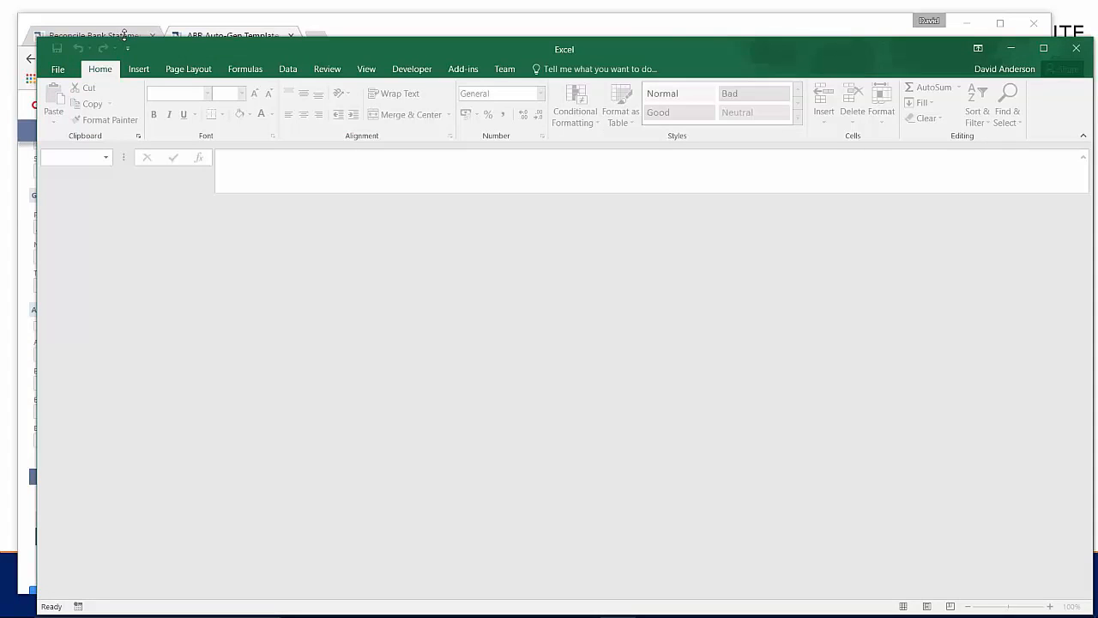
Switch back to the browser and close the Bank Charges Incurred template page, discarding any changes.
{"action": "left_click", "coordinate": [294, 25]}
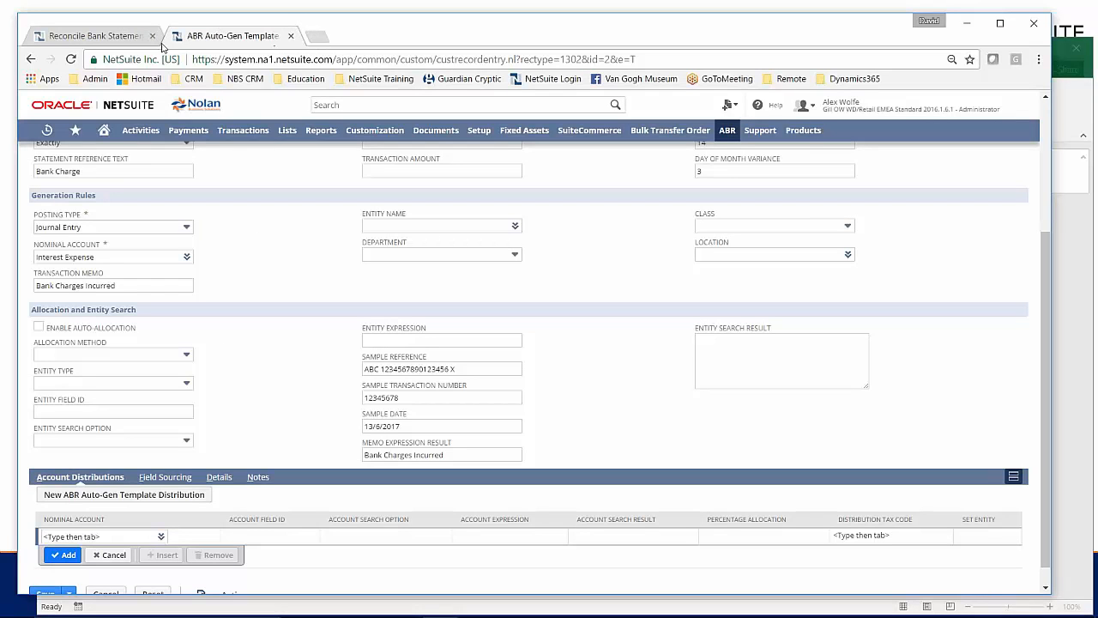
{"action": "left_click", "coordinate": [291, 35]}
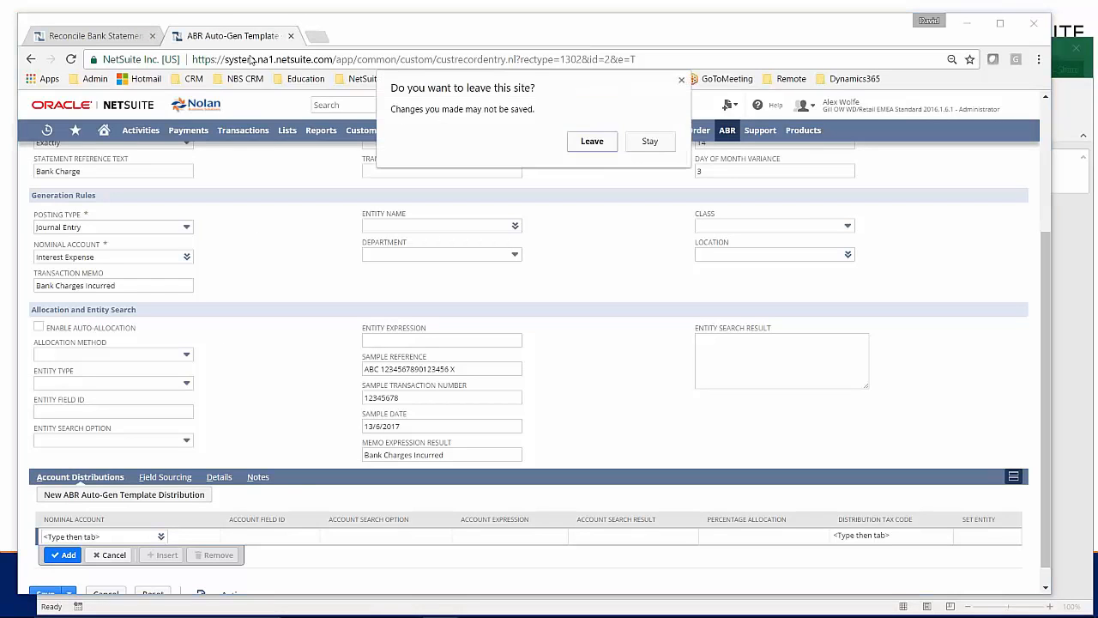
{"action": "left_click", "coordinate": [590, 142]}
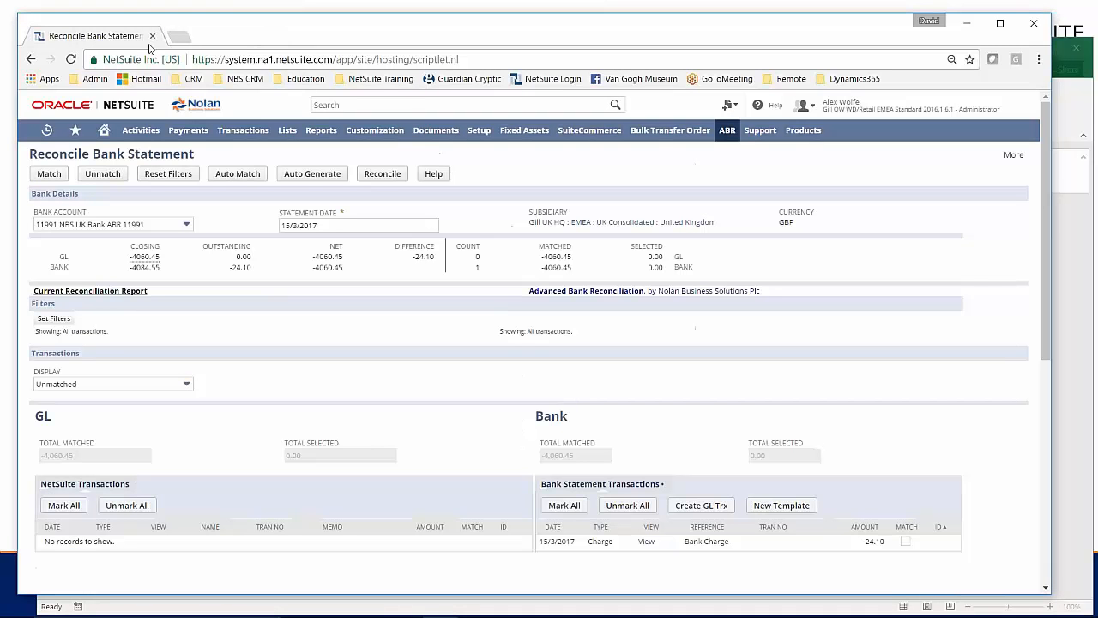
Run Auto Generate for the NBS UK Bank statement, refresh its status until it finishes, and return to the bank statement reconciliation.
{"action": "left_click", "coordinate": [321, 175]}
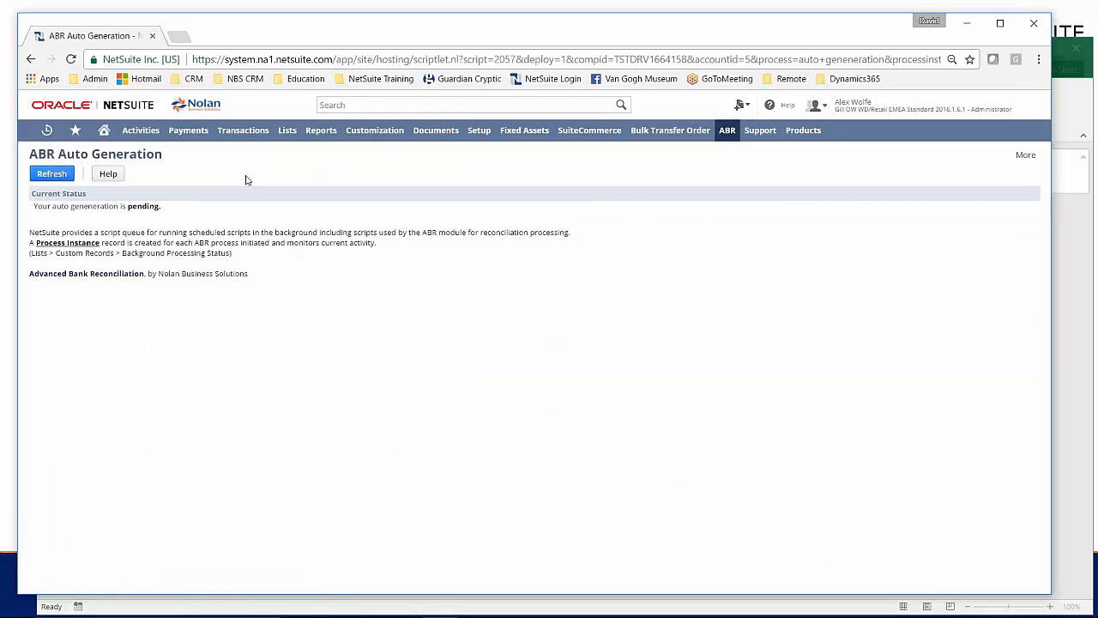
{"action": "left_click", "coordinate": [52, 174]}
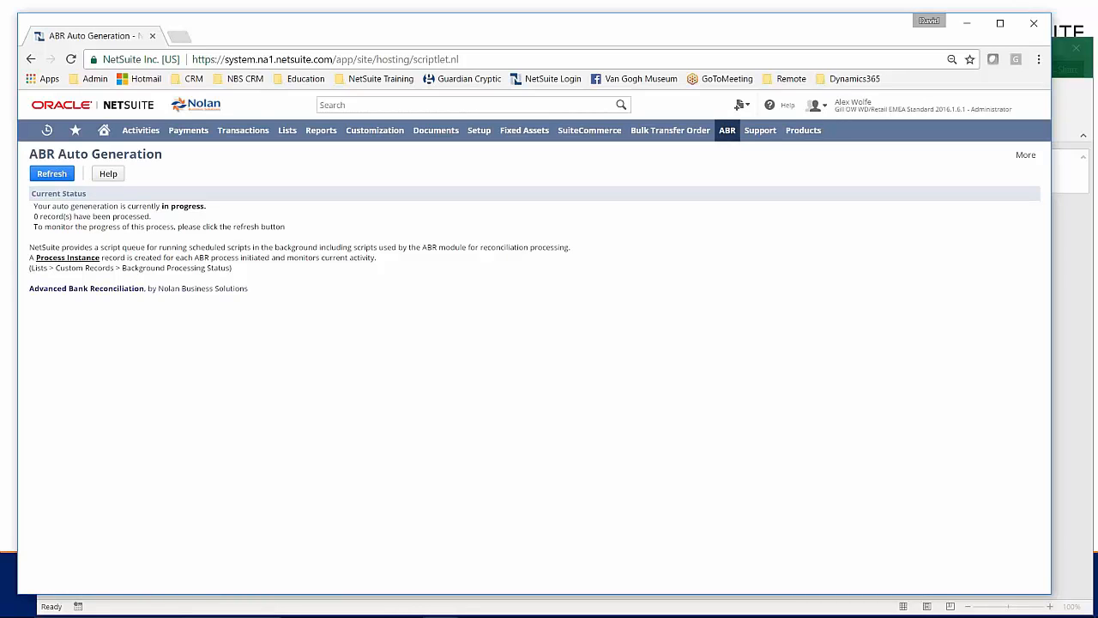
{"action": "left_click", "coordinate": [52, 174]}
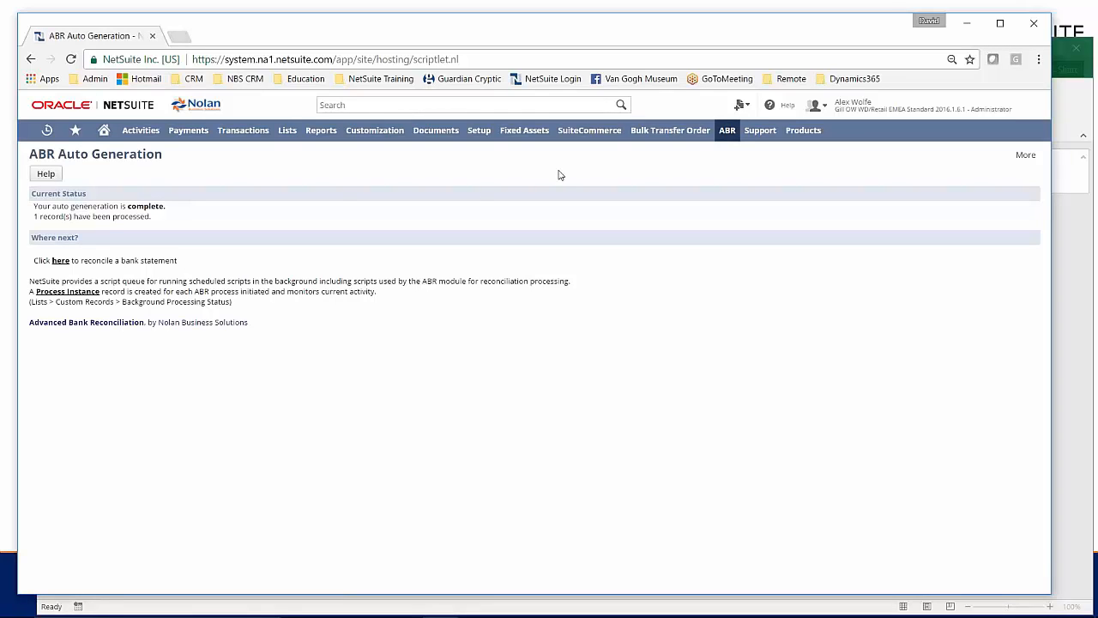
{"action": "left_click", "coordinate": [60, 261]}
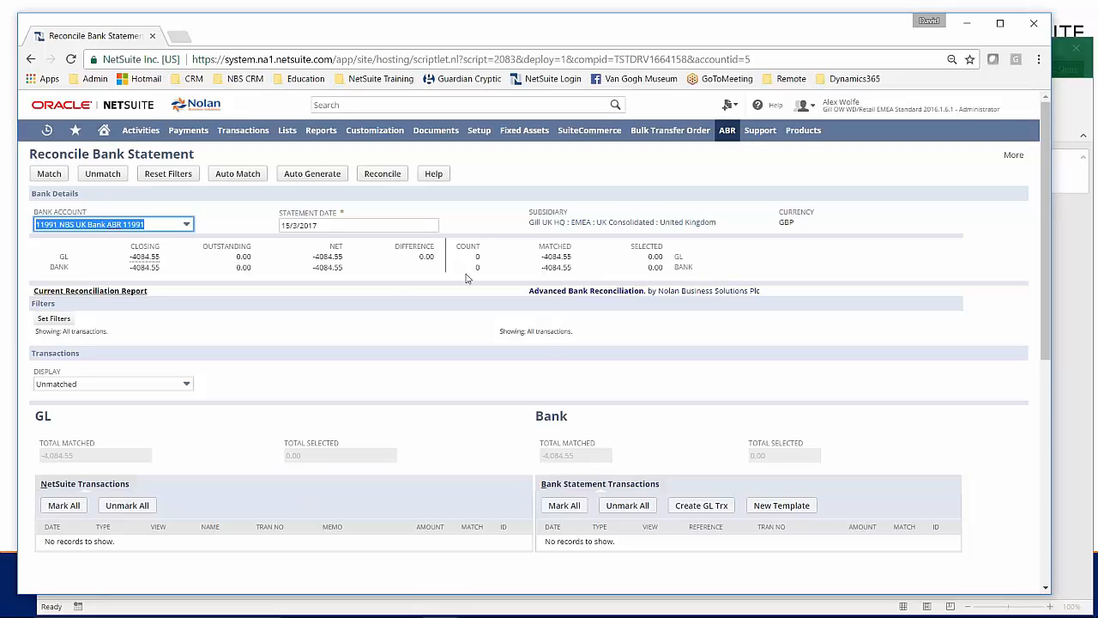
Display only the Matched transactions and review the GL and bank entries with their match IDs.
{"action": "left_click", "coordinate": [189, 388]}
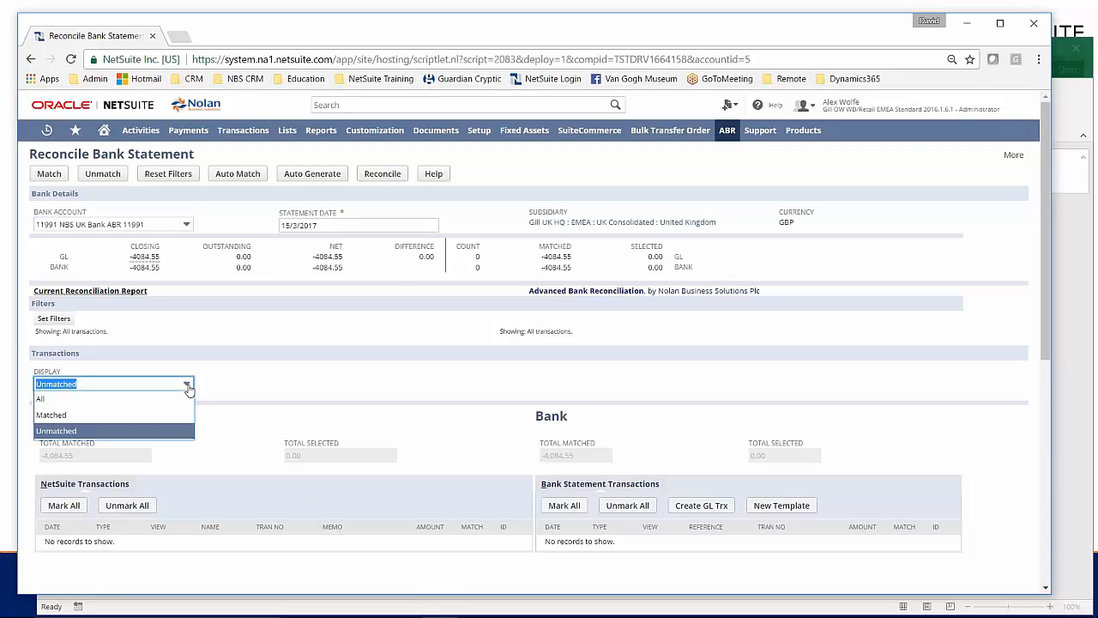
{"action": "left_click", "coordinate": [159, 415]}
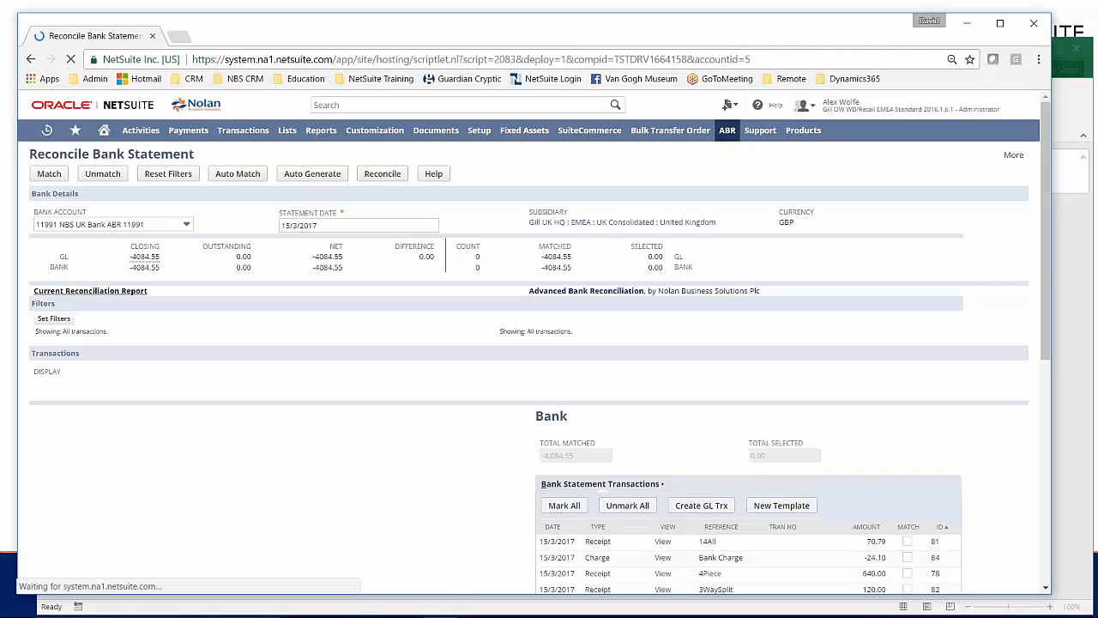
{"action": "scroll", "coordinate": [300, 399], "scroll_direction": "down", "scroll_amount": 3}
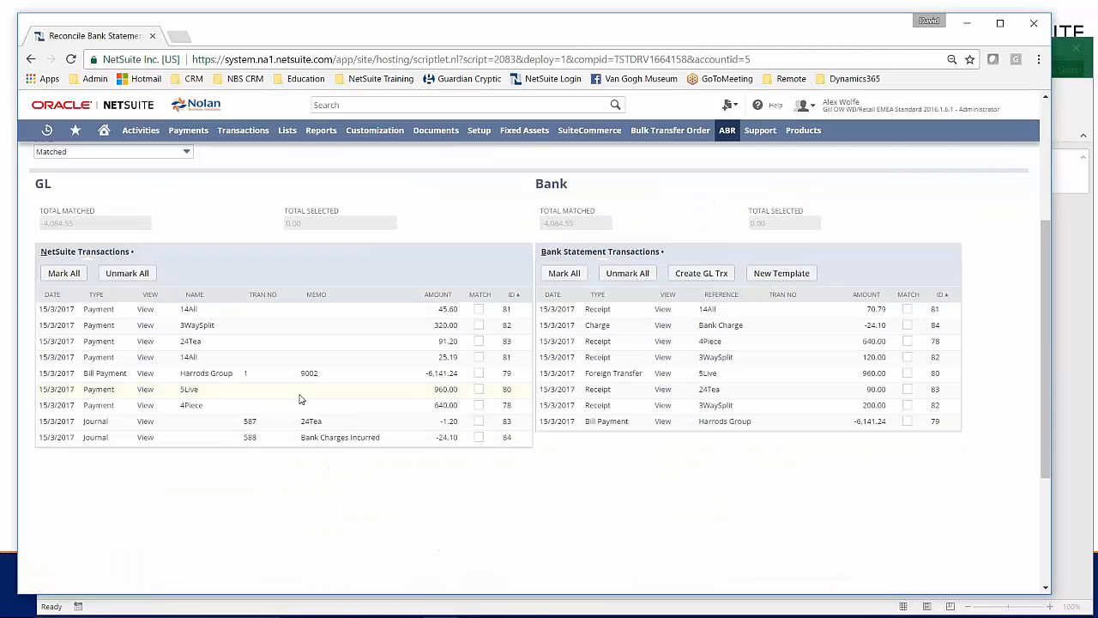
Switch the bank statement reconciliation to the 11995 Metrobank ABR account.
{"action": "scroll", "coordinate": [300, 399], "scroll_direction": "up", "scroll_amount": 3}
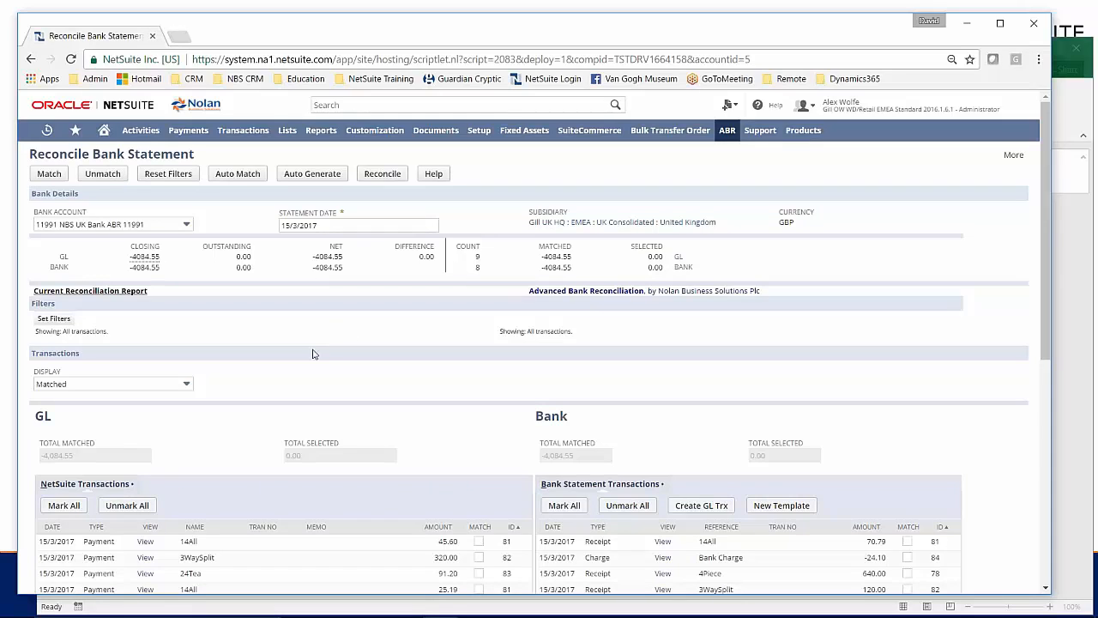
{"action": "left_click", "coordinate": [186, 225]}
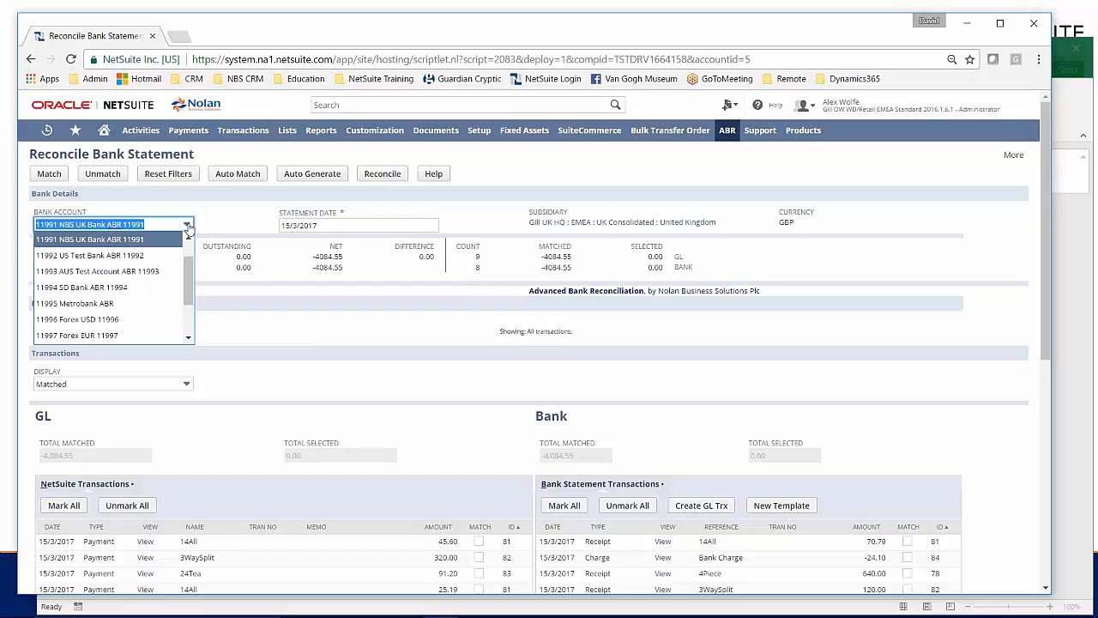
{"action": "left_click", "coordinate": [134, 310]}
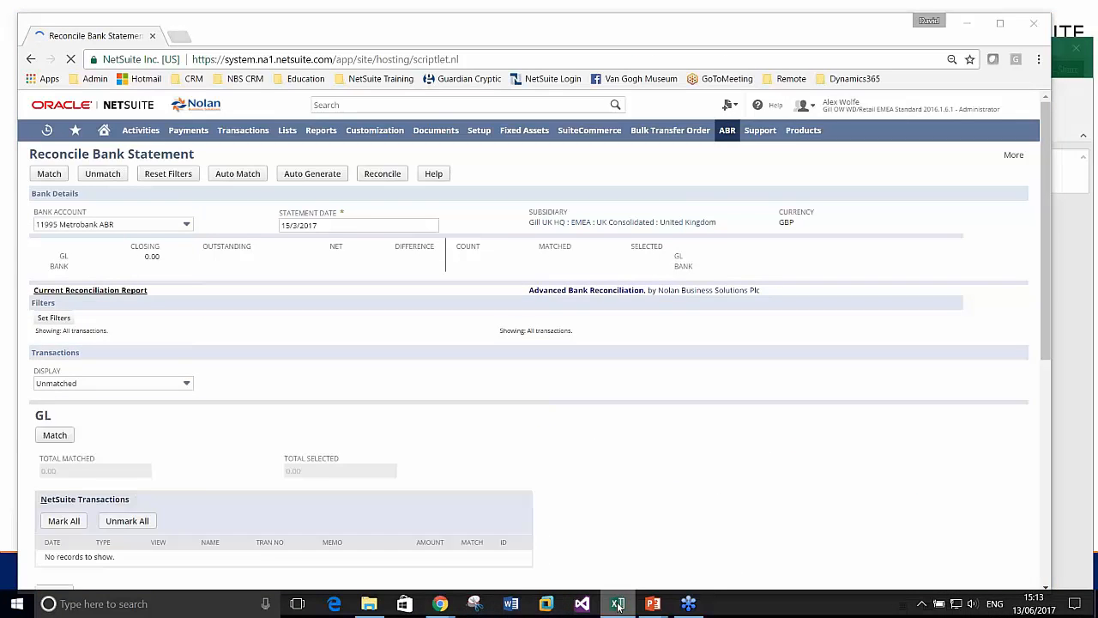
Open BS_11995_Metrobank_Payments.csv from the ABR folder in Excel and auto-fit all columns to read the payment lines.
{"action": "right_click", "coordinate": [616, 601]}
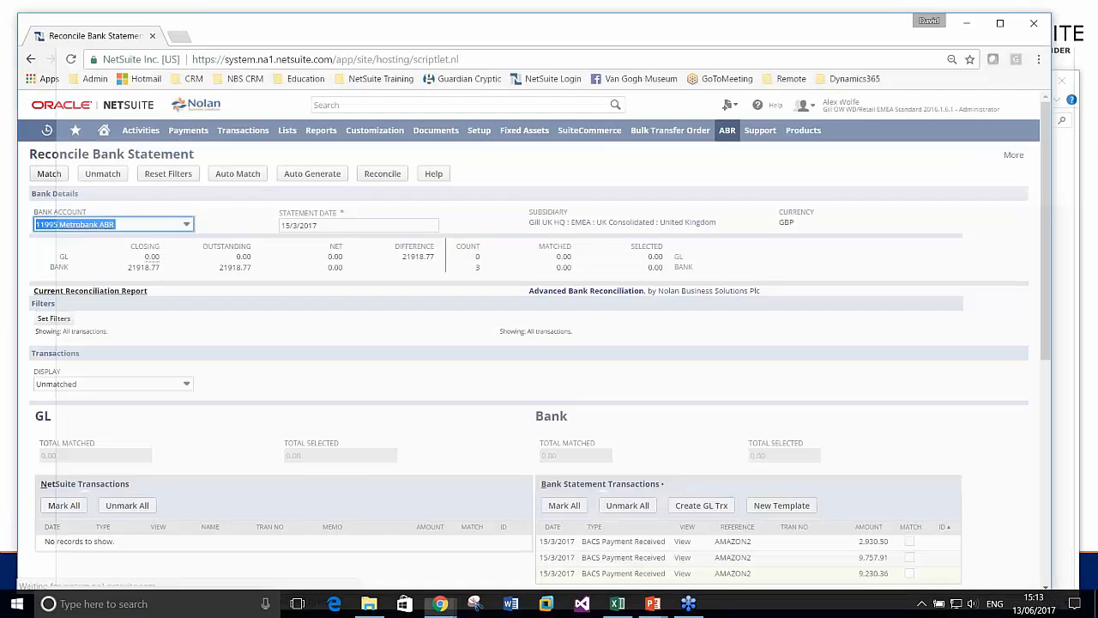
{"action": "mouse_move", "coordinate": [370, 604]}
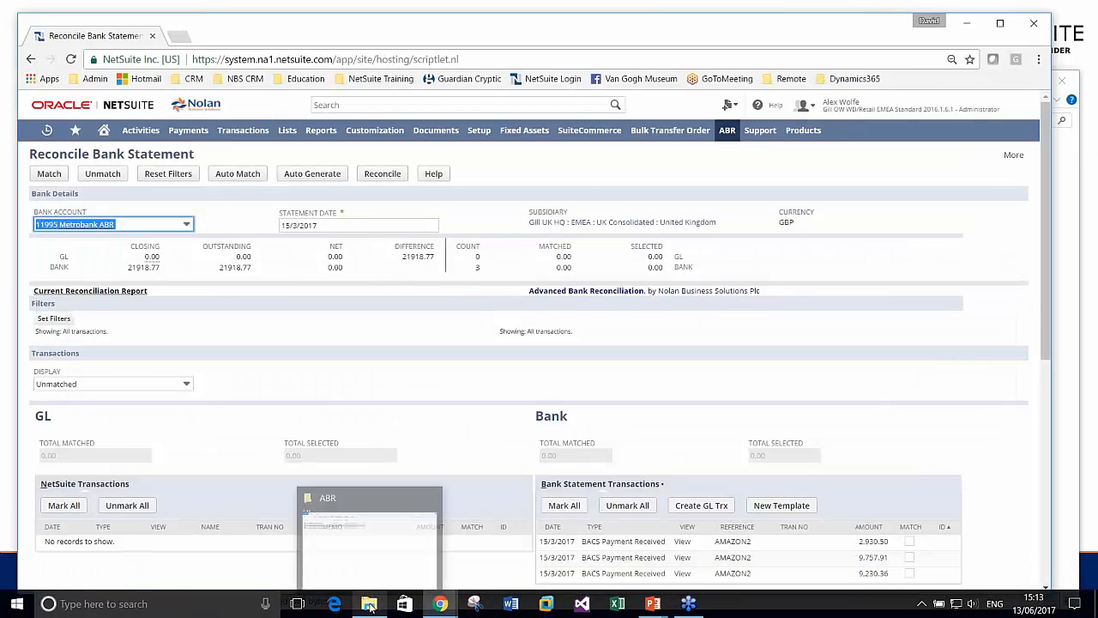
{"action": "left_click", "coordinate": [351, 554]}
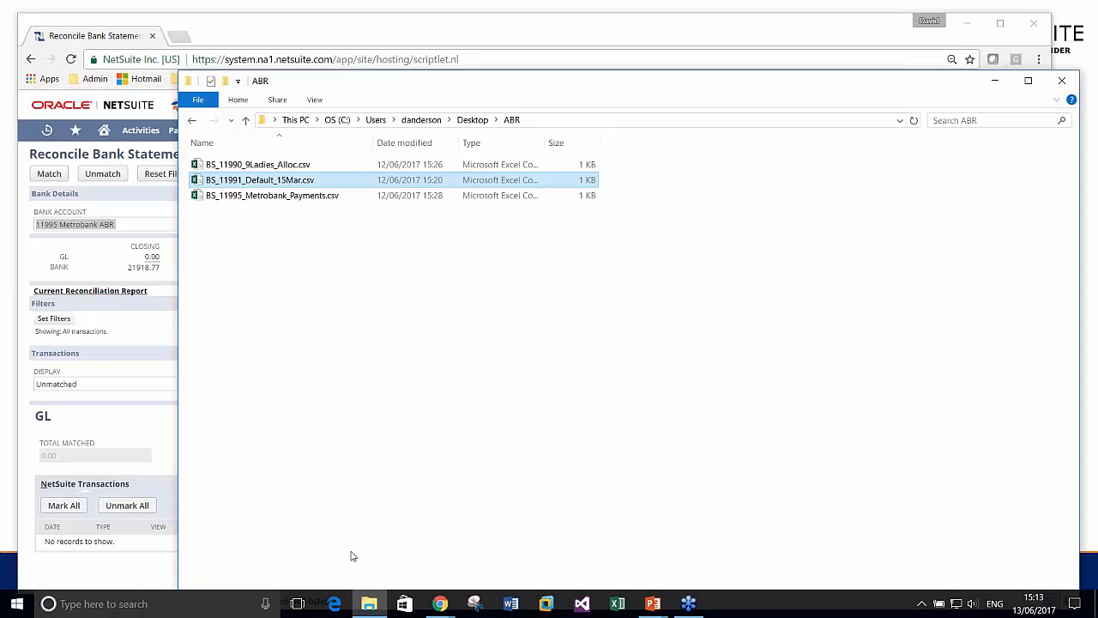
{"action": "double_click", "coordinate": [298, 198]}
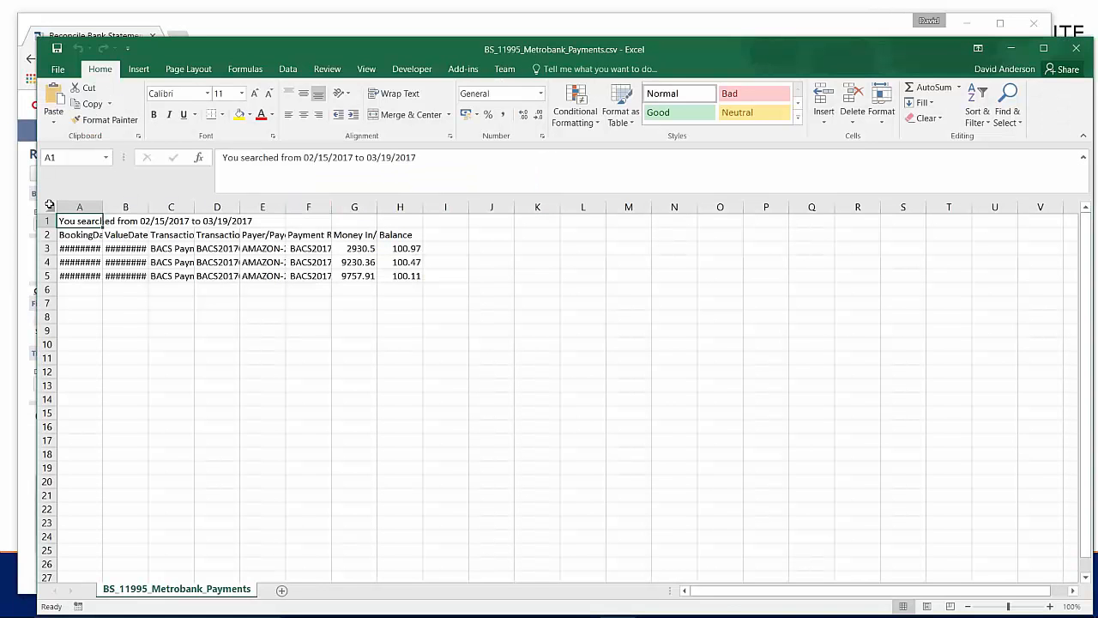
{"action": "left_click", "coordinate": [49, 206]}
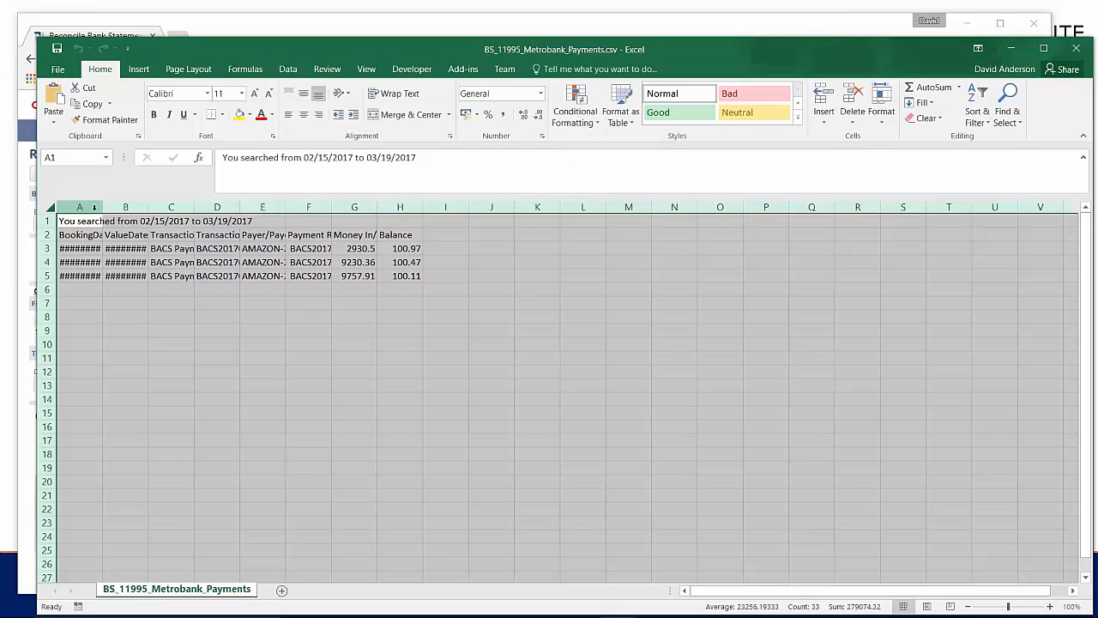
{"action": "double_click", "coordinate": [103, 207]}
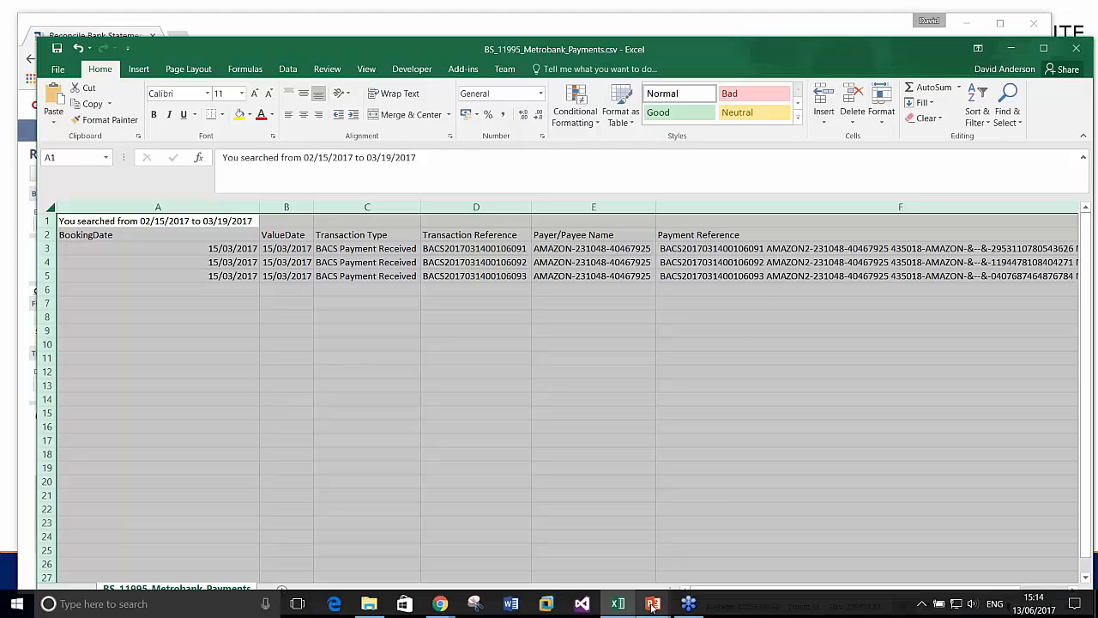
Close the BS_11995_Metrobank_Payments.csv workbook without saving, and close the ABR folder window to return to the browser.
{"action": "right_click", "coordinate": [618, 603]}
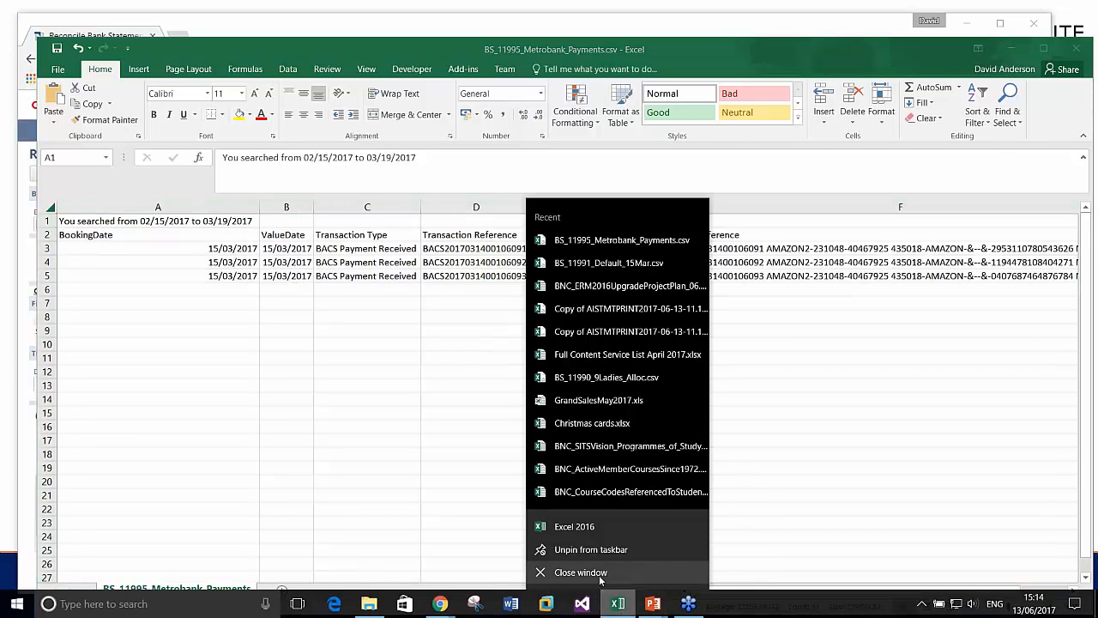
{"action": "left_click", "coordinate": [600, 576]}
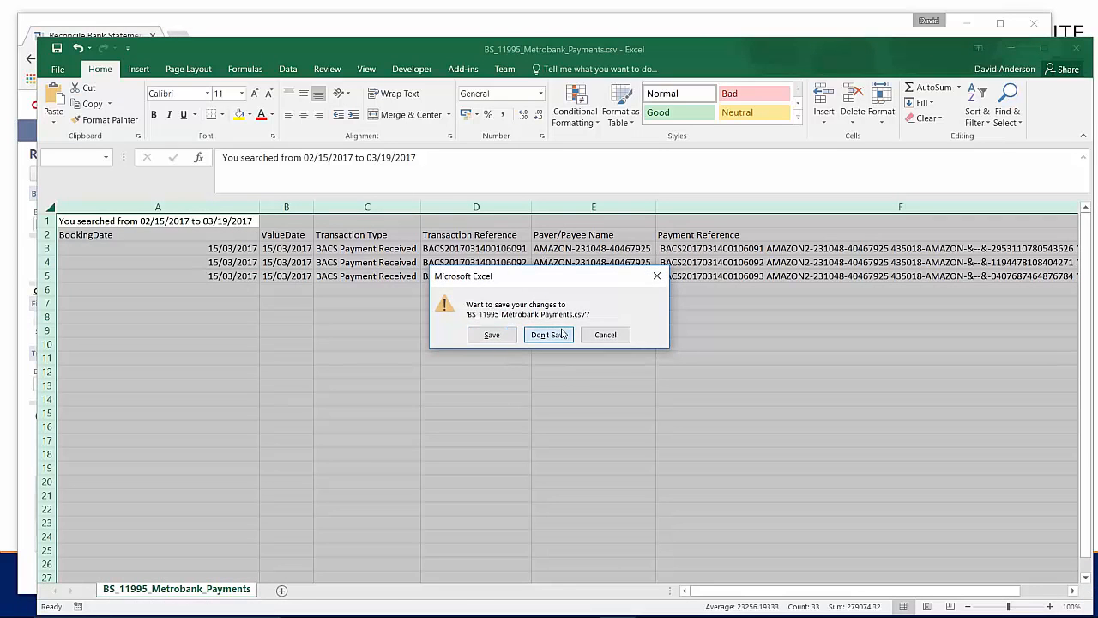
{"action": "left_click", "coordinate": [562, 335]}
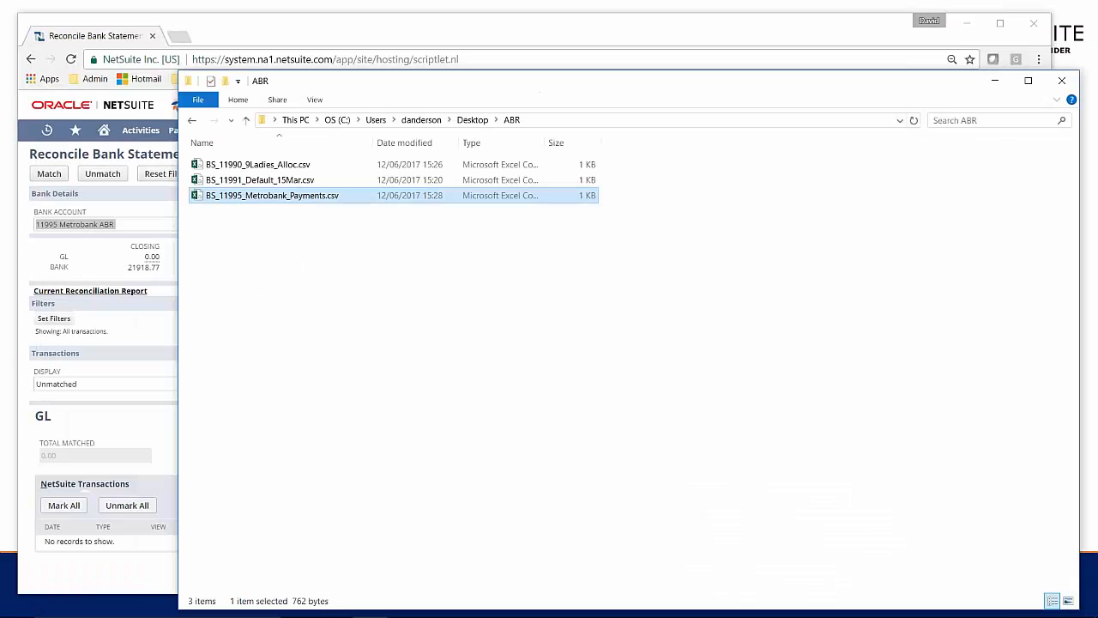
{"action": "left_click", "coordinate": [1062, 80]}
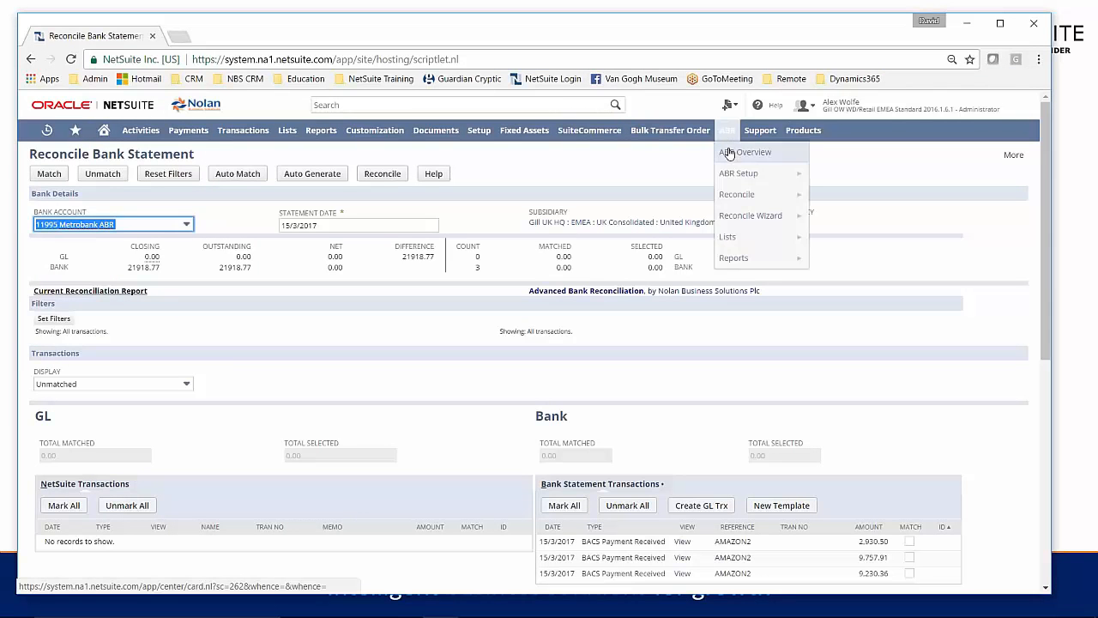
Open the Metrobank statement import format in edit mode and review its skipped header rows and field definition lines.
{"action": "mouse_move", "coordinate": [745, 177]}
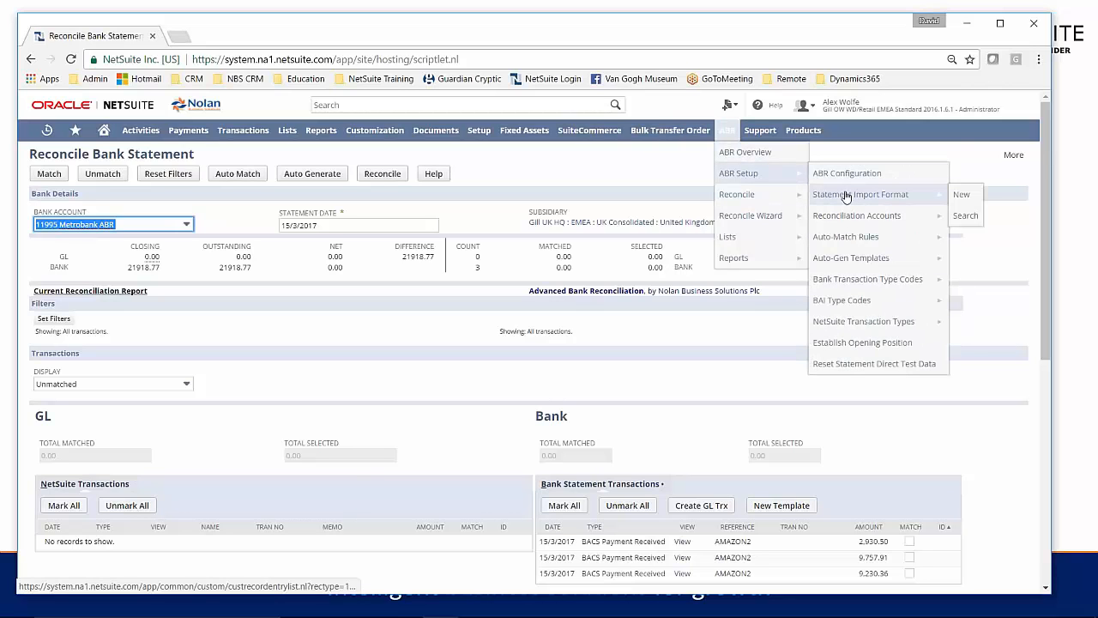
{"action": "left_click", "coordinate": [846, 196]}
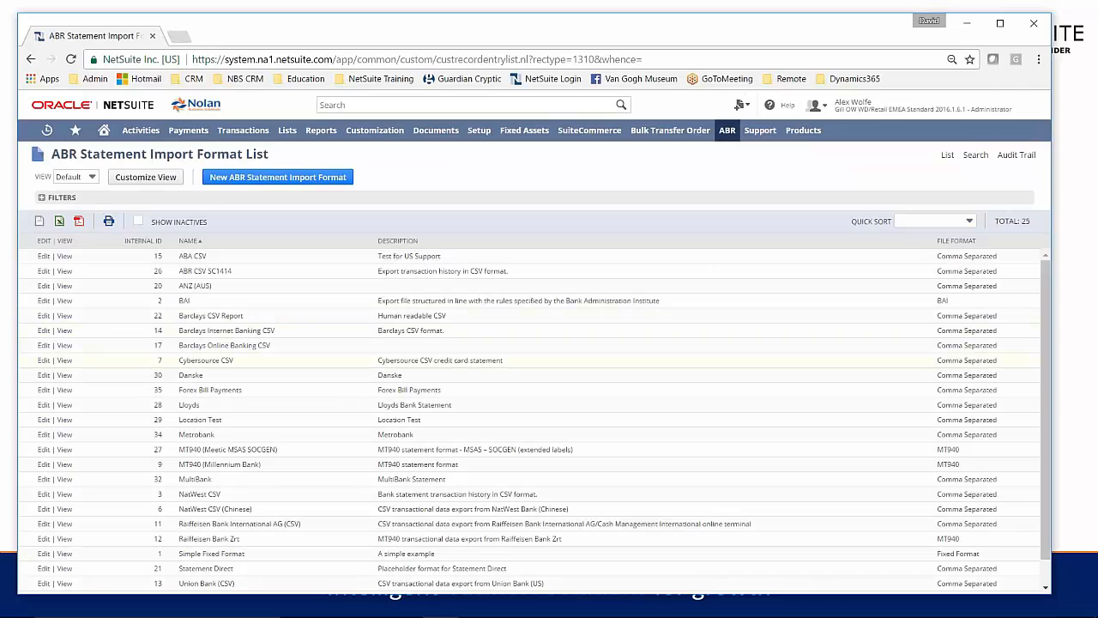
{"action": "left_click", "coordinate": [43, 434]}
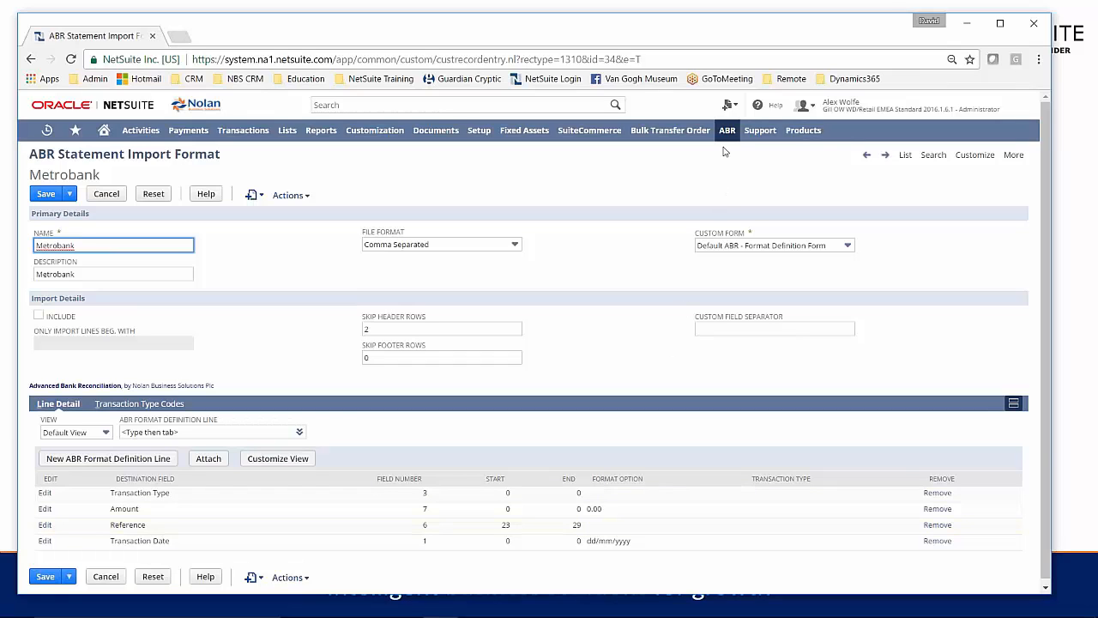
Choose 11995 Metrobank ABR on the Check Data page, start its reconciliation, and review the unmatched bank statement transactions.
{"action": "mouse_move", "coordinate": [732, 137]}
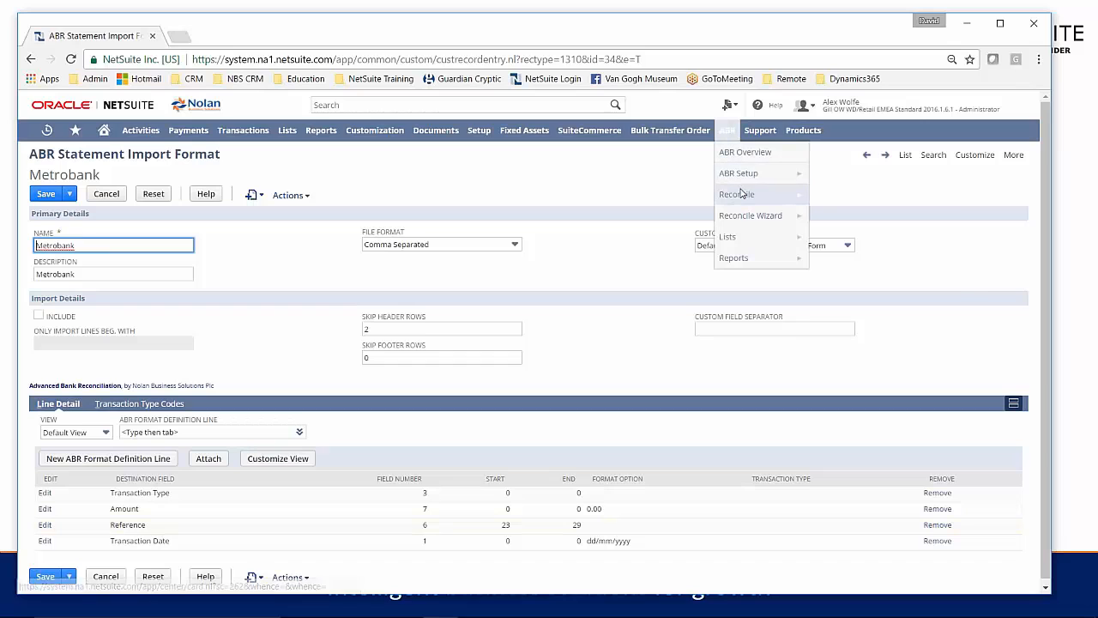
{"action": "mouse_move", "coordinate": [762, 198]}
{"action": "left_click", "coordinate": [845, 260]}
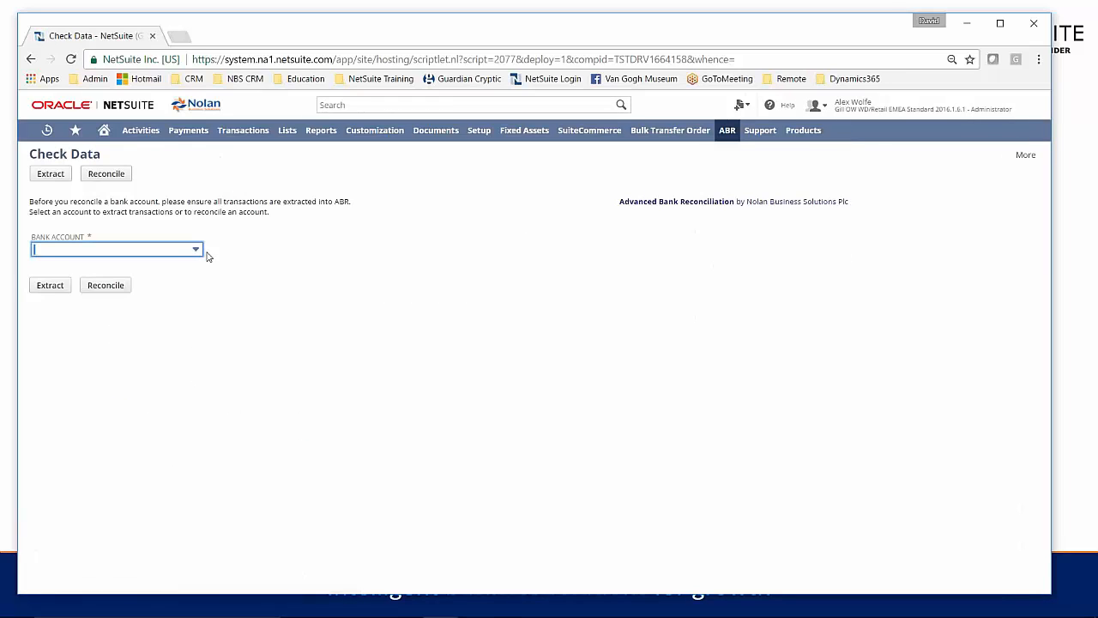
{"action": "left_click", "coordinate": [197, 252]}
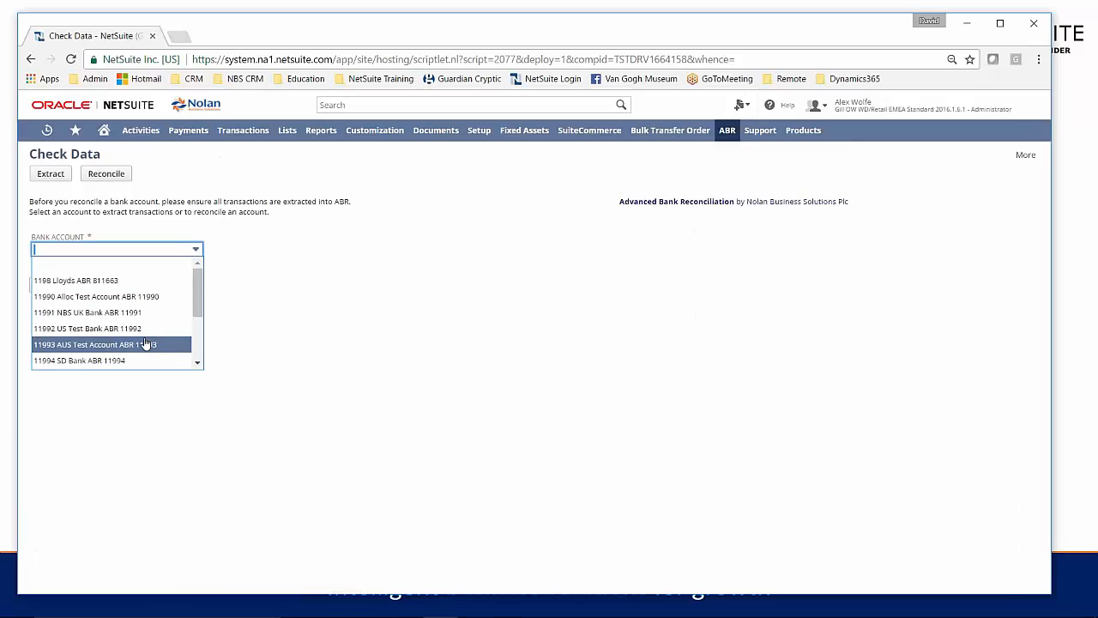
{"action": "scroll", "coordinate": [148, 336], "scroll_direction": "down", "scroll_amount": 2}
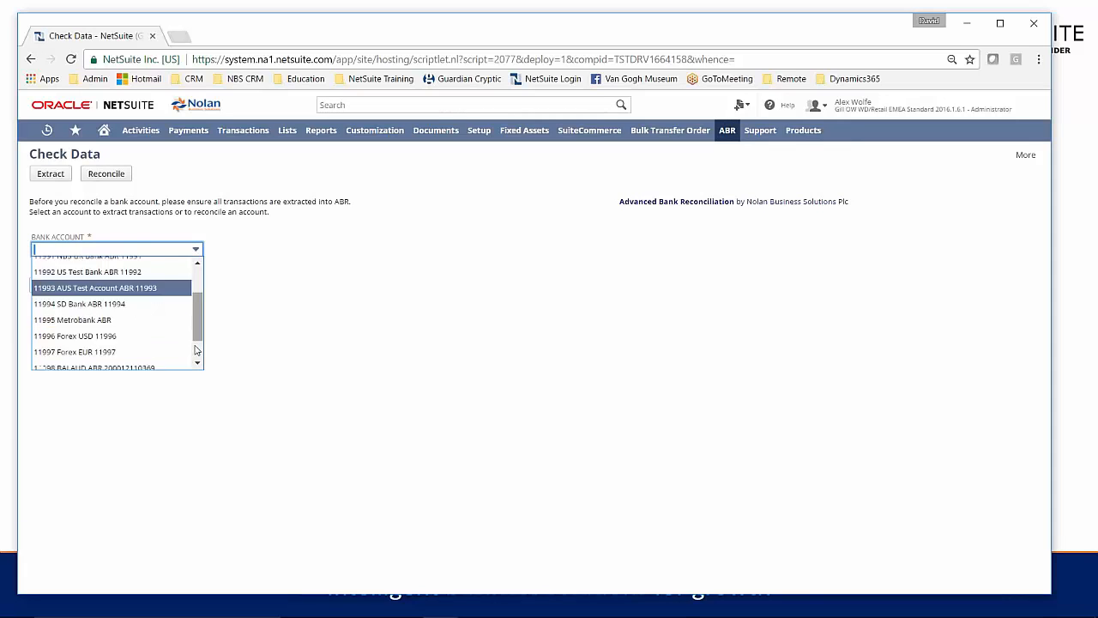
{"action": "left_click", "coordinate": [107, 281]}
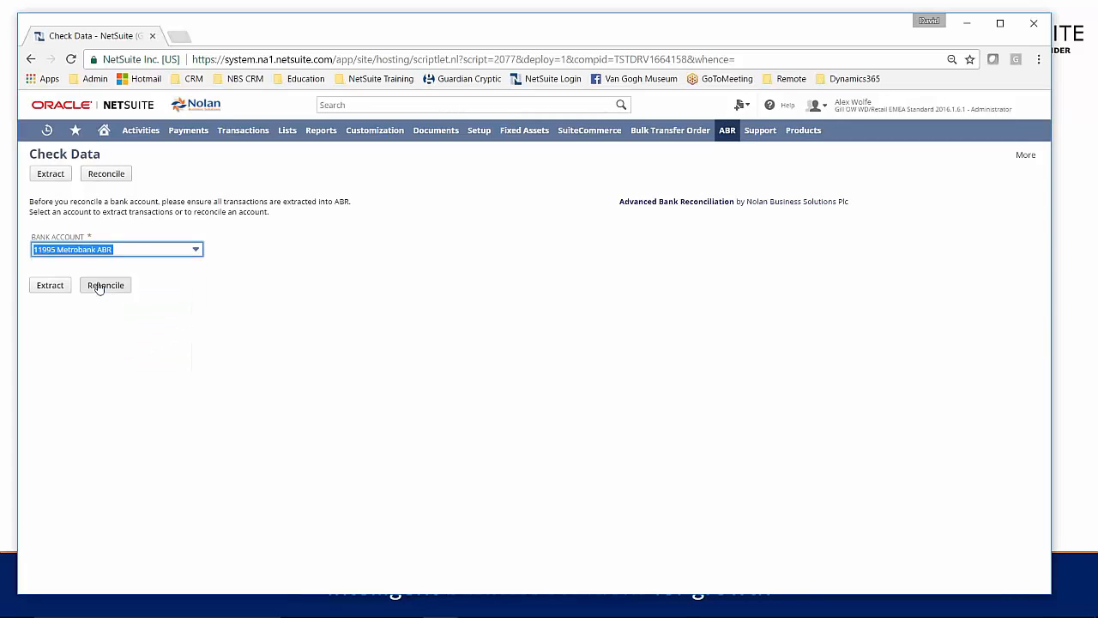
{"action": "left_click", "coordinate": [99, 287]}
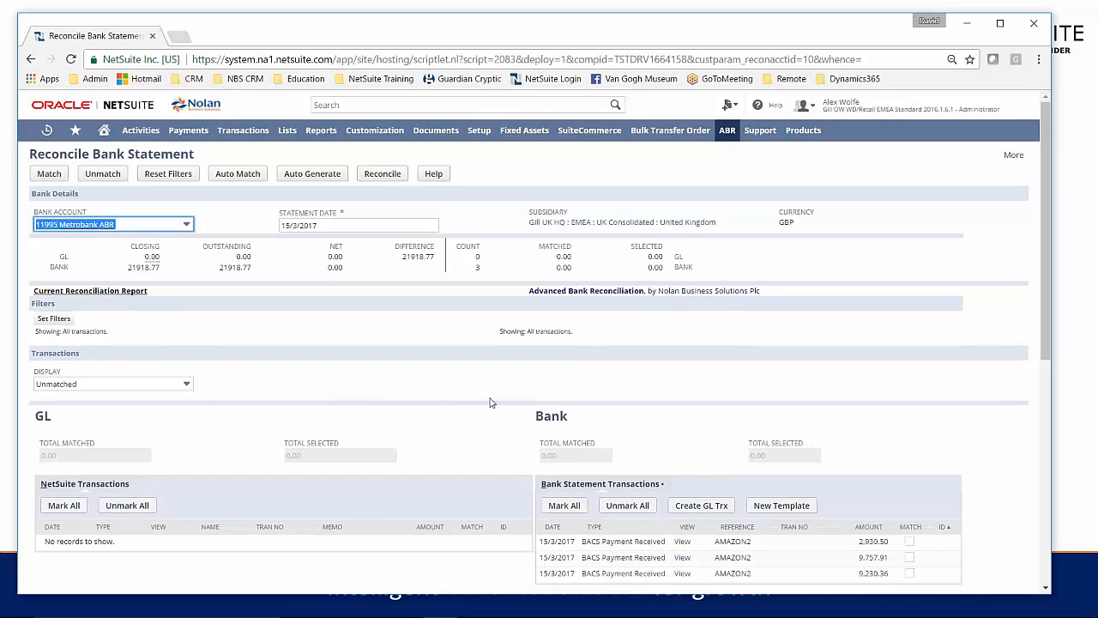
{"action": "scroll", "coordinate": [491, 401], "scroll_direction": "down", "scroll_amount": 2}
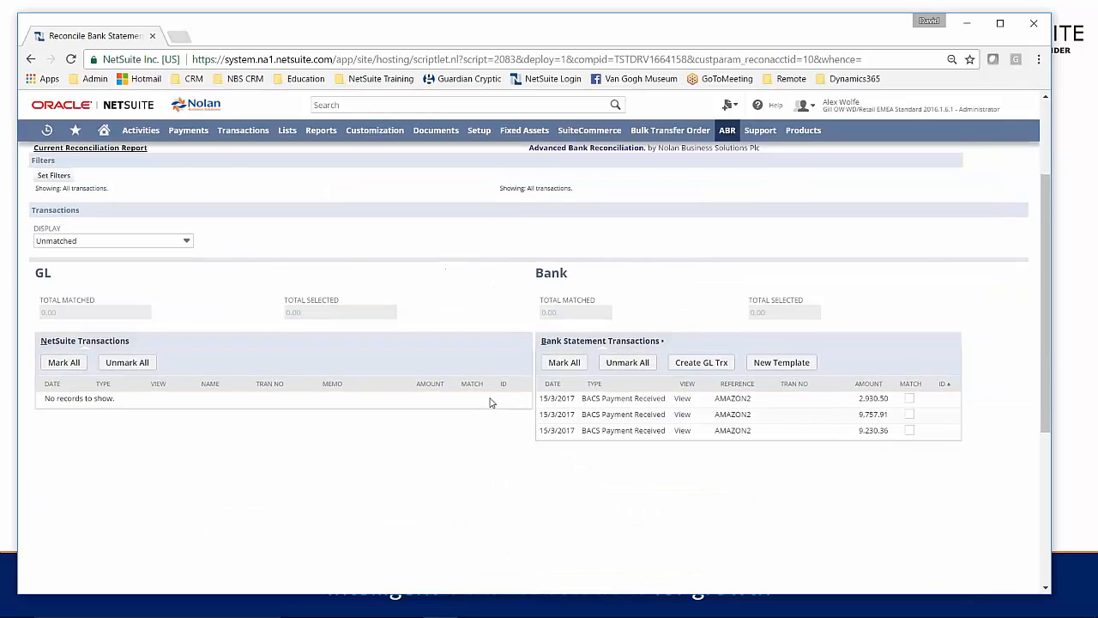
{"action": "scroll", "coordinate": [491, 401], "scroll_direction": "up", "scroll_amount": 1}
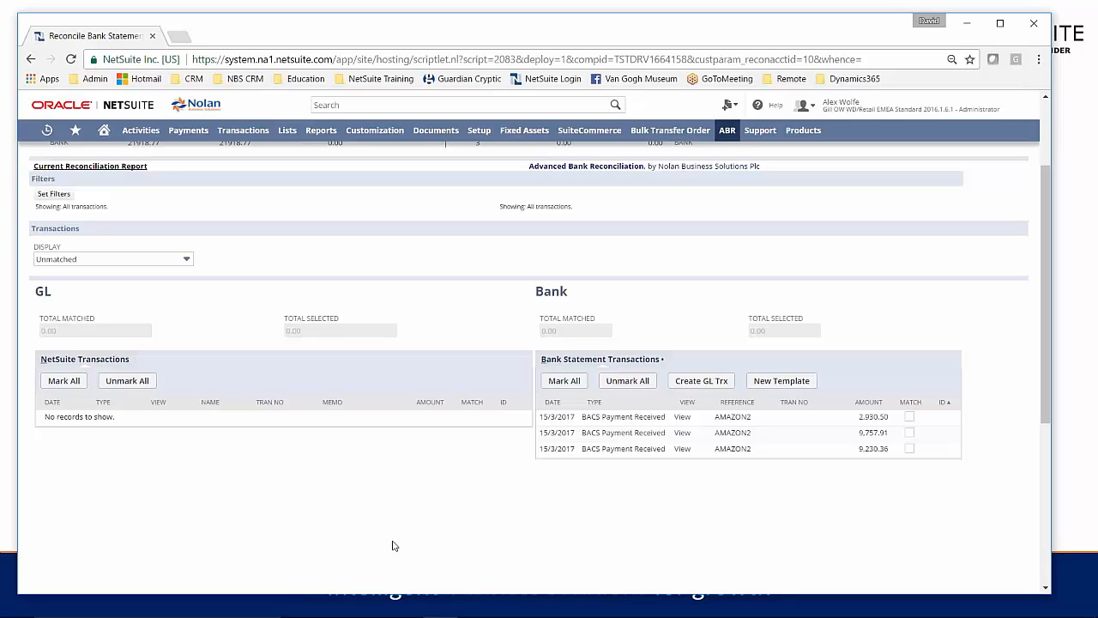
Open the Auto-Gen Templates list in a new browser tab and review the Metrobank Amazon template's rules in edit mode.
{"action": "mouse_move", "coordinate": [725, 138]}
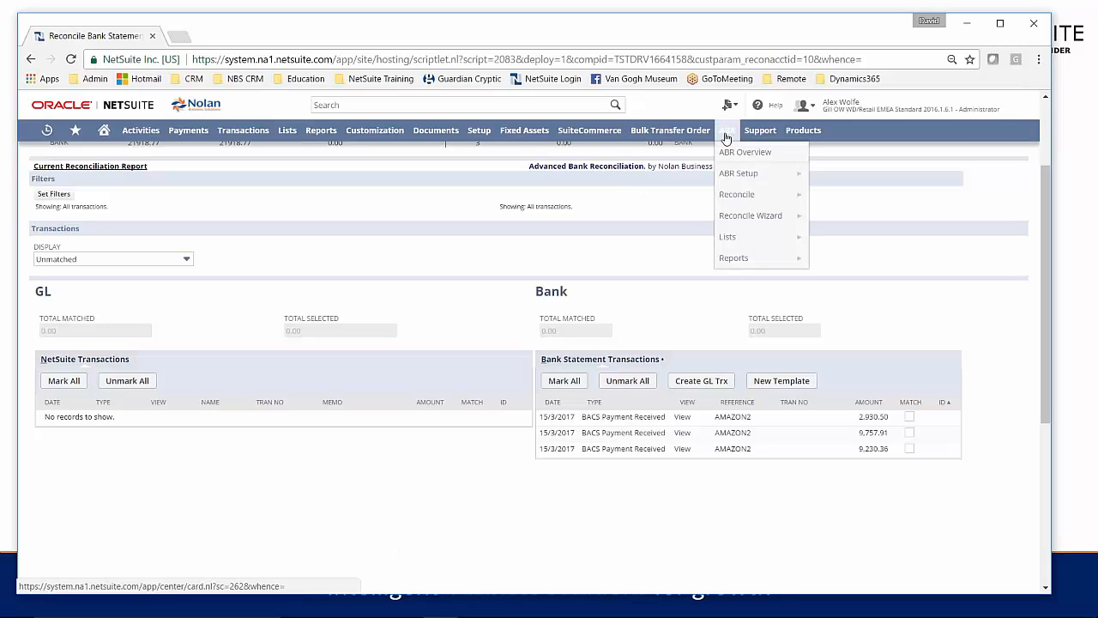
{"action": "mouse_move", "coordinate": [747, 174]}
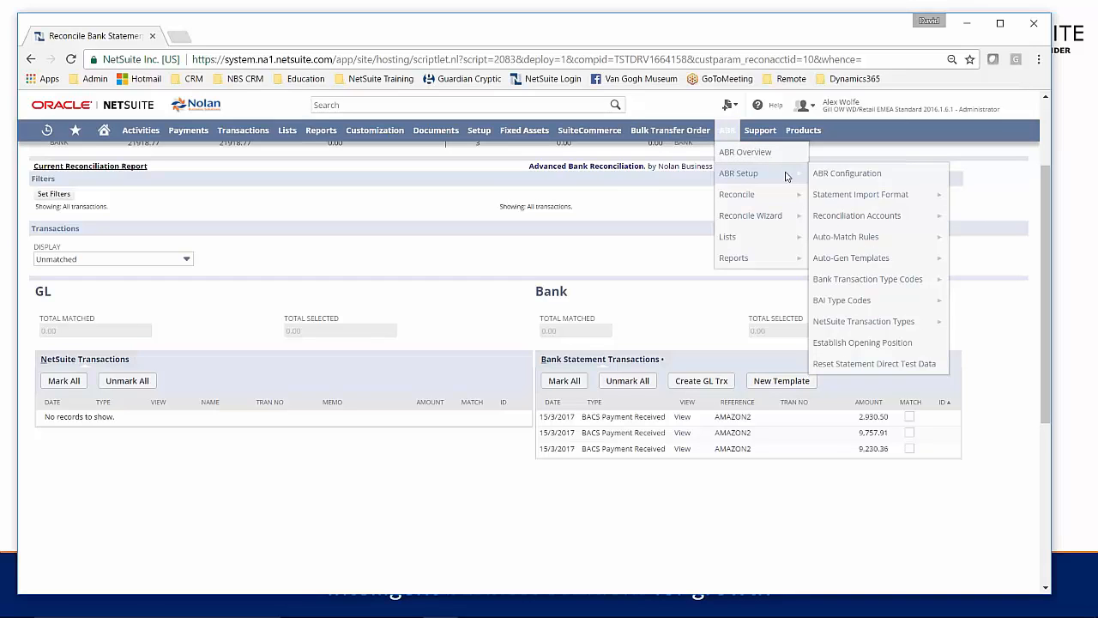
{"action": "right_click", "coordinate": [869, 259]}
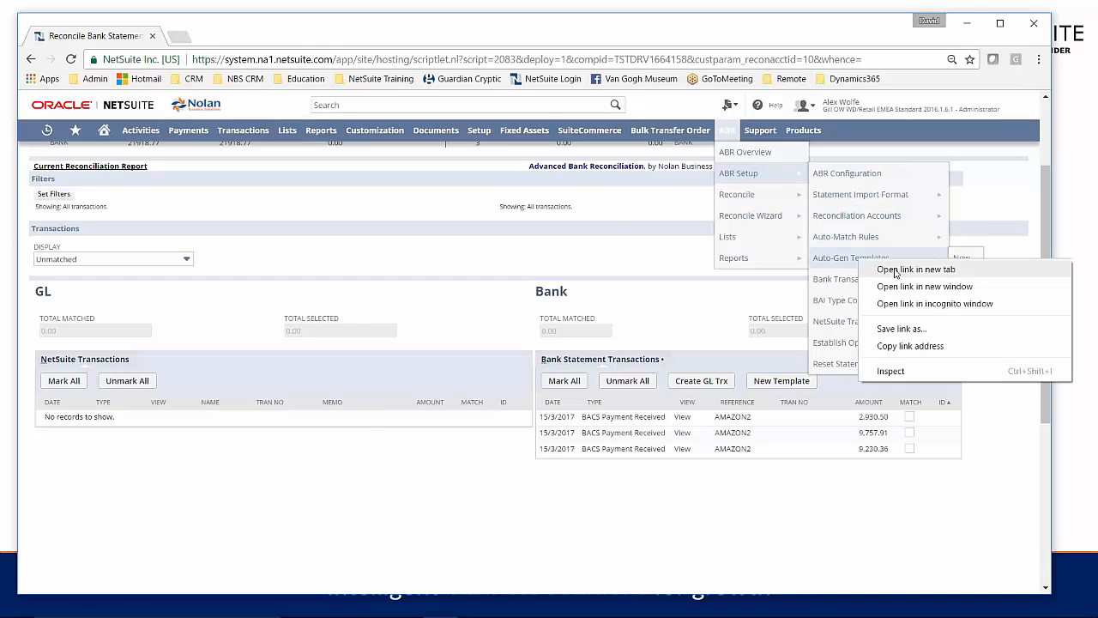
{"action": "left_click", "coordinate": [896, 273]}
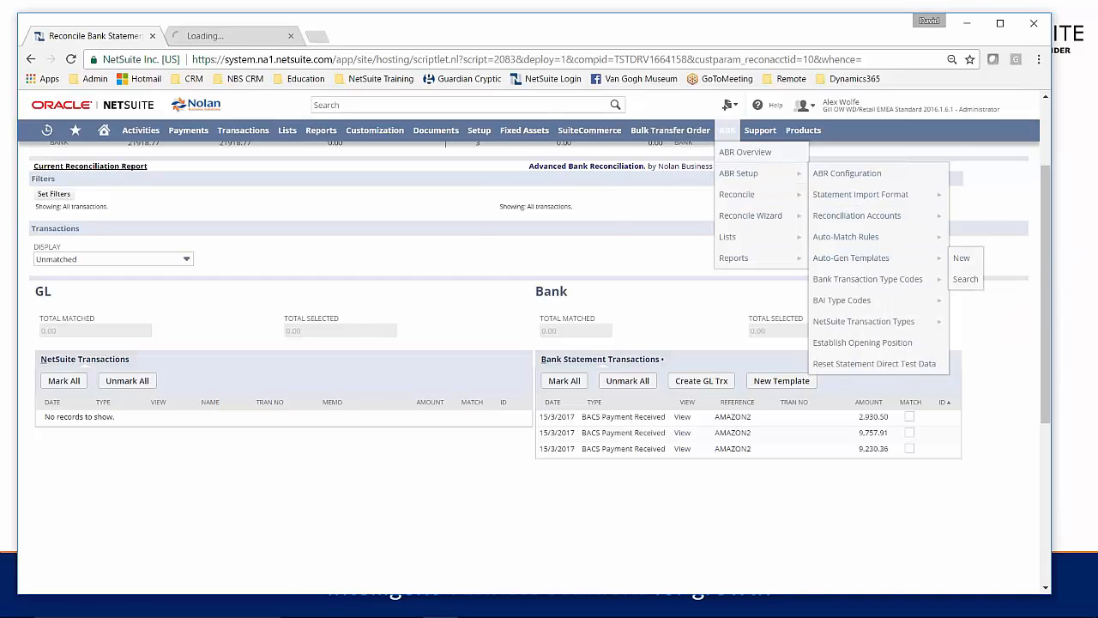
{"action": "left_click", "coordinate": [258, 38]}
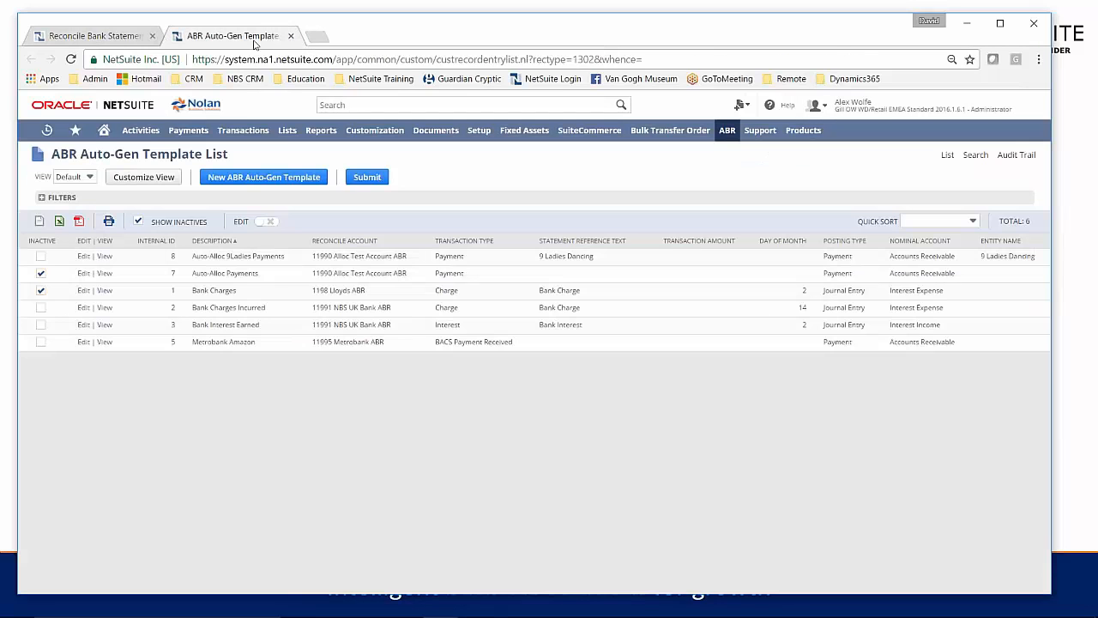
{"action": "left_click", "coordinate": [83, 342]}
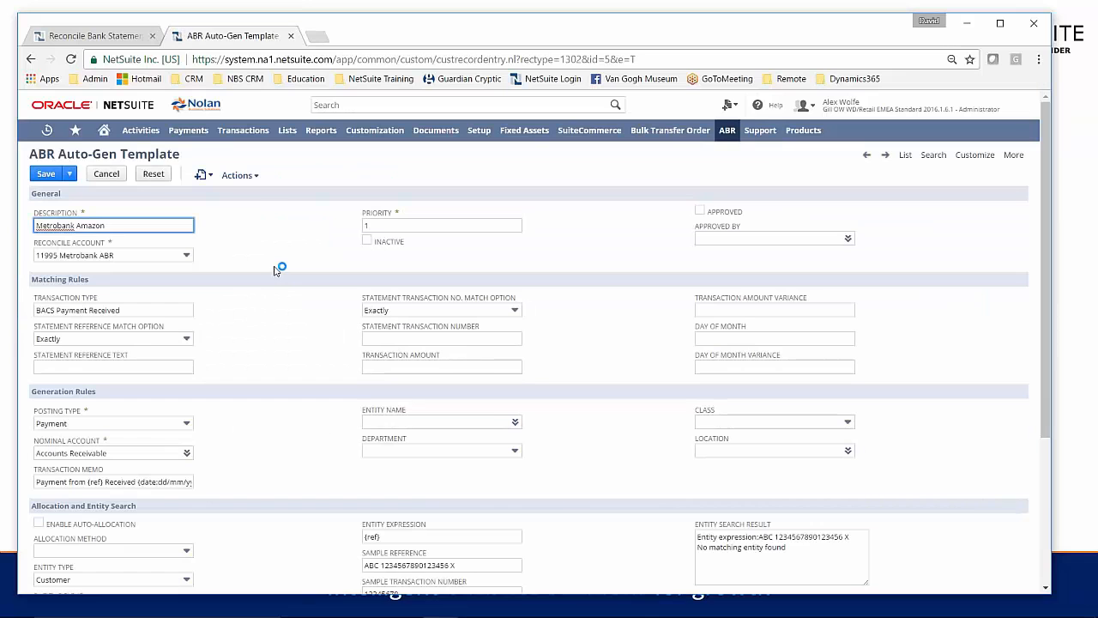
{"action": "scroll", "coordinate": [266, 255], "scroll_direction": "down", "scroll_amount": 1}
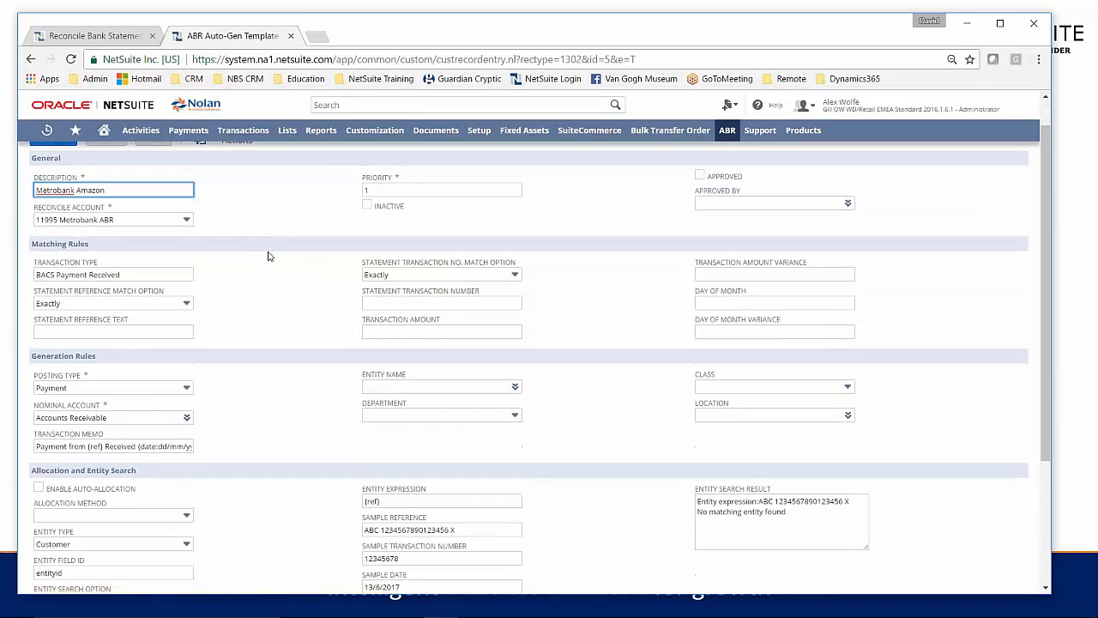
{"action": "scroll", "coordinate": [250, 261], "scroll_direction": "down", "scroll_amount": 3}
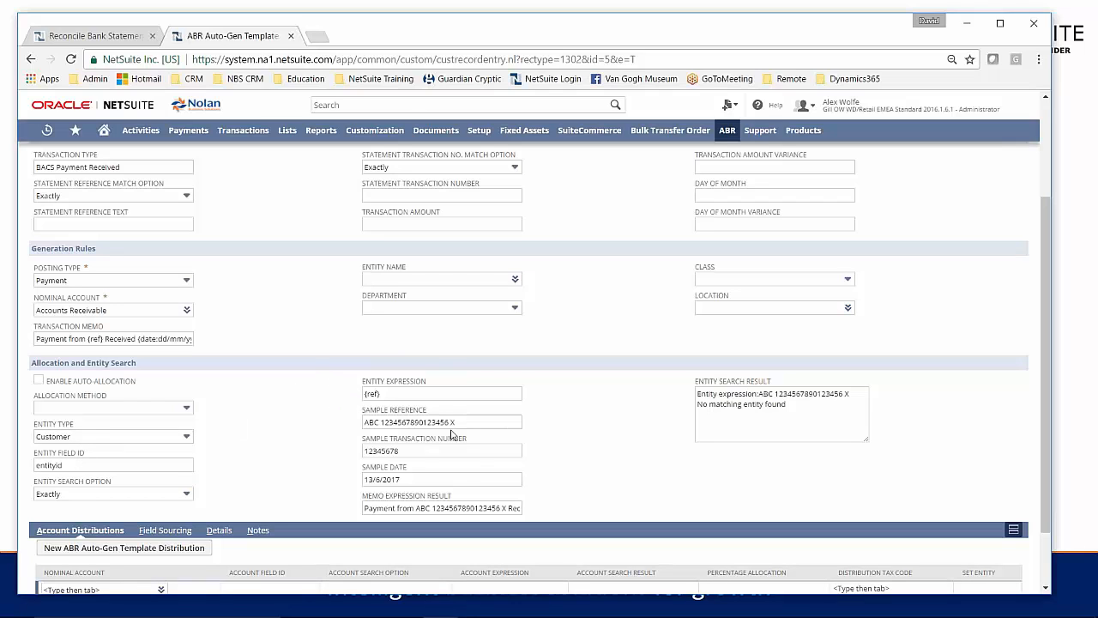
Test the template's entity search with sample reference AMAZON2, and return to the bank statement reconciliation tab.
{"action": "left_click_drag", "start_coordinate": [455, 423], "coordinate": [301, 422]}
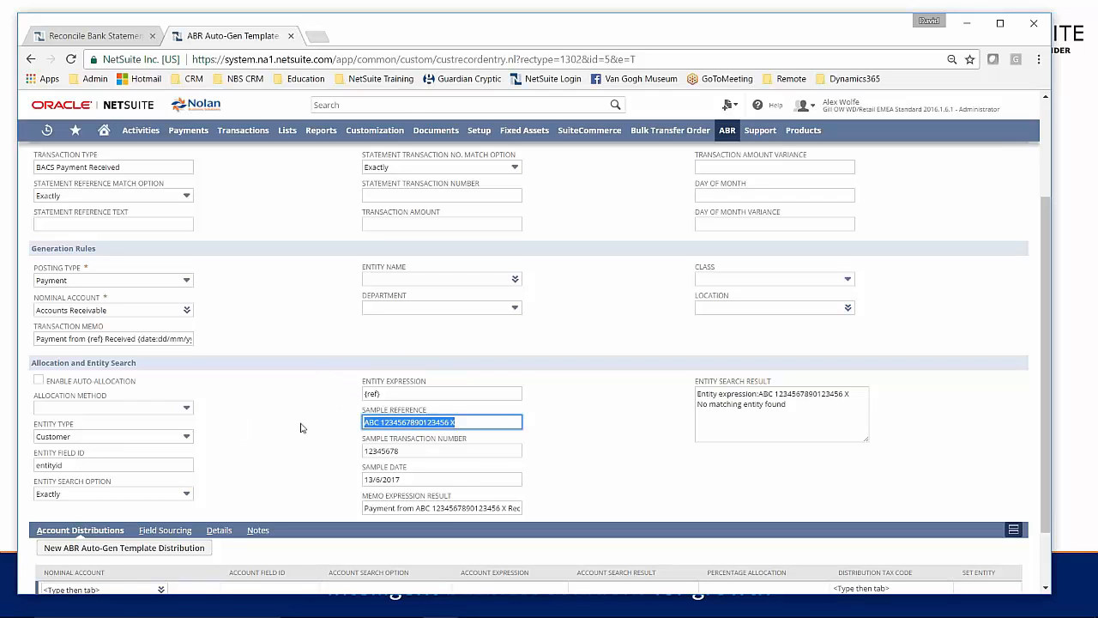
{"action": "type", "text": "AMAZON2"}
{"action": "key", "text": "Tab"}
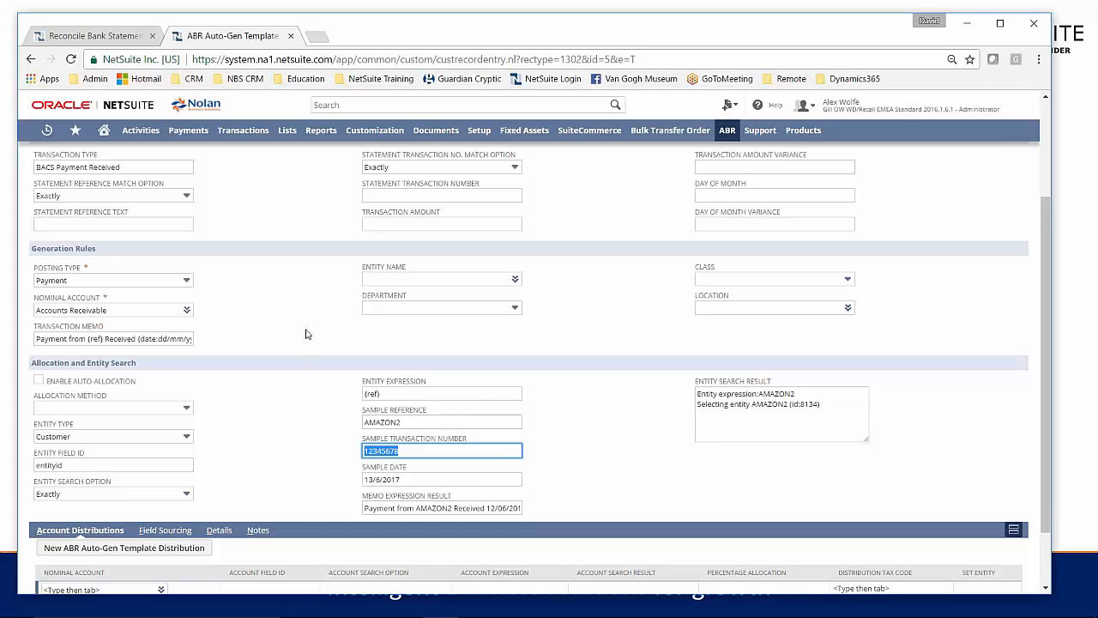
{"action": "left_click", "coordinate": [92, 37]}
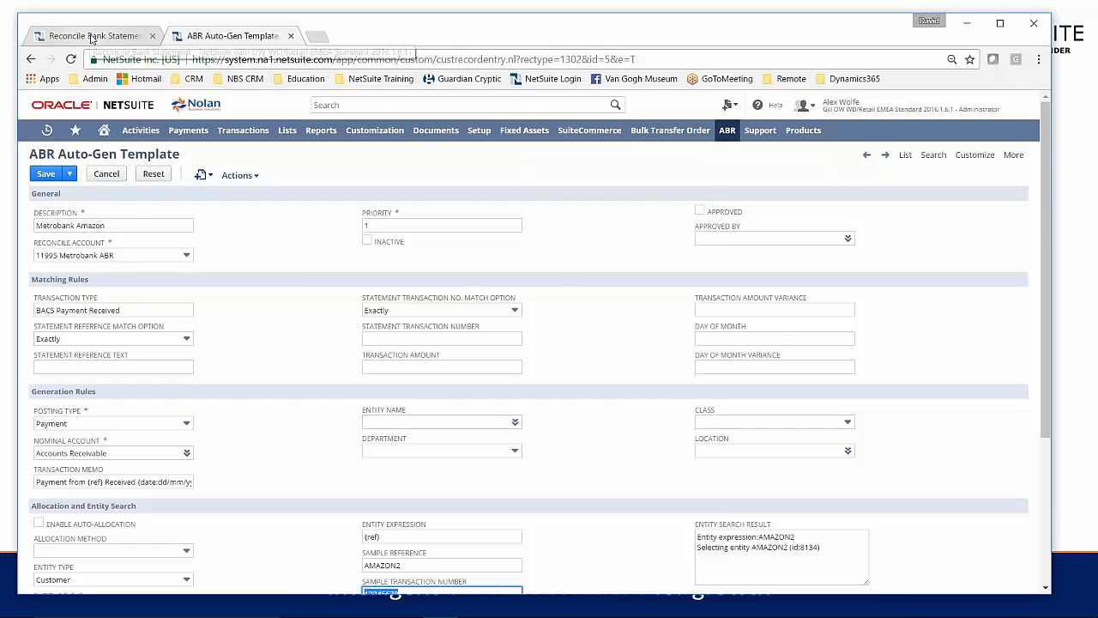
Auto-generate transactions for 11995 Metrobank ABR, refresh the process status until it finishes, and return to the bank statement reconciliation.
{"action": "scroll", "coordinate": [373, 236], "scroll_direction": "up", "scroll_amount": 3}
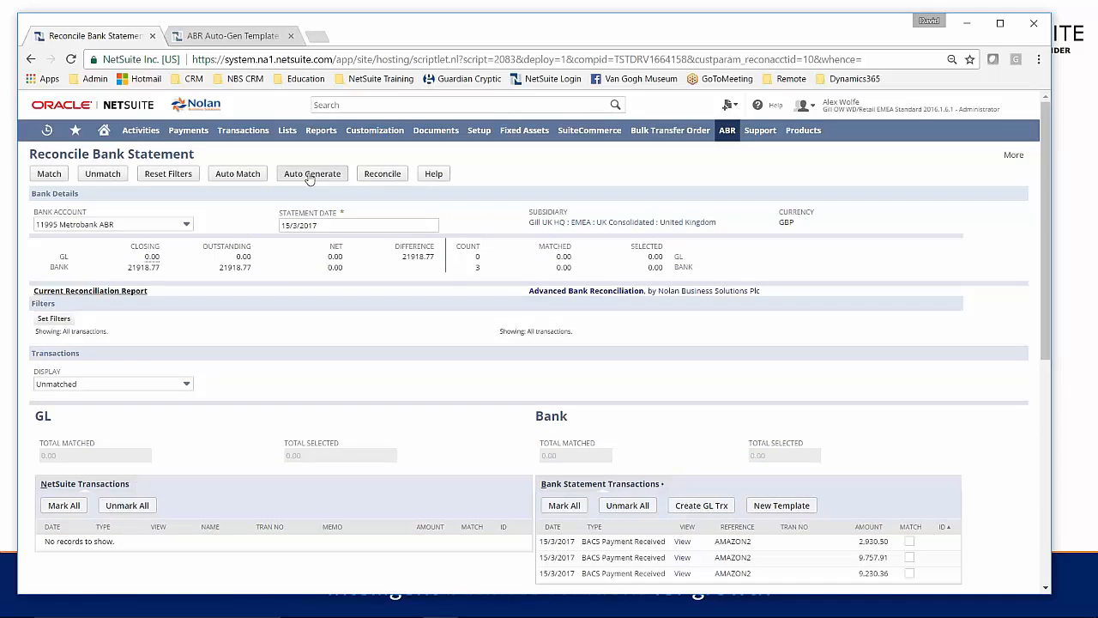
{"action": "left_click", "coordinate": [310, 176]}
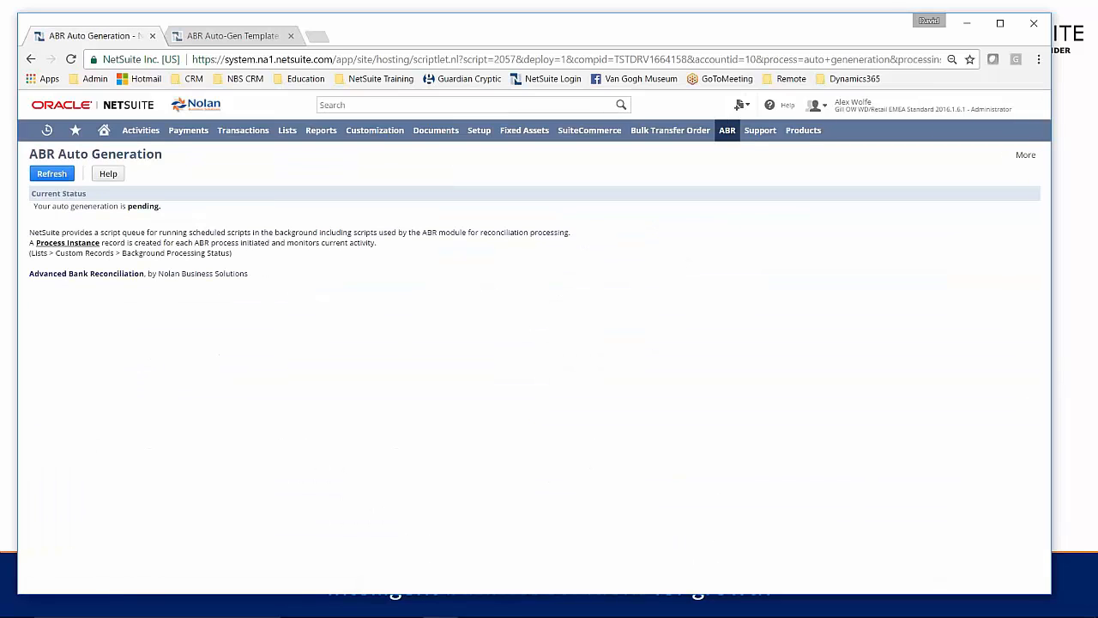
{"action": "left_click", "coordinate": [51, 173]}
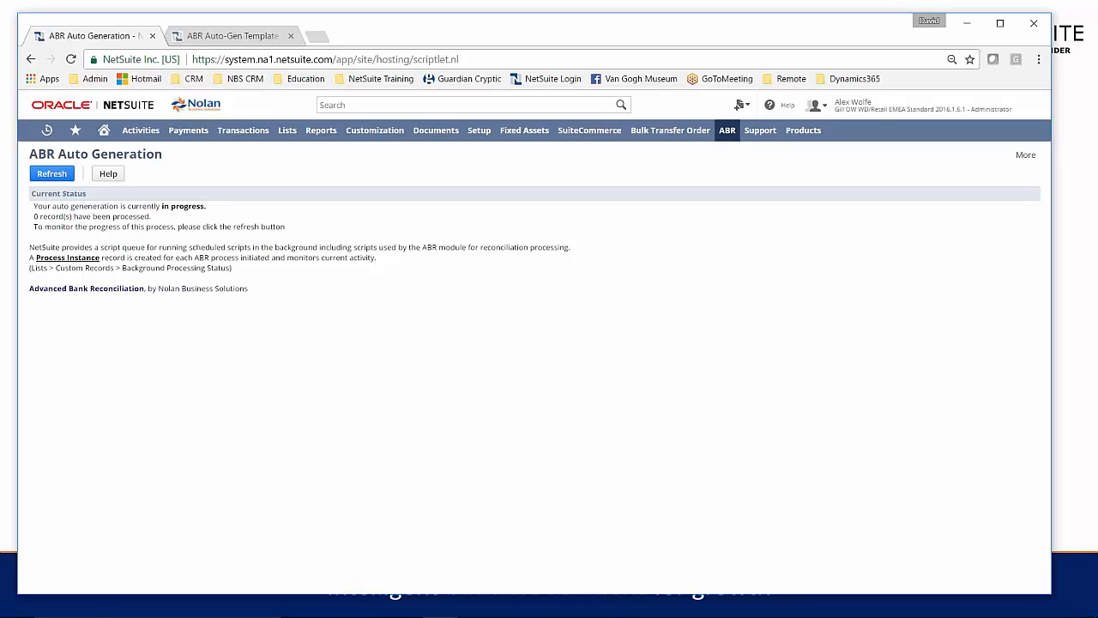
{"action": "left_click", "coordinate": [51, 174]}
{"action": "left_click", "coordinate": [52, 174]}
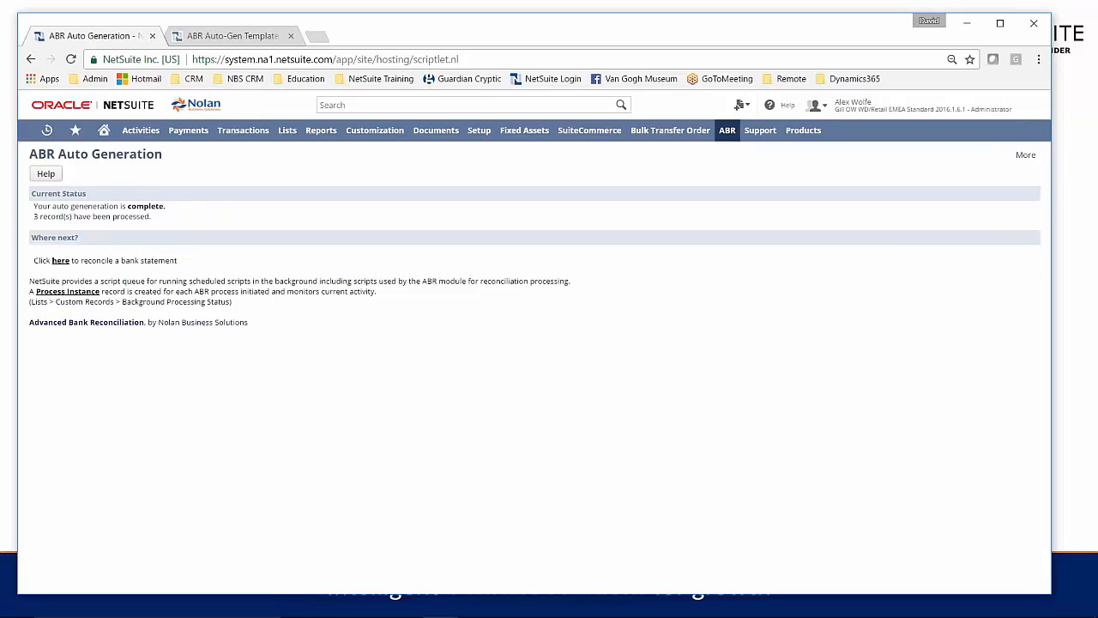
{"action": "left_click", "coordinate": [60, 260]}
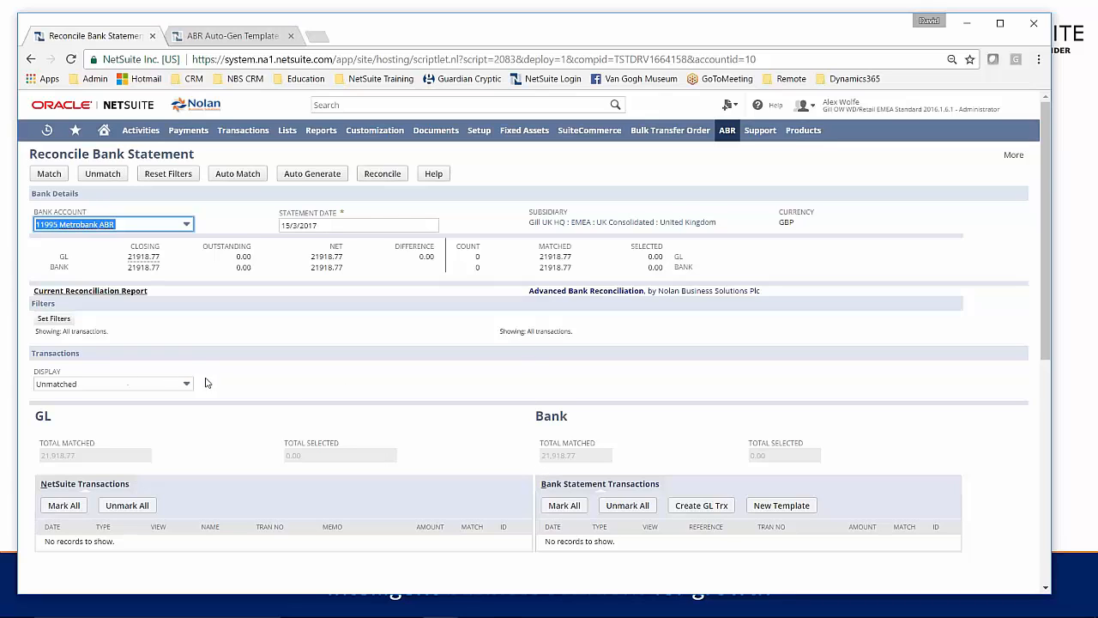
Display the matched Metrobank transactions and compare the generated payments with the bank statement lines and their match IDs.
{"action": "left_click", "coordinate": [191, 390]}
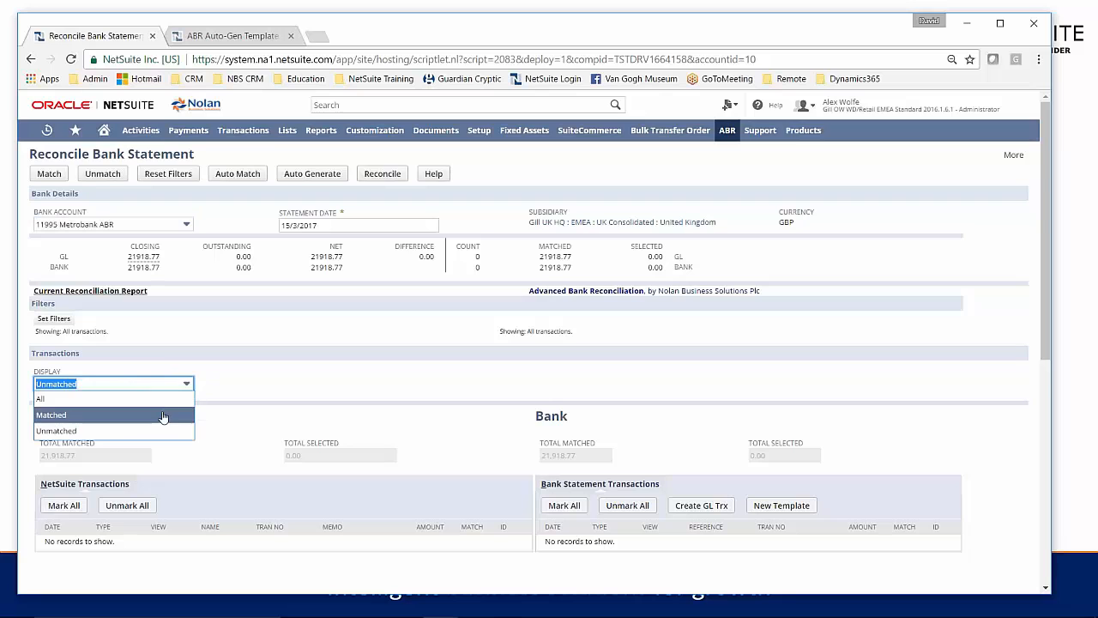
{"action": "left_click", "coordinate": [176, 413]}
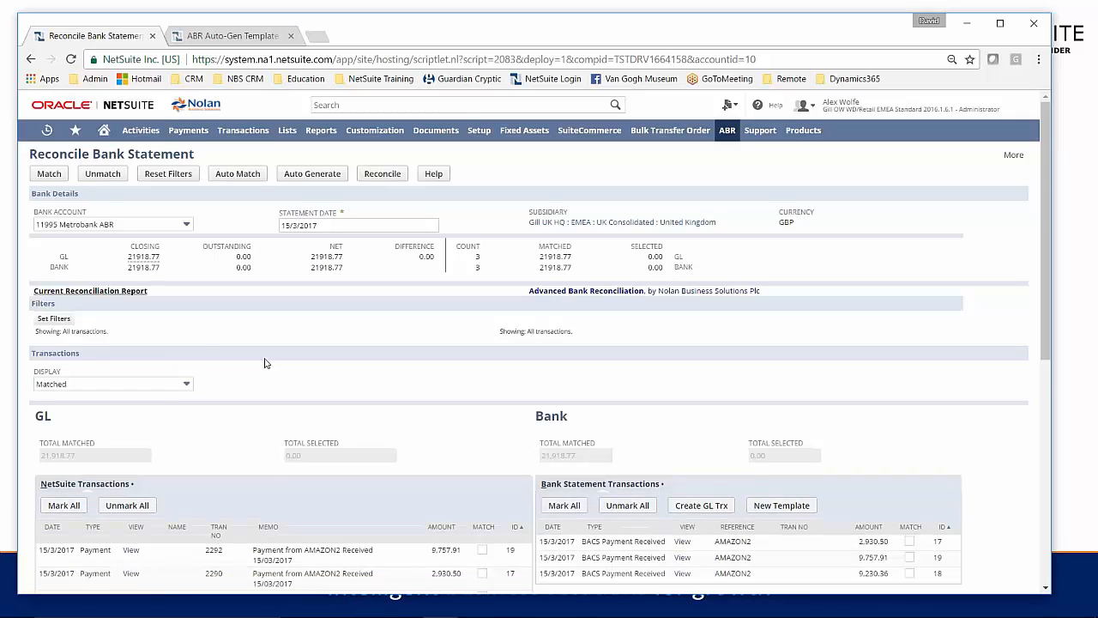
{"action": "scroll", "coordinate": [264, 363], "scroll_direction": "down", "scroll_amount": 3}
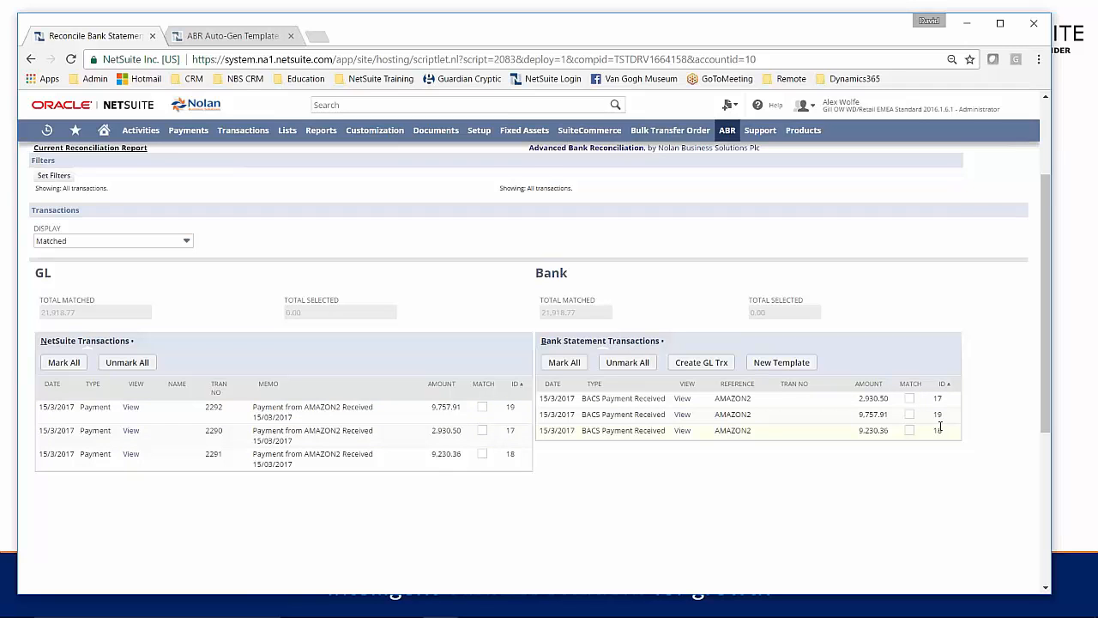
{"action": "scroll", "coordinate": [424, 296], "scroll_direction": "up", "scroll_amount": 2}
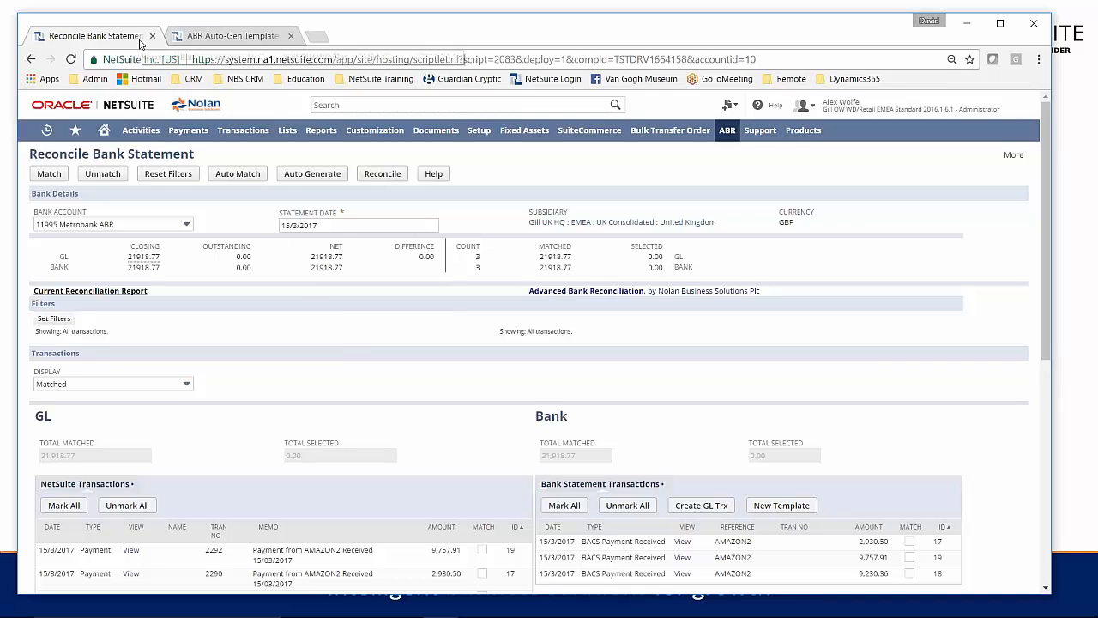
Switch the reconciliation to bank account 11990 Alloc Test Account ABR and review its unmatched bank statement transactions.
{"action": "left_click", "coordinate": [186, 224]}
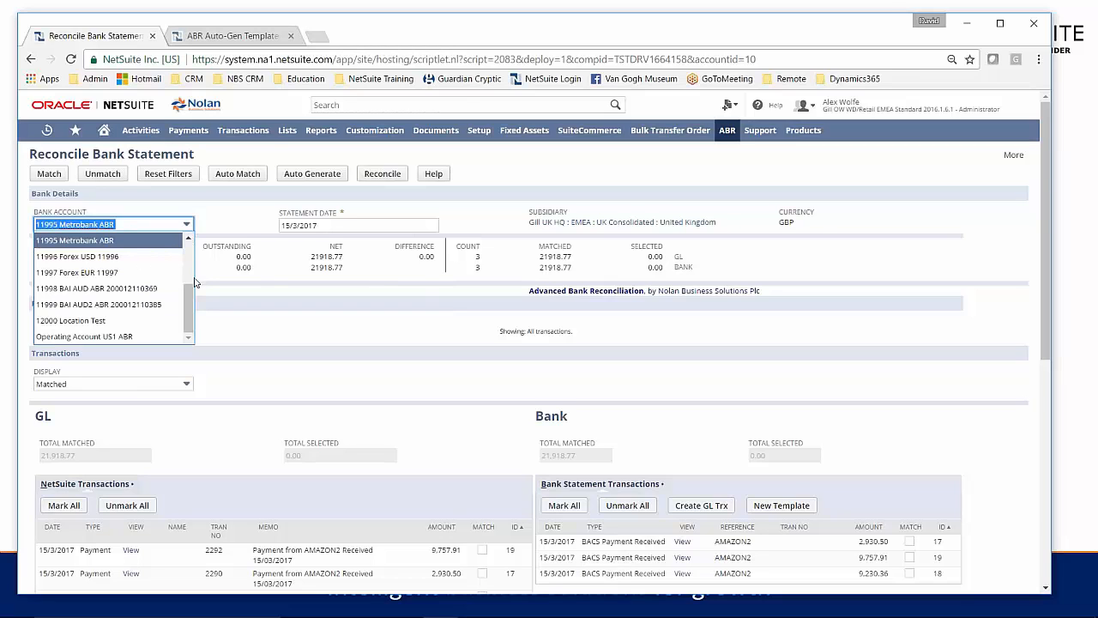
{"action": "left_click_drag", "start_coordinate": [188, 303], "coordinate": [181, 263]}
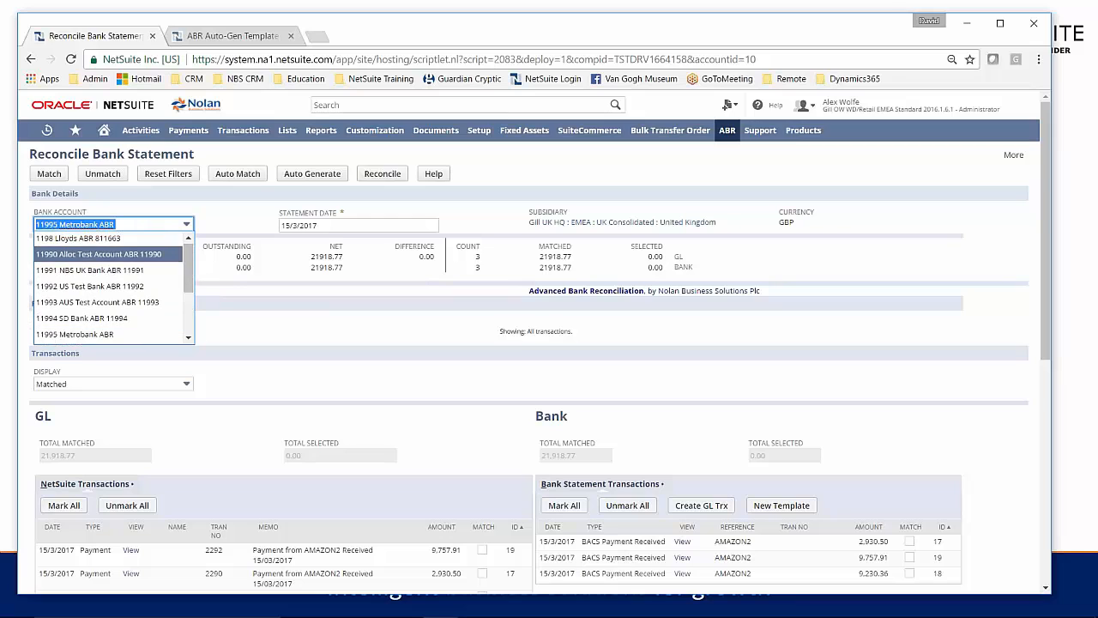
{"action": "left_click", "coordinate": [127, 256]}
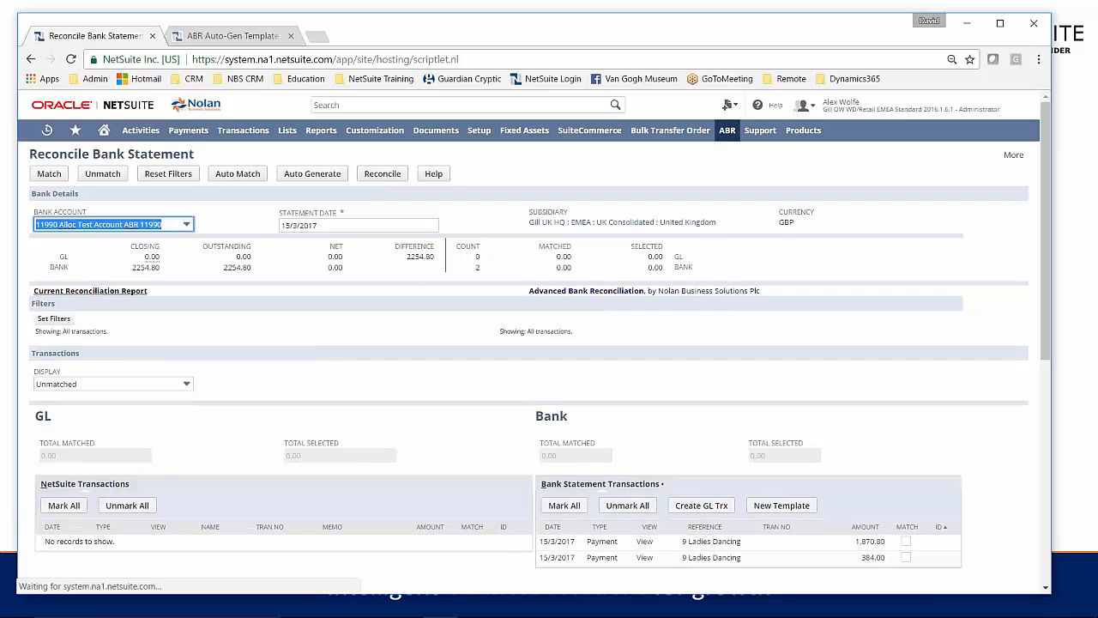
{"action": "scroll", "coordinate": [299, 359], "scroll_direction": "down", "scroll_amount": 1}
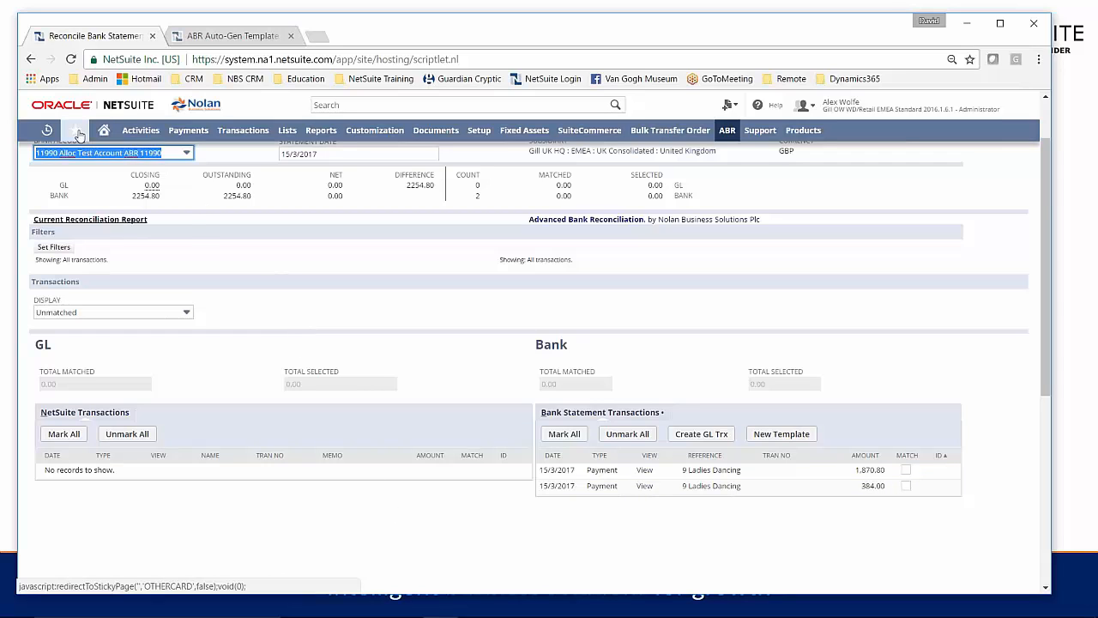
Open the A/R Register in a new browser tab and examine the open invoices and the generated payments.
{"action": "mouse_move", "coordinate": [78, 135]}
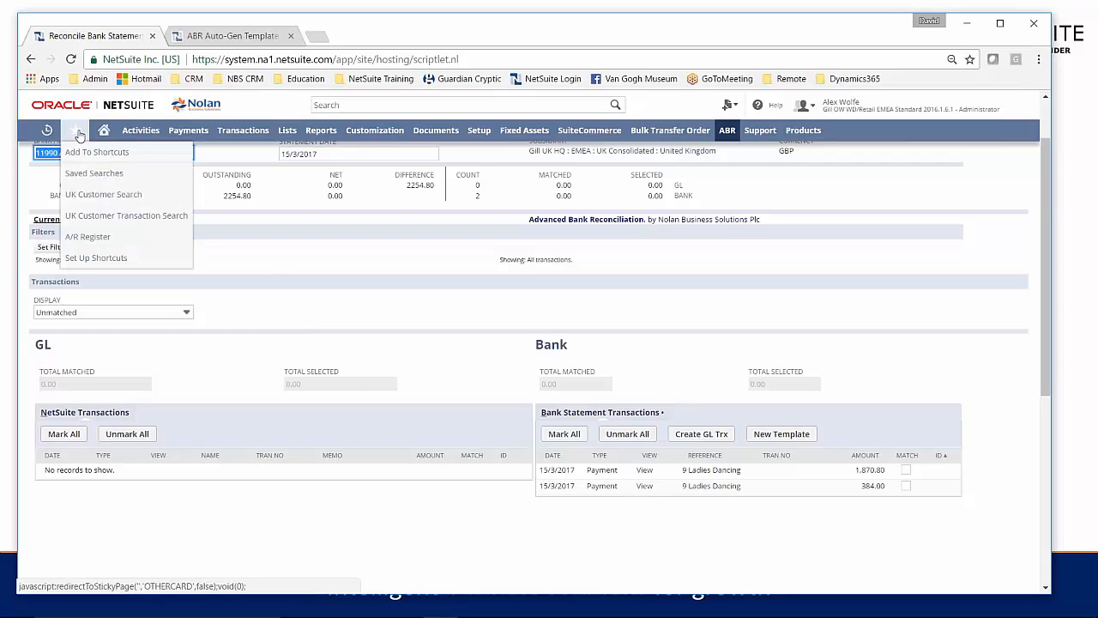
{"action": "right_click", "coordinate": [99, 238]}
{"action": "left_click", "coordinate": [129, 248]}
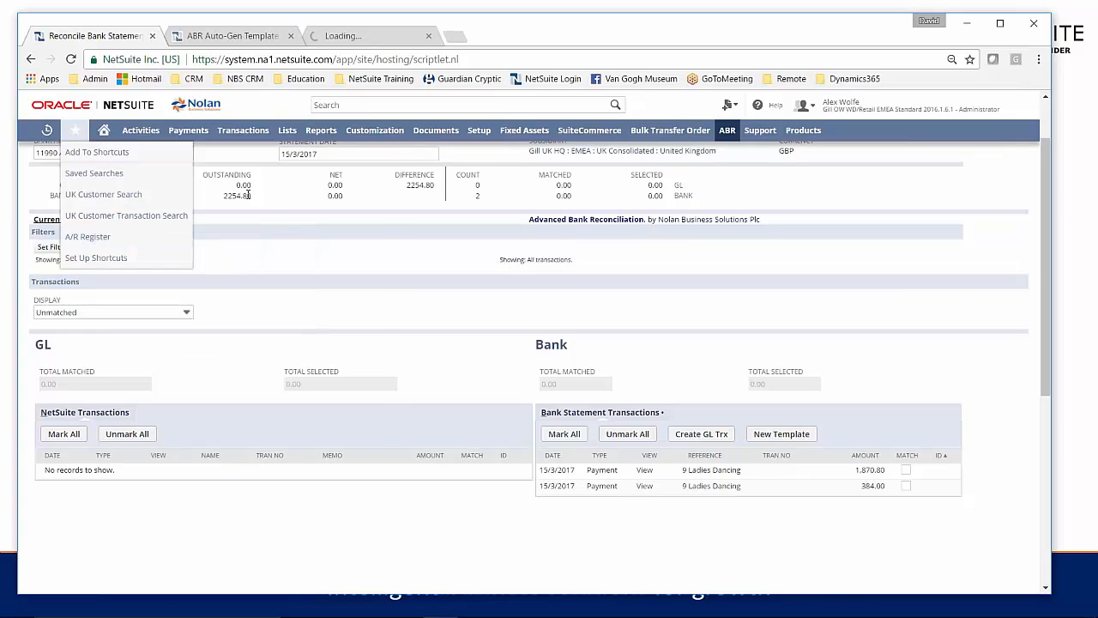
{"action": "left_click", "coordinate": [356, 39]}
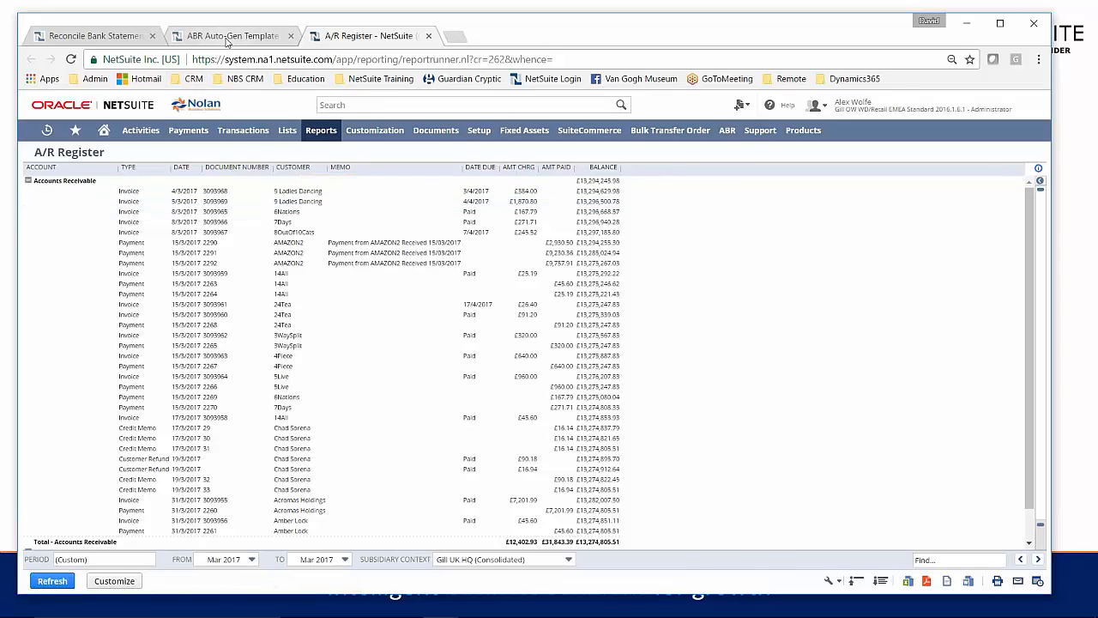
Open the Auto-Alloc 9Ladies Payments template in edit mode from the template list and review its matching rules and allocation methods.
{"action": "left_click", "coordinate": [227, 38]}
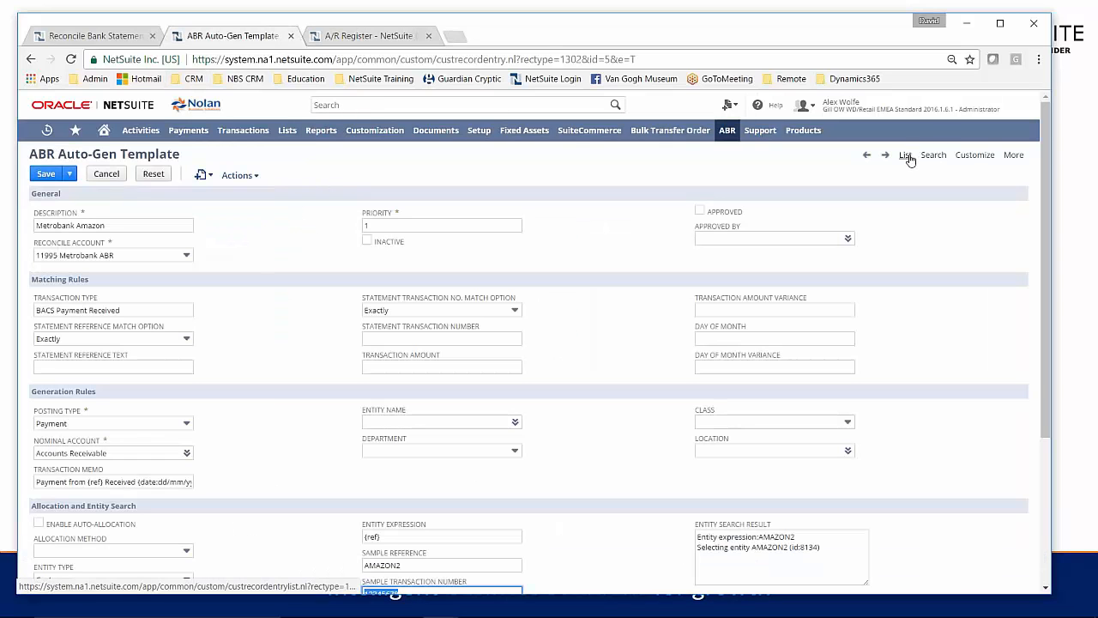
{"action": "left_click", "coordinate": [599, 144]}
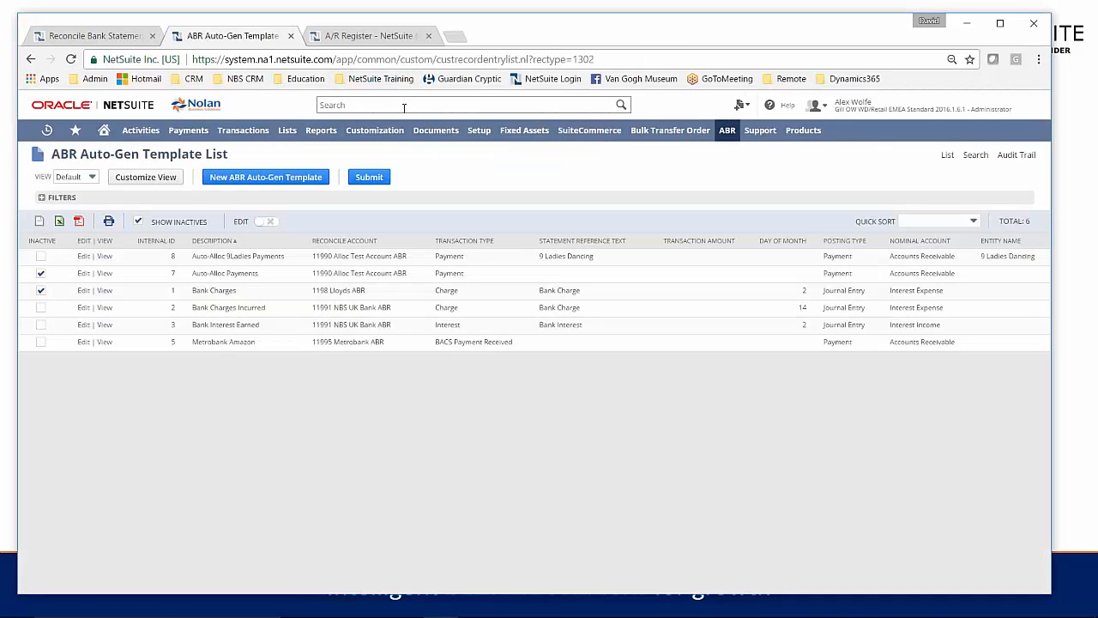
{"action": "left_click", "coordinate": [84, 257]}
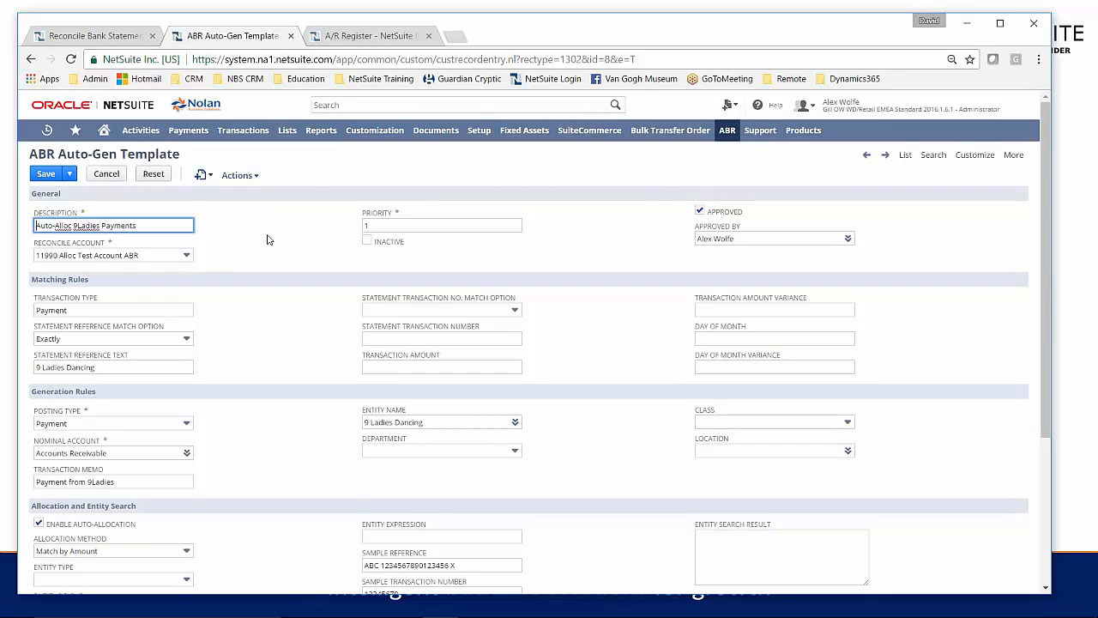
{"action": "scroll", "coordinate": [267, 239], "scroll_direction": "down", "scroll_amount": 2}
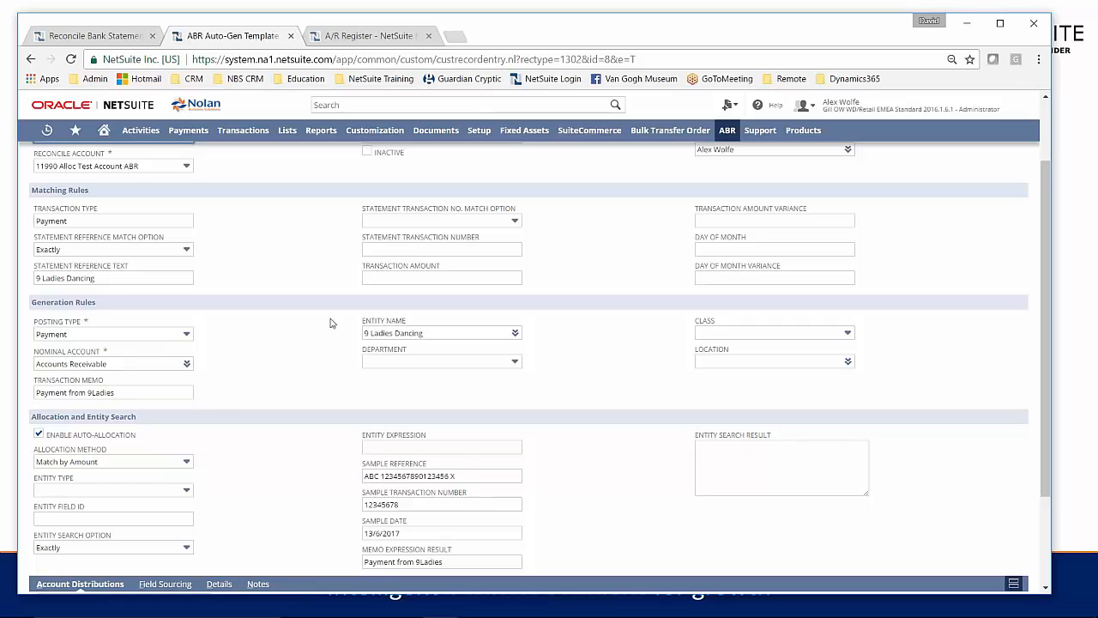
{"action": "scroll", "coordinate": [298, 335], "scroll_direction": "down", "scroll_amount": 2}
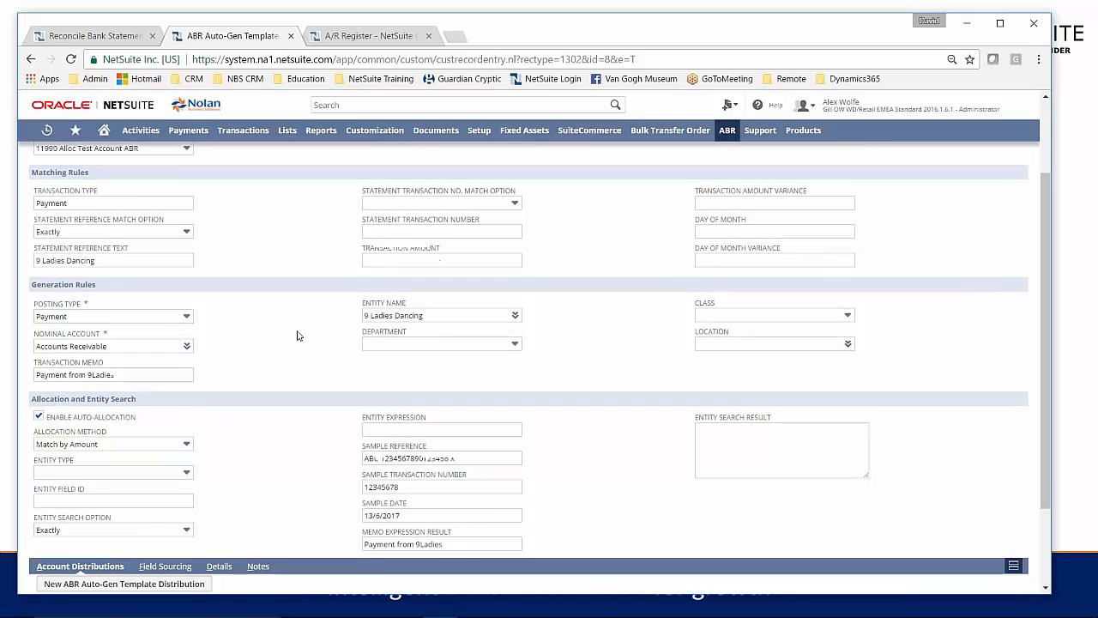
{"action": "scroll", "coordinate": [298, 335], "scroll_direction": "down", "scroll_amount": 1}
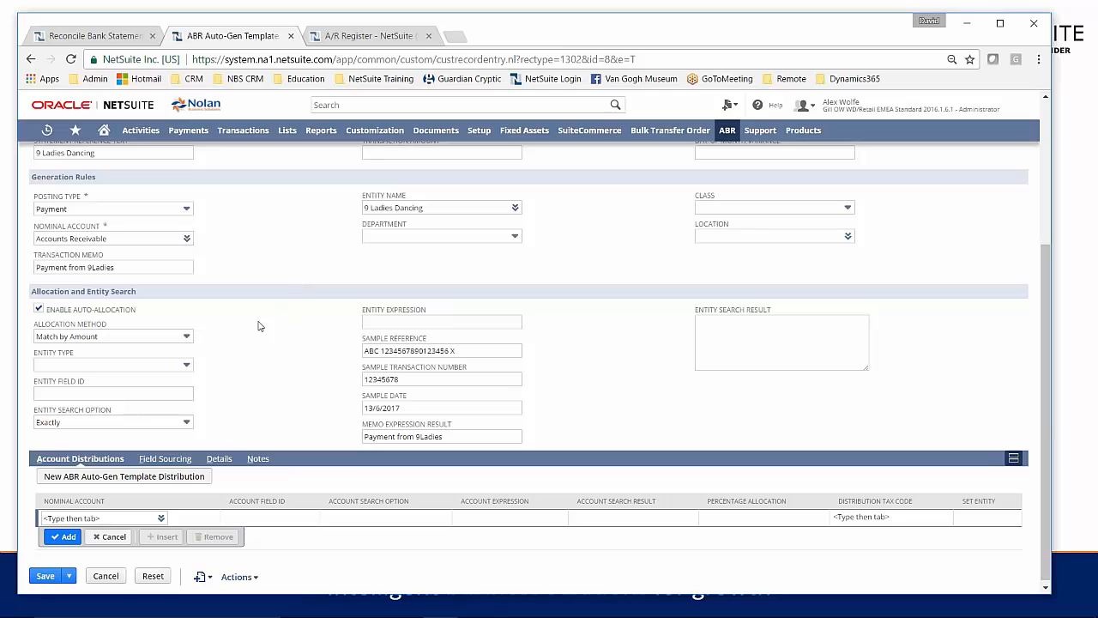
{"action": "left_click", "coordinate": [186, 339]}
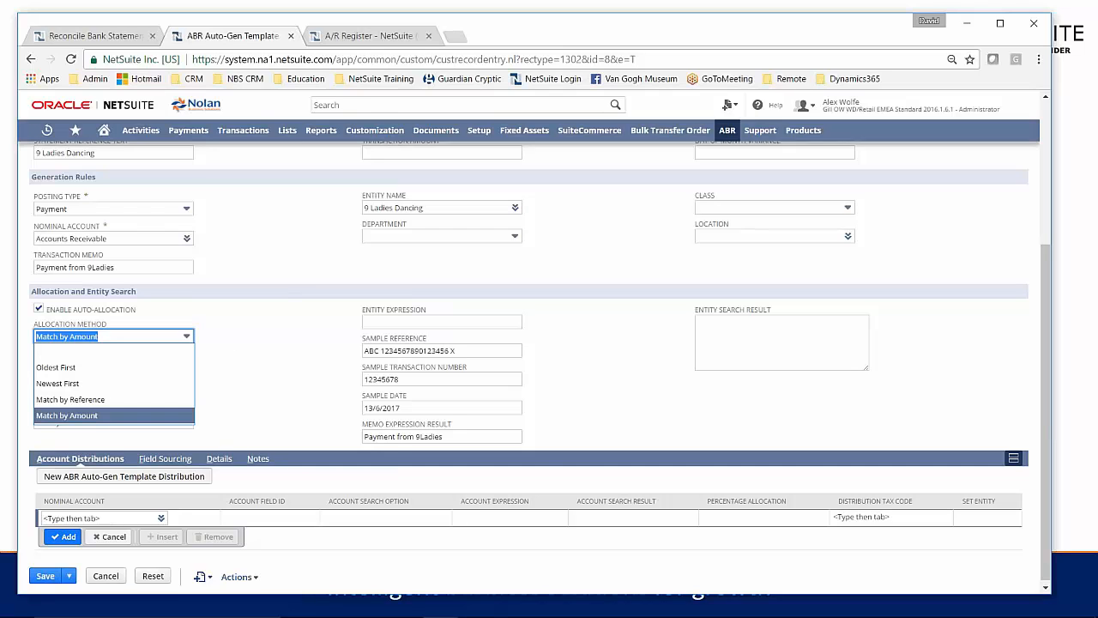
{"action": "left_click", "coordinate": [206, 338]}
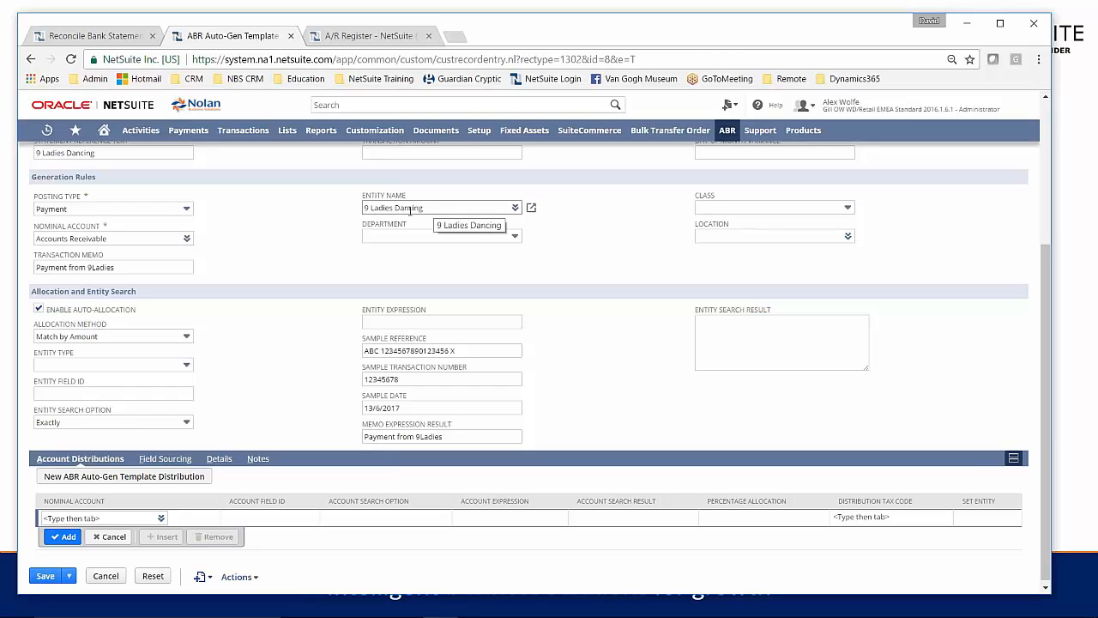
Return to the 11990 Alloc Test Account reconciliation, auto-generate its transactions, and refresh the process status.
{"action": "left_click", "coordinate": [127, 38]}
{"action": "scroll", "coordinate": [310, 312], "scroll_direction": "up", "scroll_amount": 2}
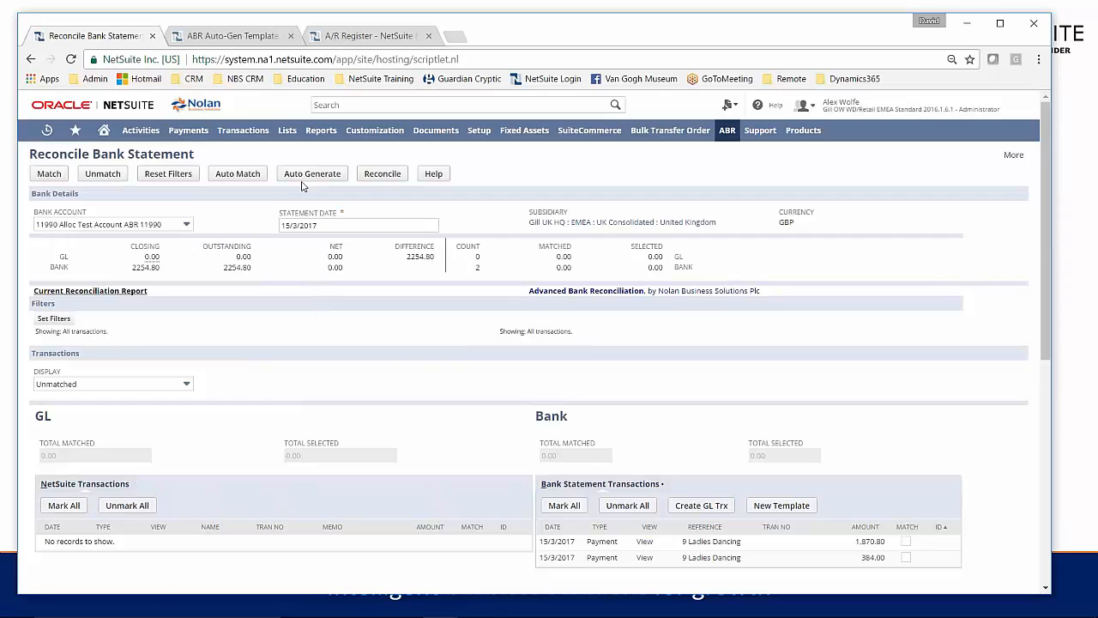
{"action": "left_click", "coordinate": [303, 176]}
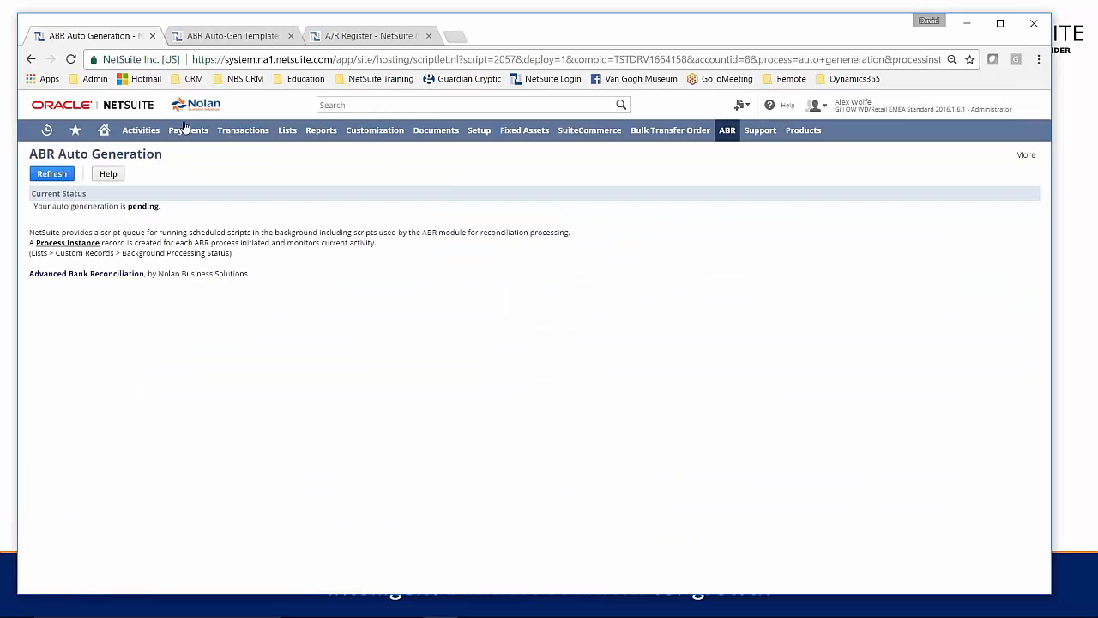
{"action": "left_click", "coordinate": [43, 175]}
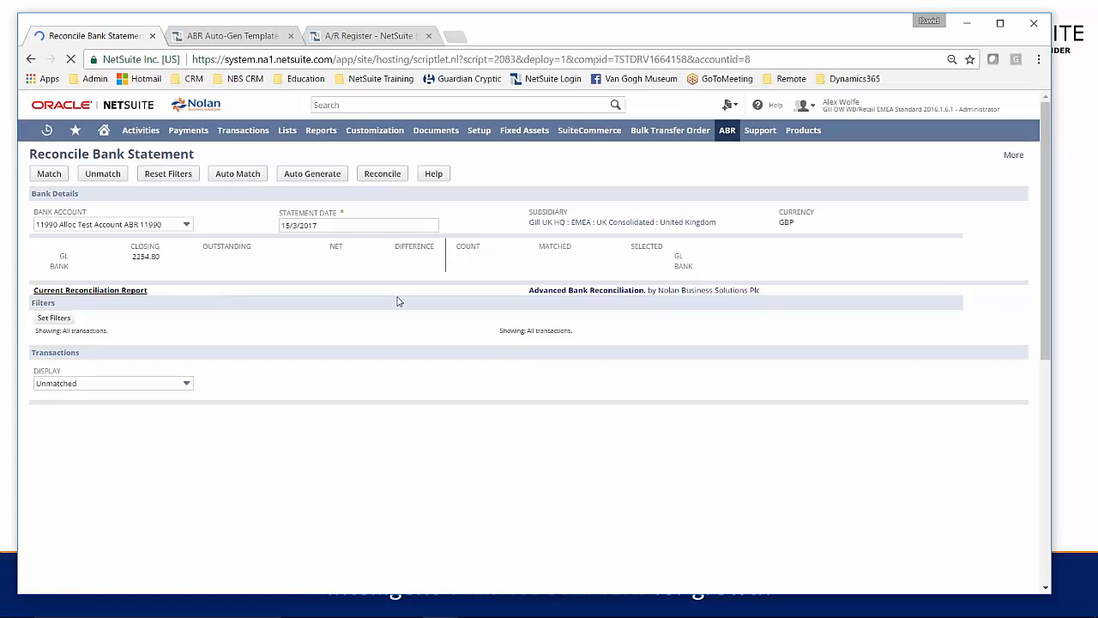
Display the matched transactions of the 11990 Alloc Test Account and compare the generated payments with the bank lines.
{"action": "left_click", "coordinate": [186, 385]}
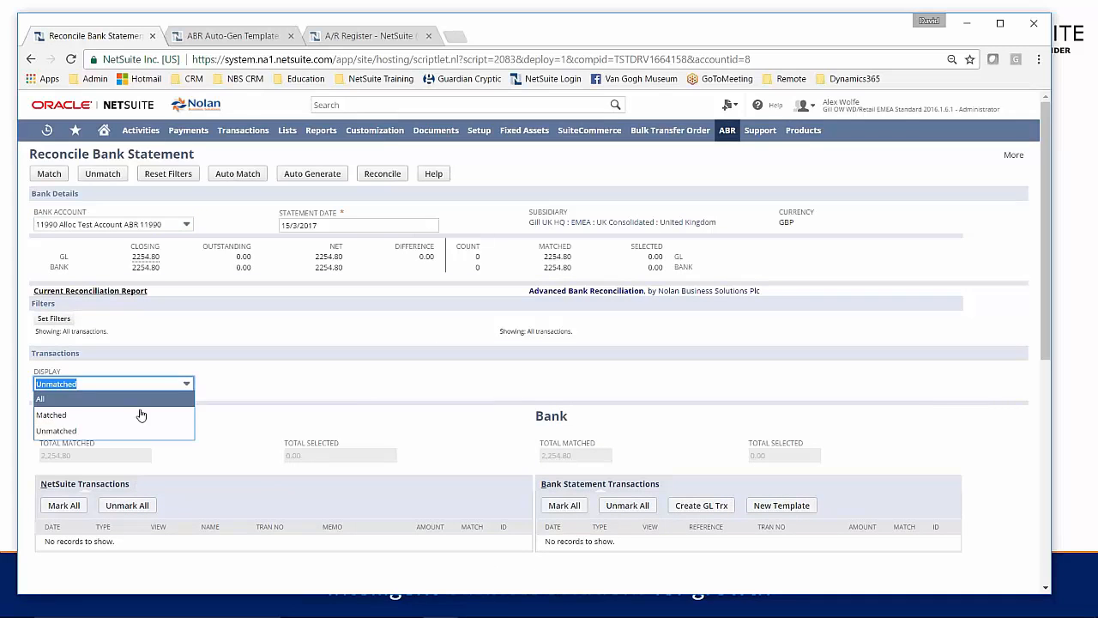
{"action": "left_click", "coordinate": [141, 415]}
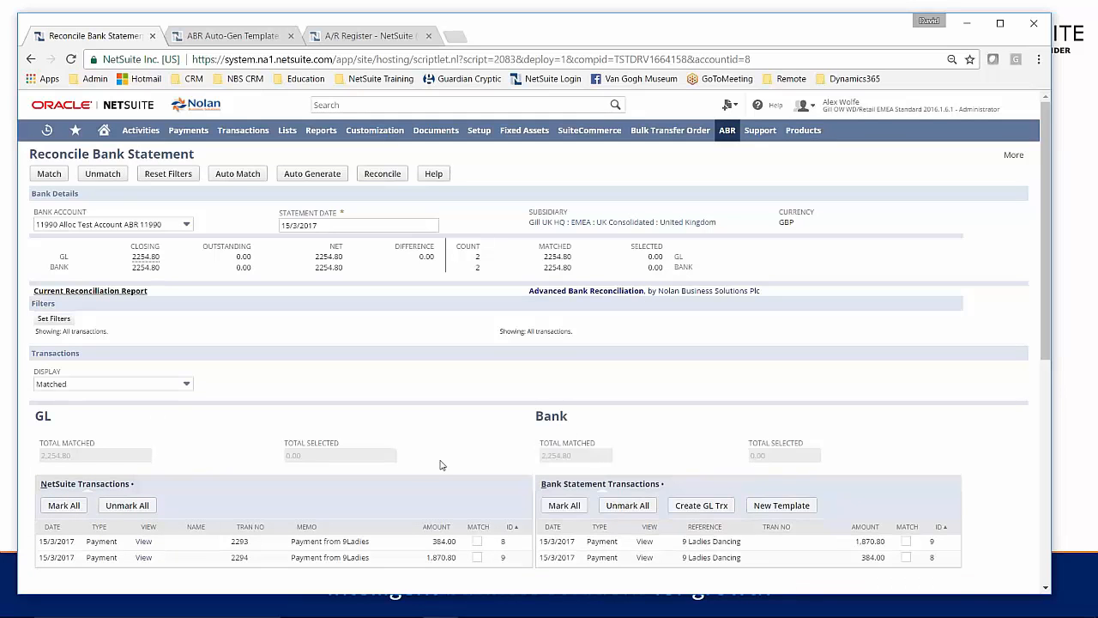
{"action": "scroll", "coordinate": [441, 465], "scroll_direction": "down", "scroll_amount": 3}
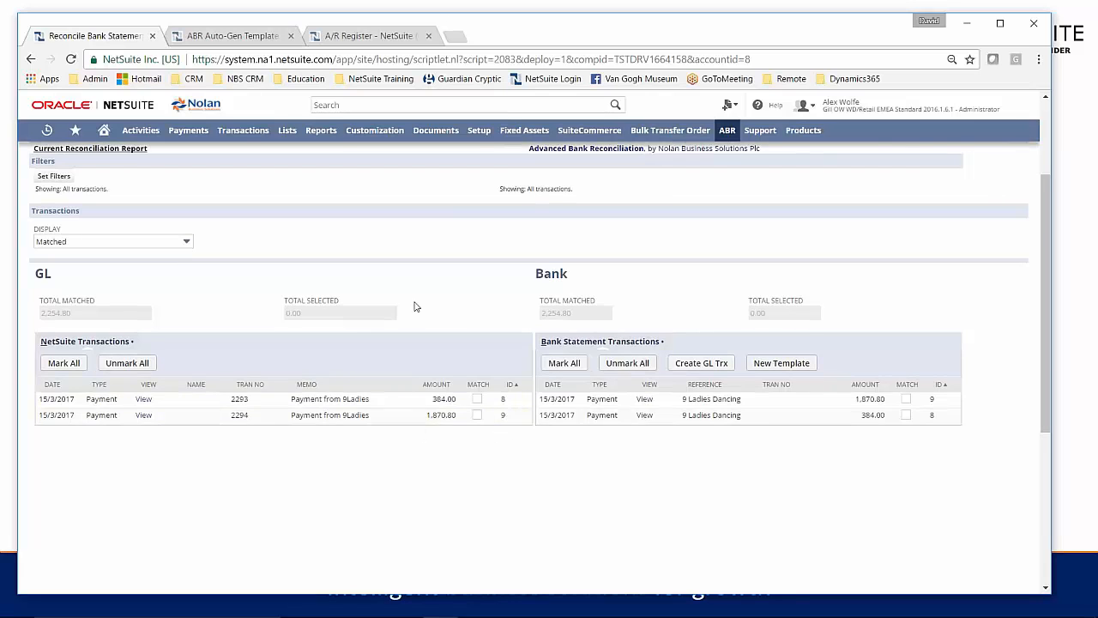
{"action": "scroll", "coordinate": [415, 307], "scroll_direction": "up", "scroll_amount": 3}
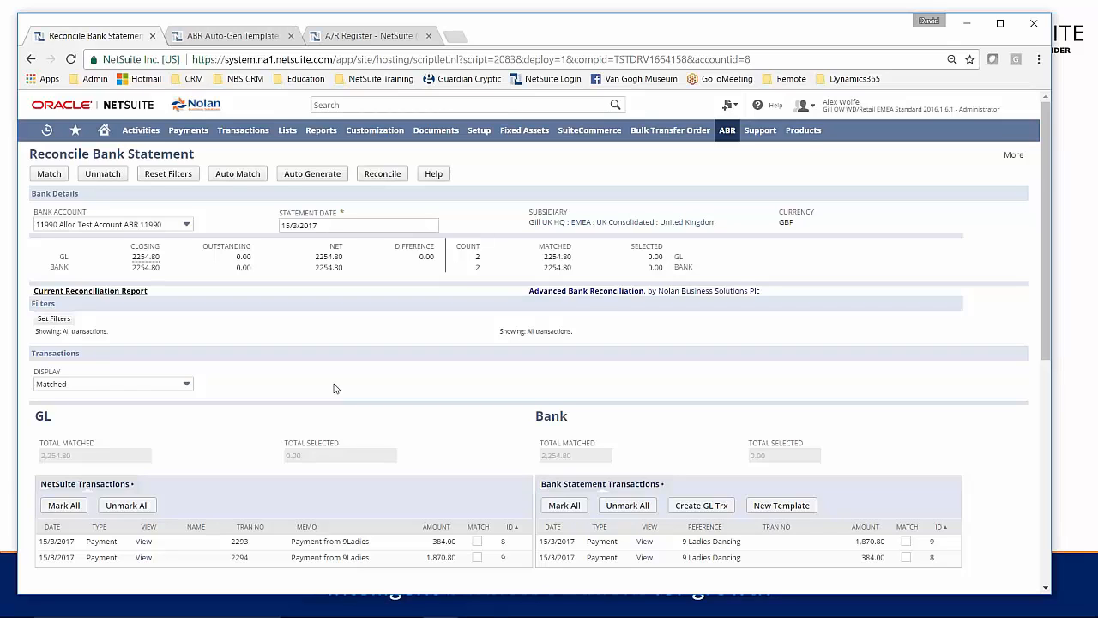
Open the ABR Reconcile Wizard, leaving the statement reconciliation page, and review the tasks it can perform.
{"action": "mouse_move", "coordinate": [732, 131]}
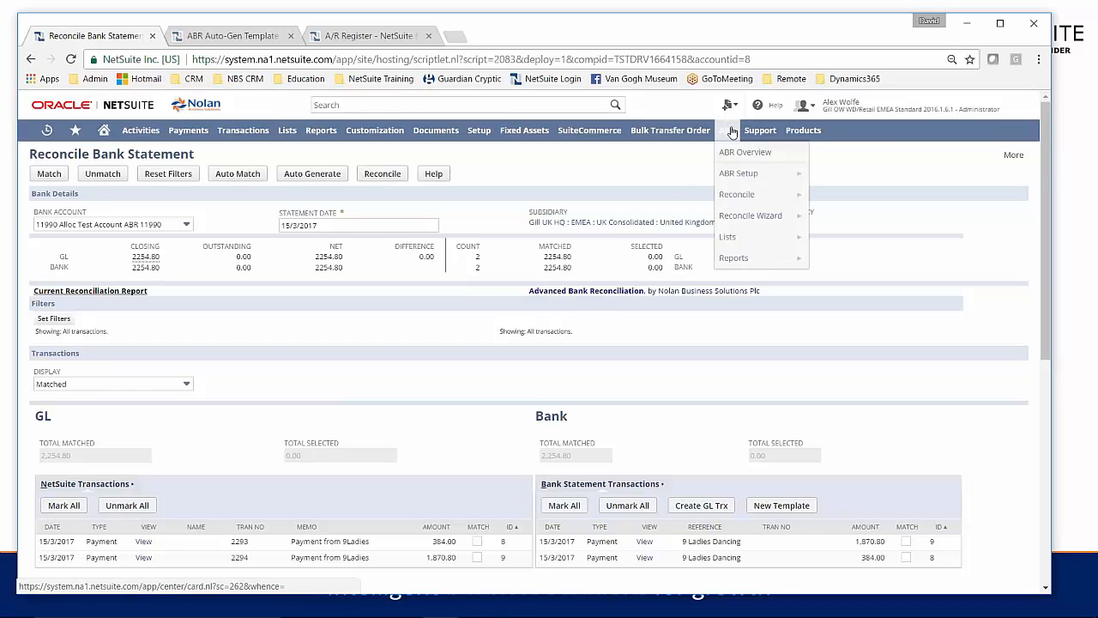
{"action": "mouse_move", "coordinate": [794, 215]}
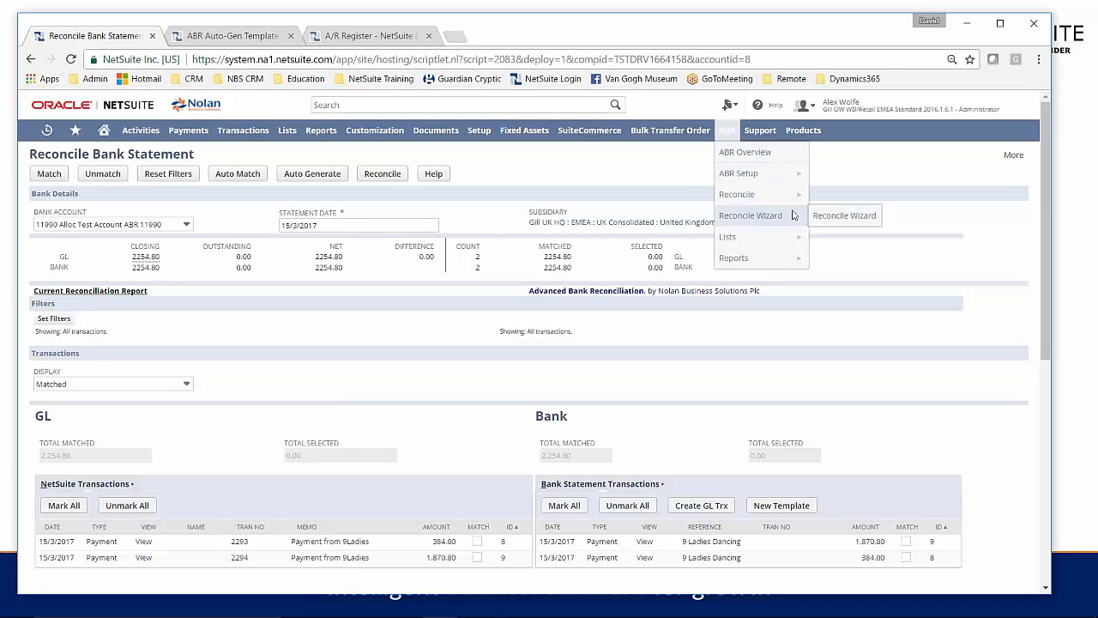
{"action": "left_click", "coordinate": [832, 216]}
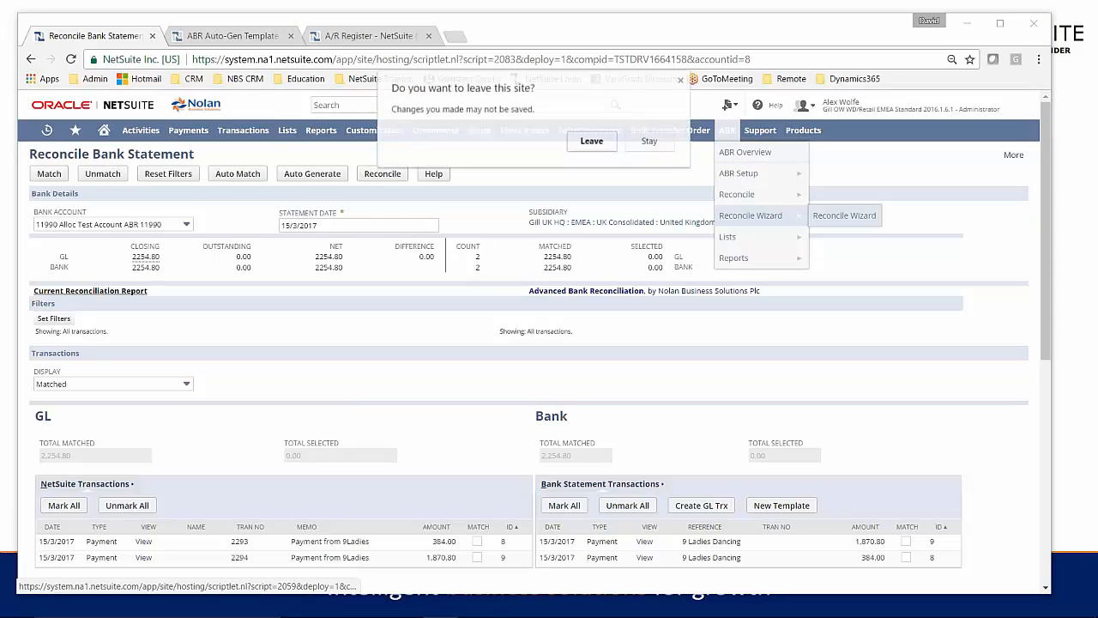
{"action": "left_click", "coordinate": [592, 142]}
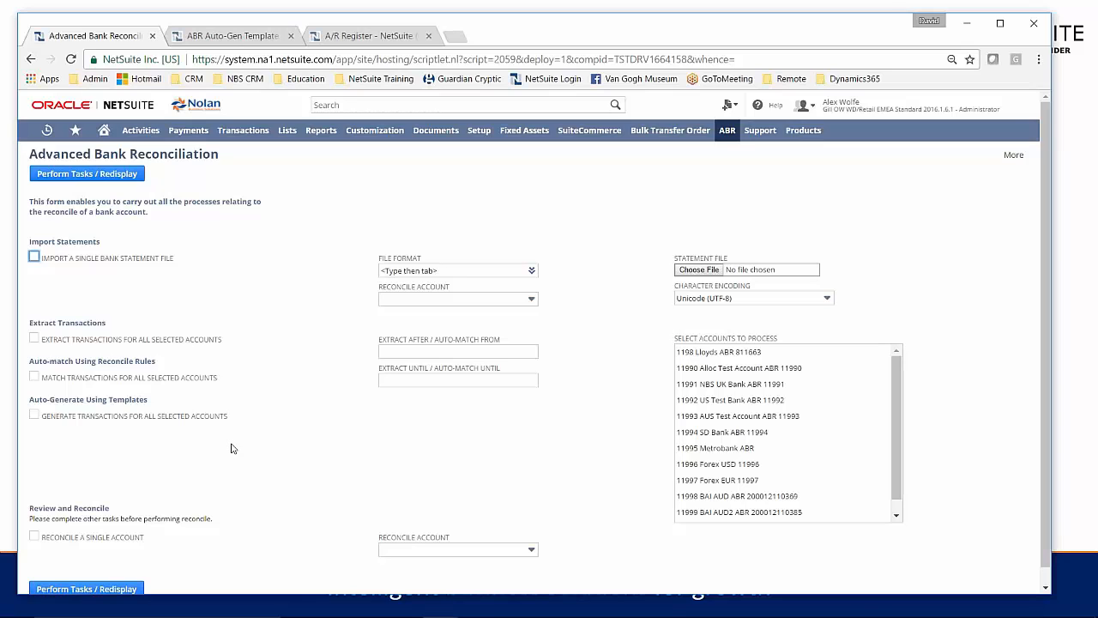
Switch to the ABR_Webinar Presentation in PowerPoint and select slide 4, For More Information.
{"action": "key", "text": "alt+Tab"}
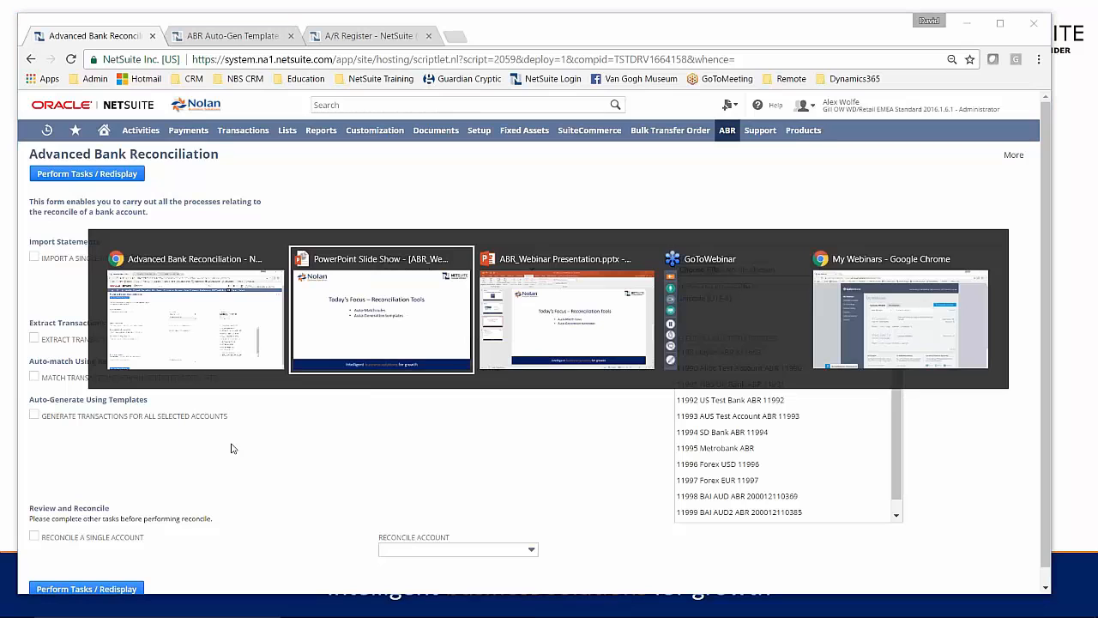
{"action": "key", "text": "alt+Tab"}
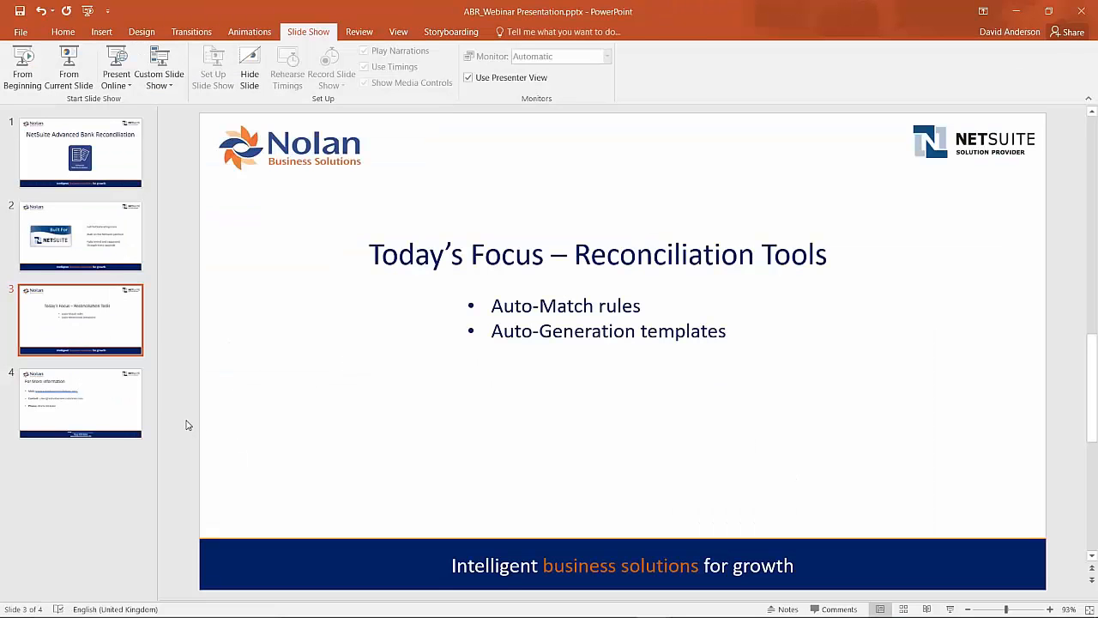
{"action": "key", "text": "alt+Tab"}
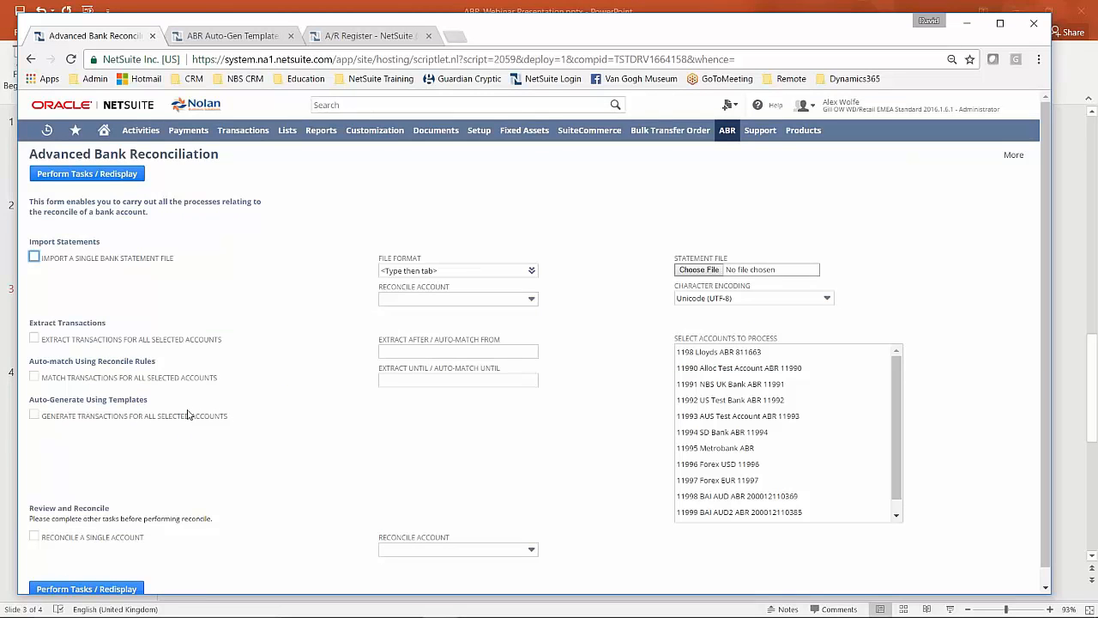
{"action": "key", "text": "alt+Tab"}
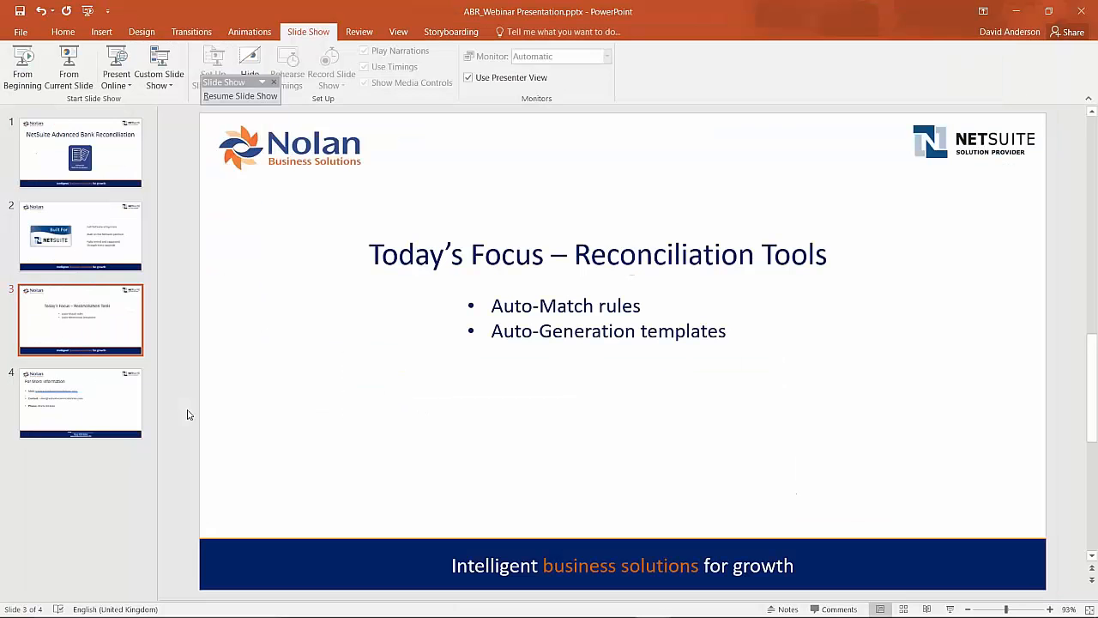
{"action": "left_click", "coordinate": [51, 426]}
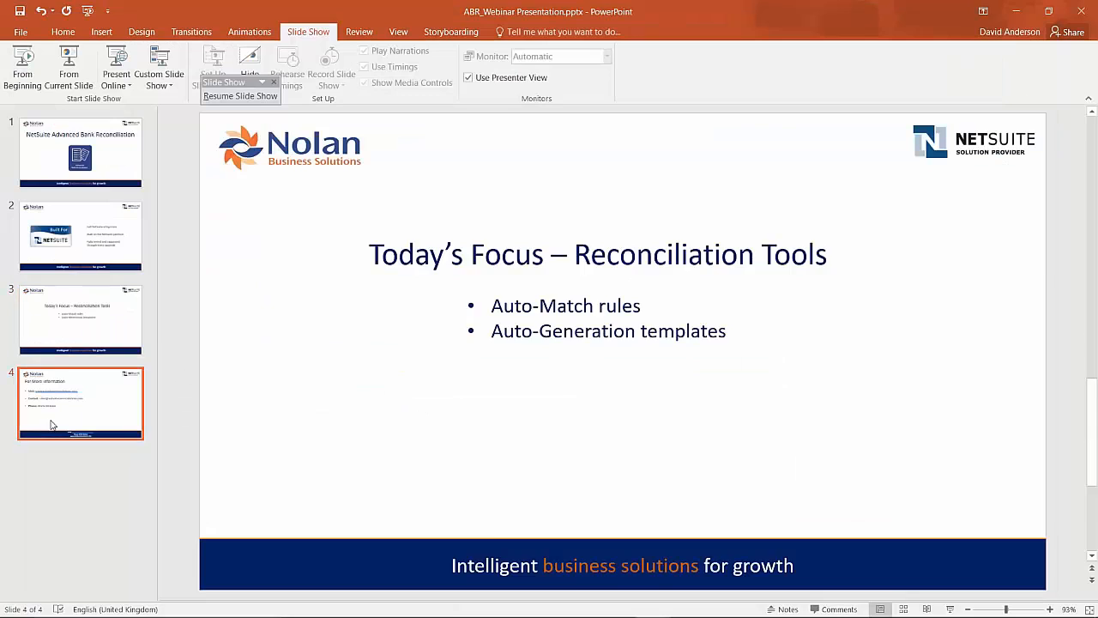